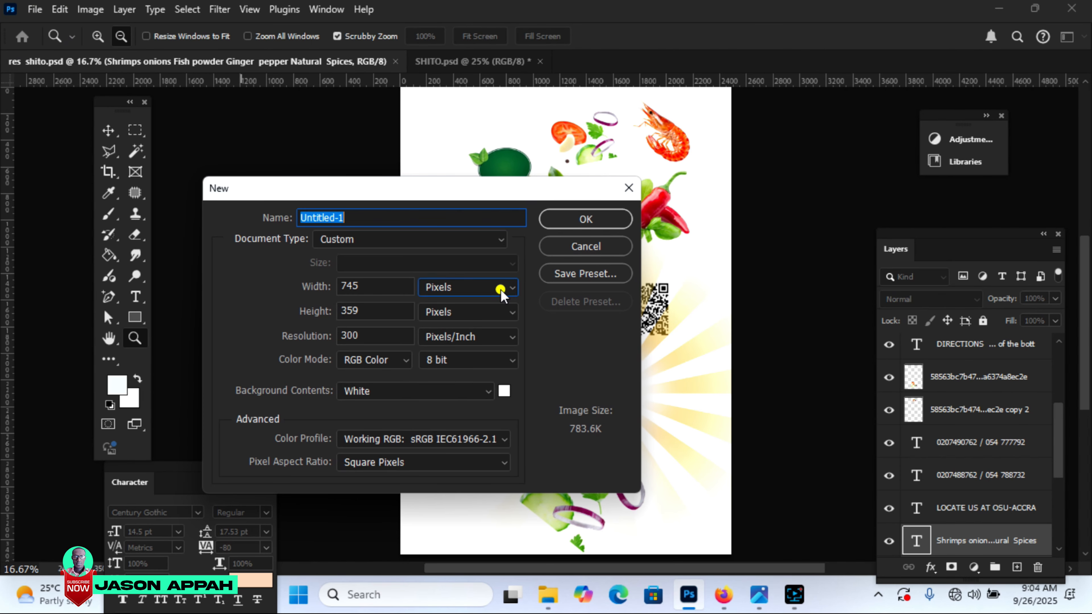
# Set the new document's size to 11.54 inches wide by 4.31 inches high
pyautogui.click(514, 287)
pyautogui.click(489, 317)
pyautogui.doubleClick(359, 286)
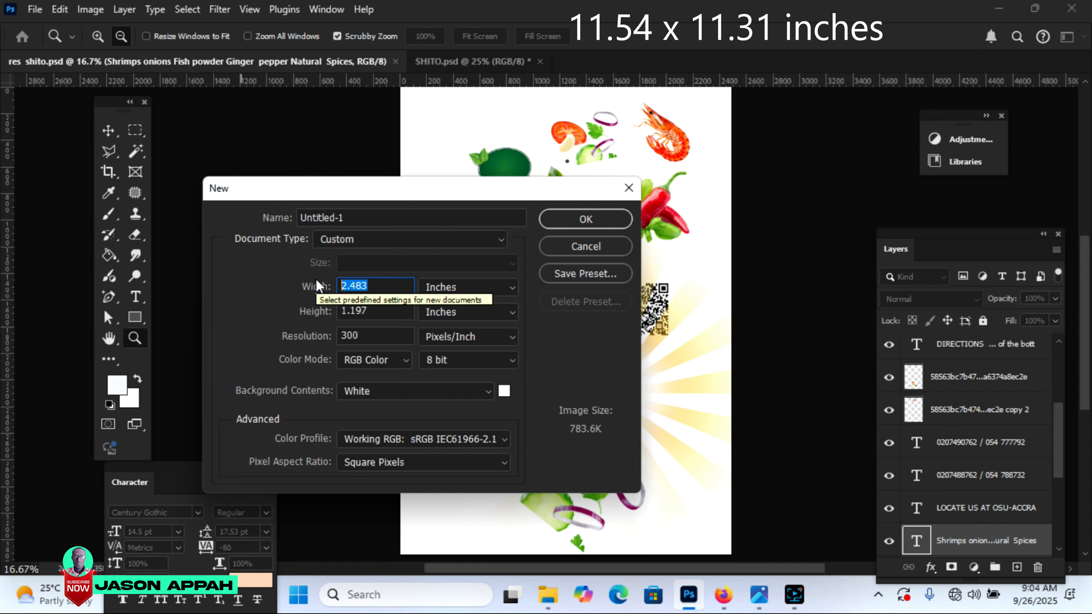
pyautogui.write('11')
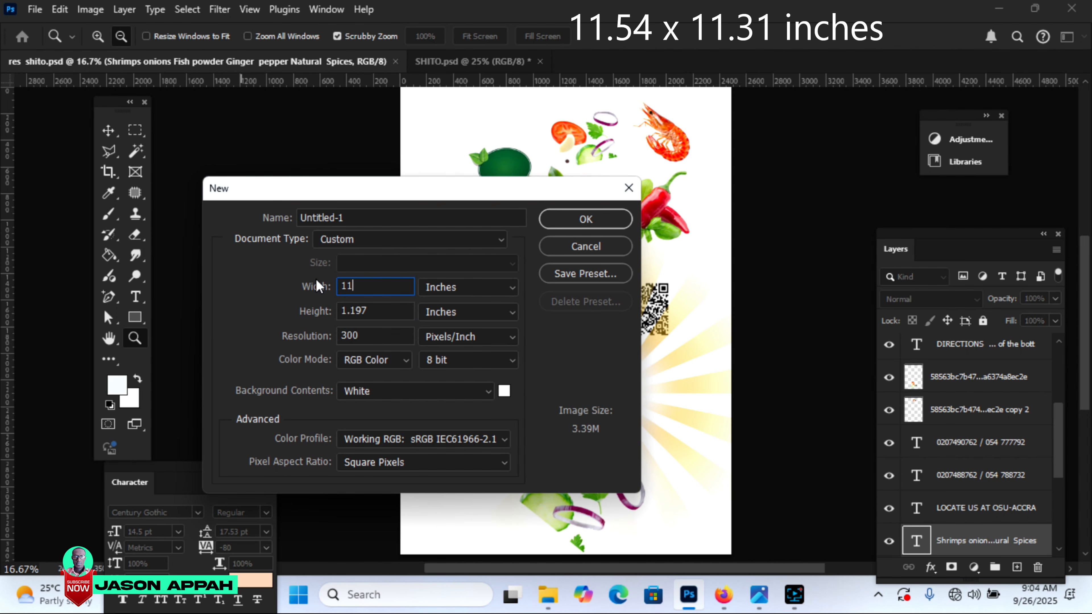
pyautogui.write('.54')
pyautogui.press('Tab')
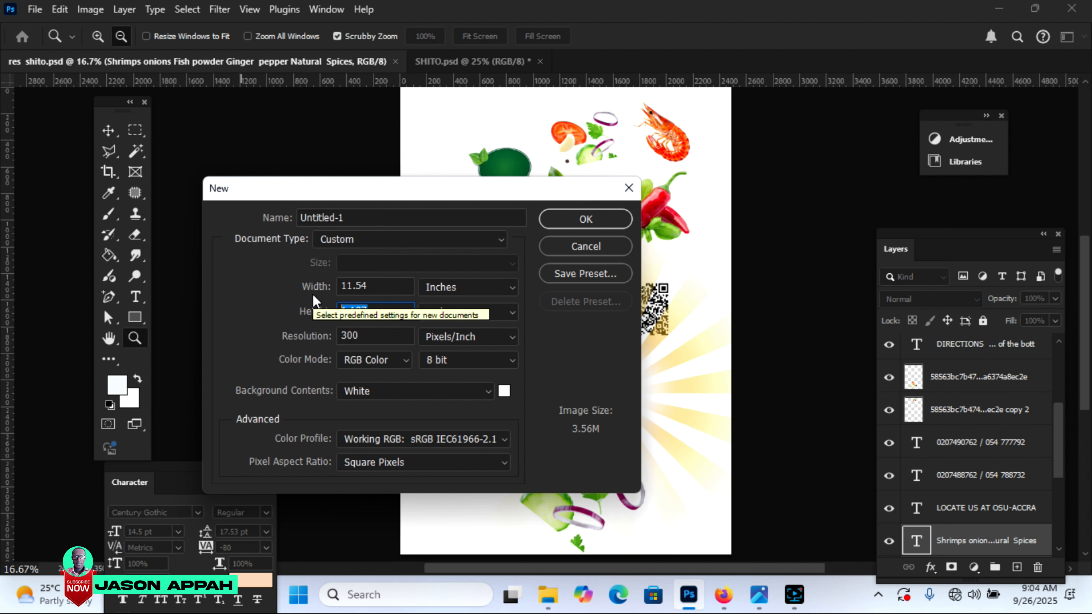
pyautogui.write('4.31')
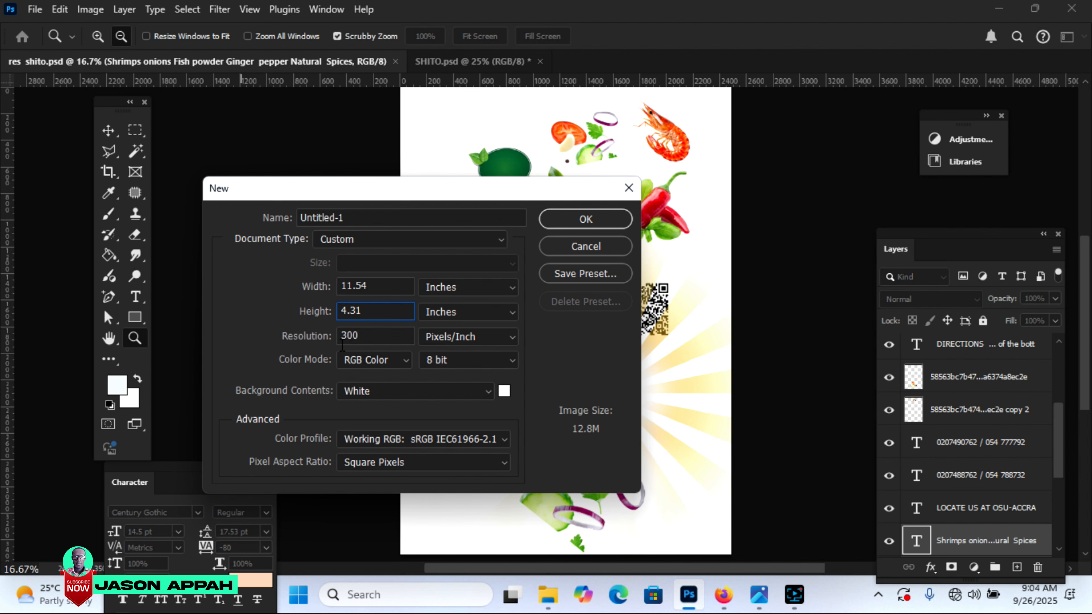
# Name the new document "shito label" and create it
pyautogui.moveTo(349, 217); pyautogui.dragTo(285, 209)
pyautogui.write('s')
pyautogui.write('i')
pyautogui.press('BackSpace')
pyautogui.write('hito label')
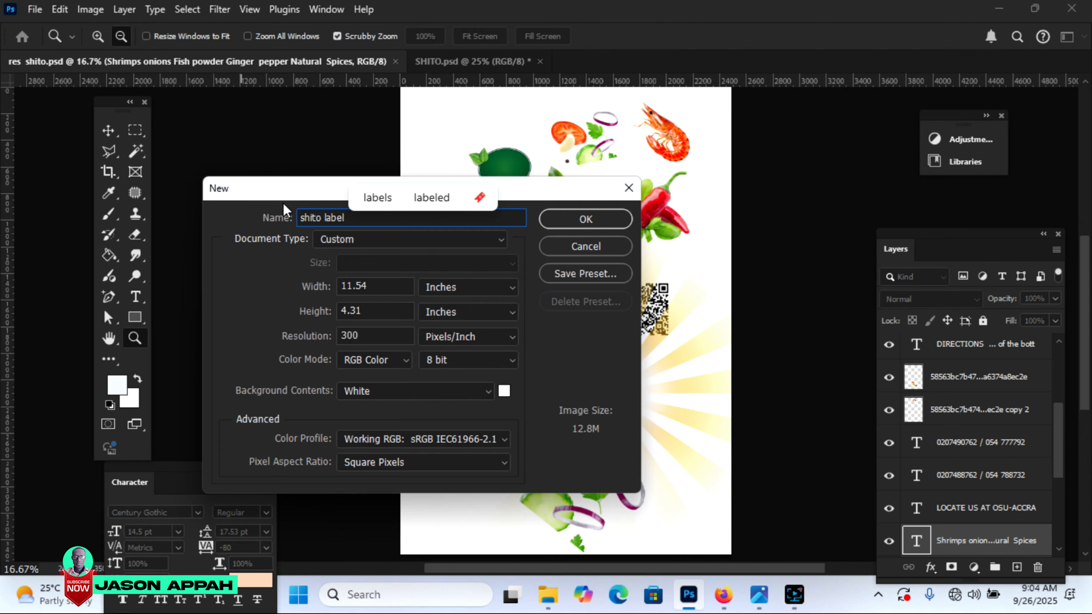
pyautogui.click(574, 223)
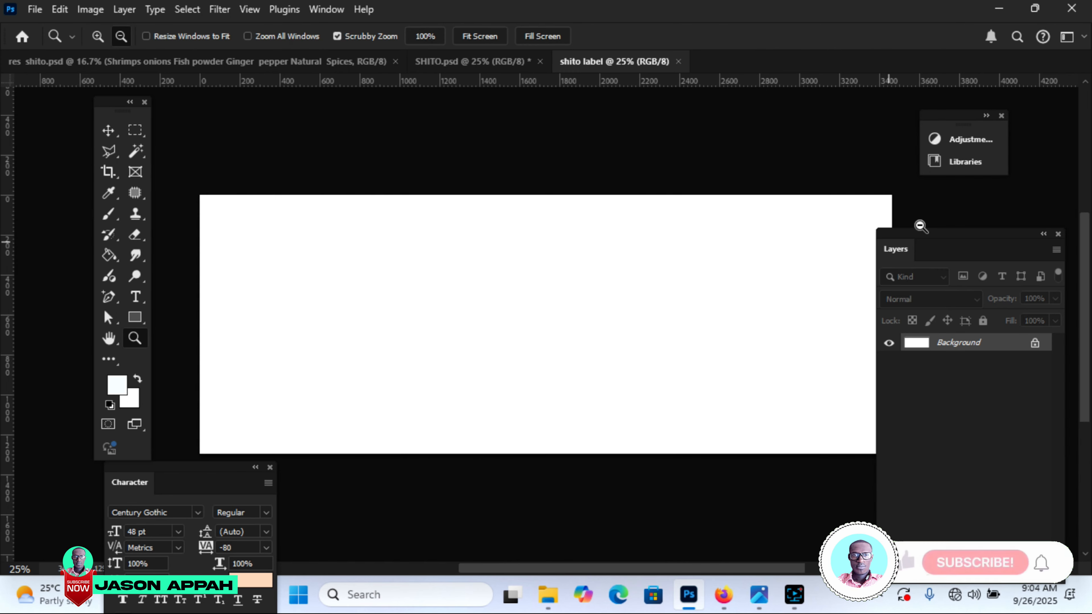
# Unlock the Background layer and draw a full-width dark maroon rectangle covering roughly the lower two thirds of the canvas
pyautogui.moveTo(924, 234); pyautogui.dragTo(954, 212)
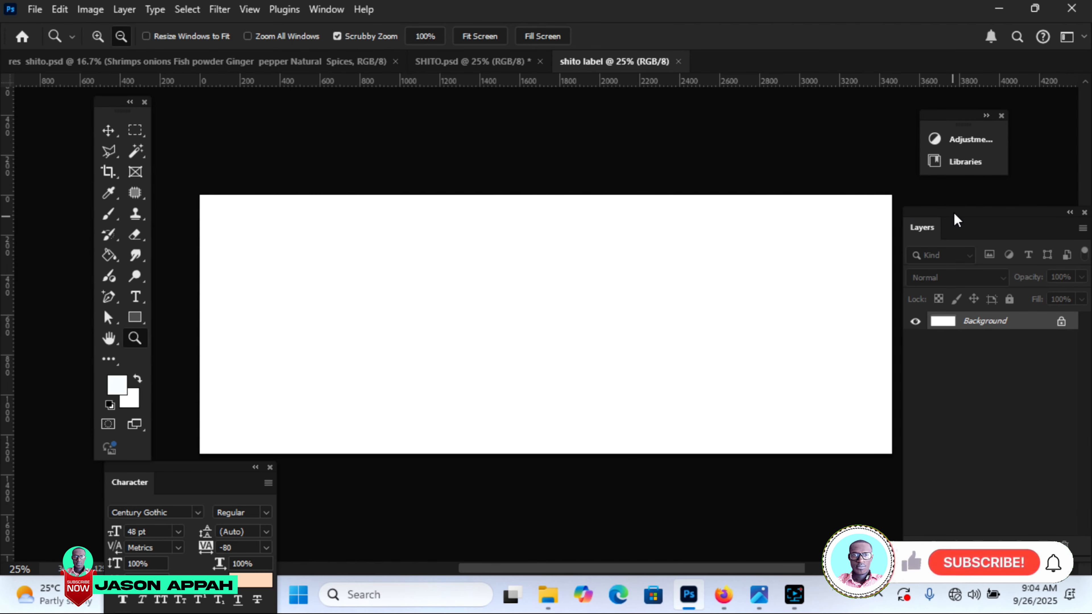
pyautogui.click(1062, 322)
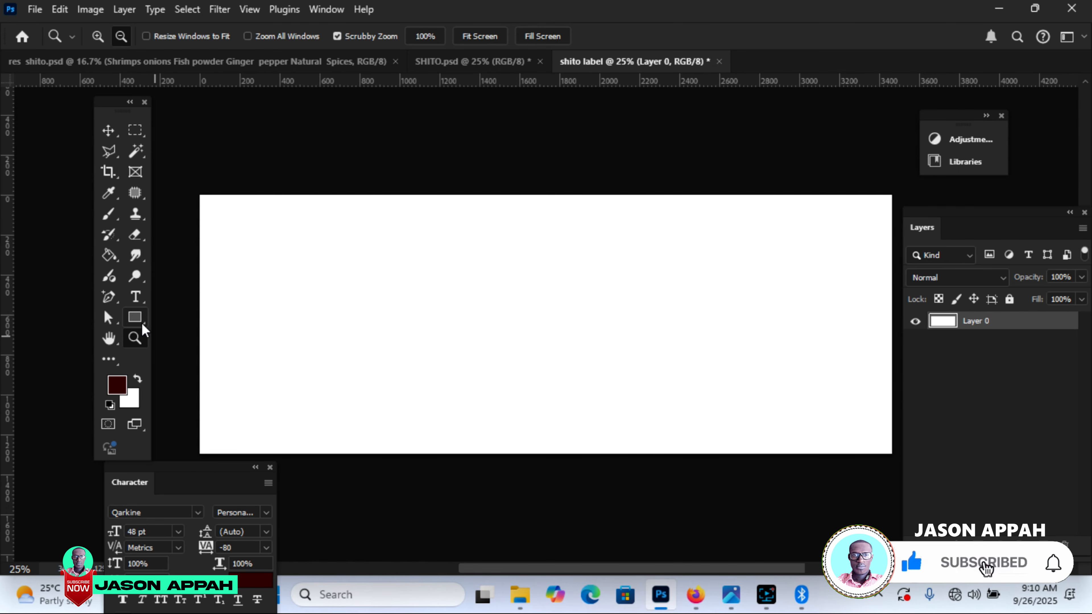
pyautogui.click(138, 318)
pyautogui.moveTo(139, 322); pyautogui.dragTo(895, 459)
pyautogui.click(184, 317)
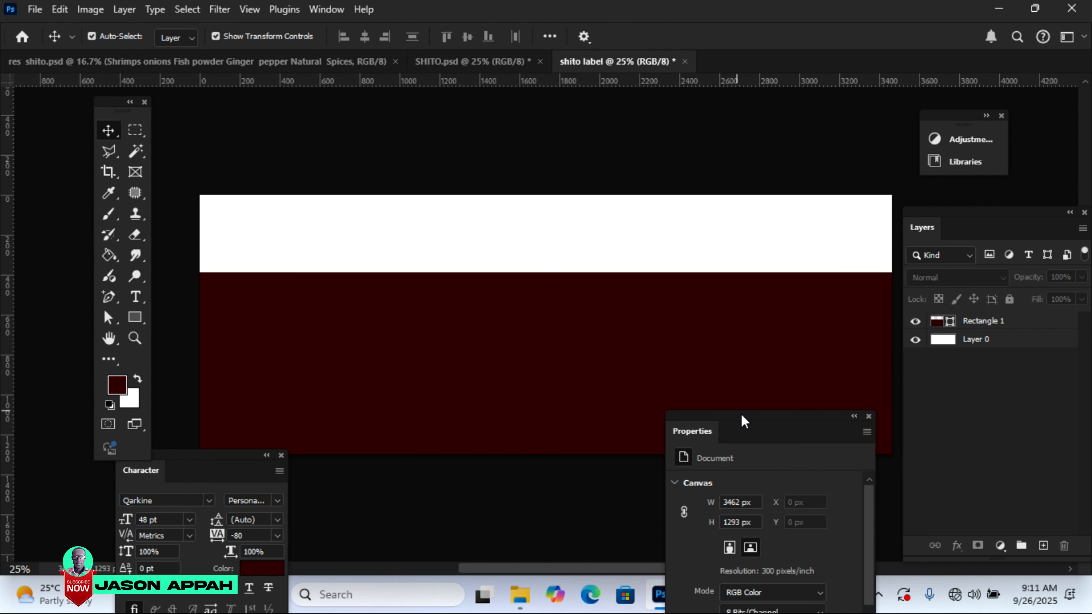
pyautogui.moveTo(741, 414); pyautogui.dragTo(730, 478)
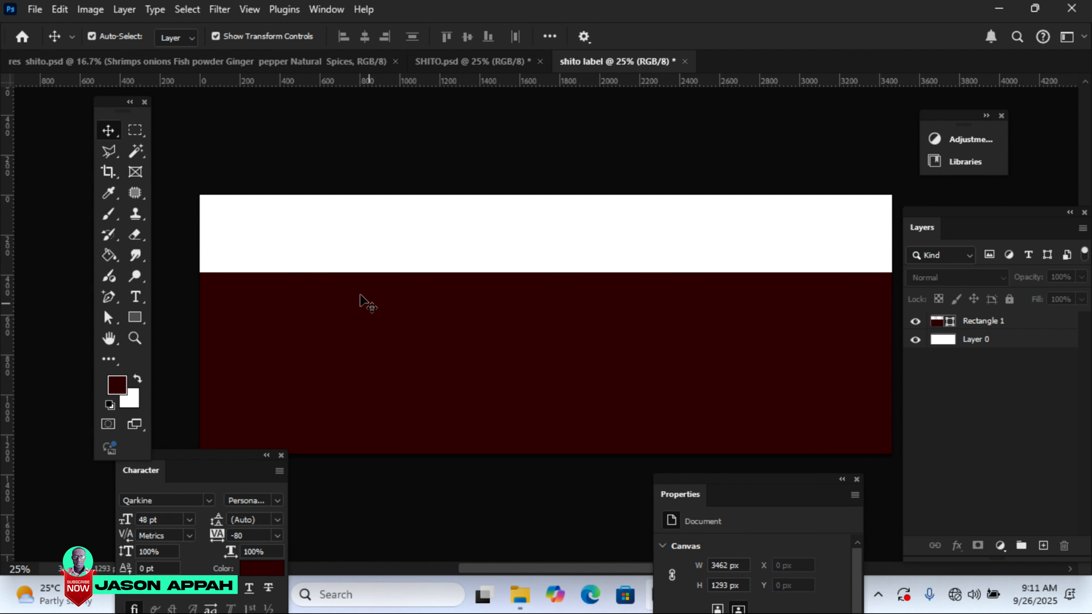
# Draw an orange rectangle about 3556 by 424 px above Layer 0, filling the white strip above the maroon band
pyautogui.click(343, 245)
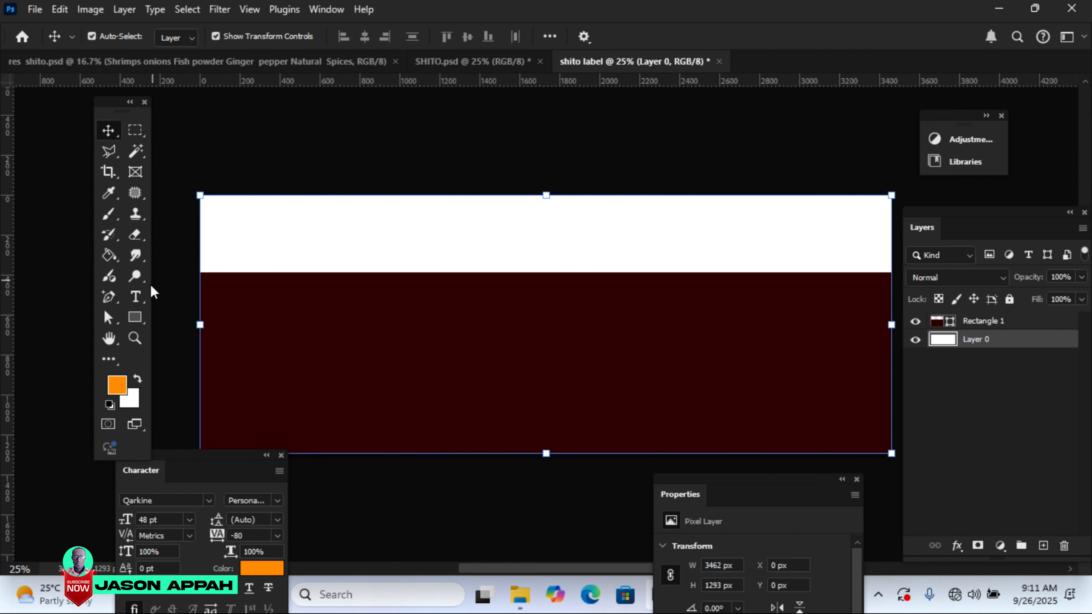
pyautogui.click(134, 317)
pyautogui.moveTo(182, 188); pyautogui.dragTo(894, 274)
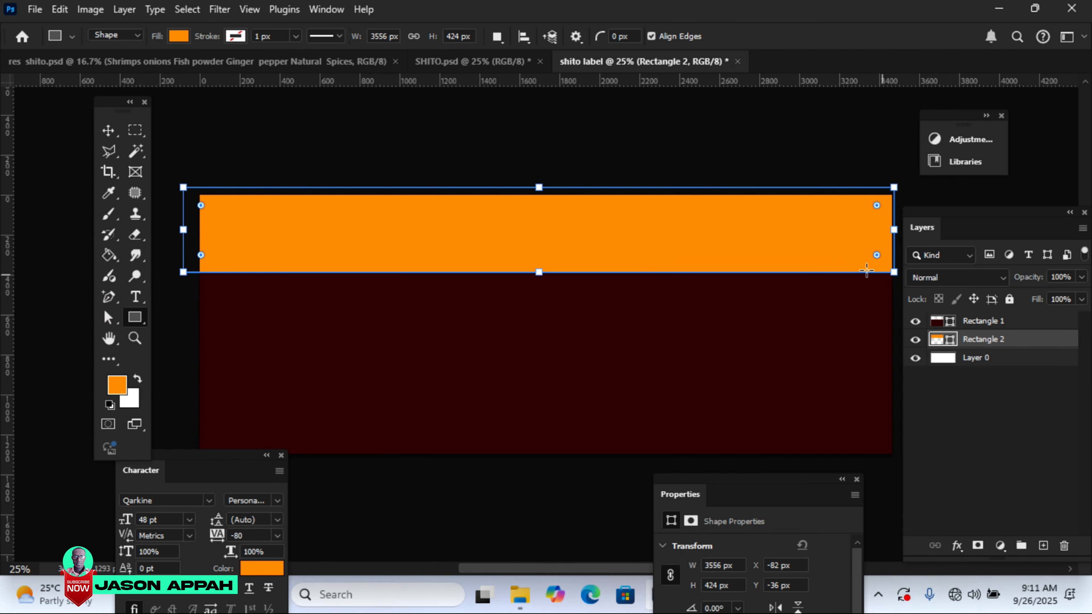
pyautogui.click(108, 131)
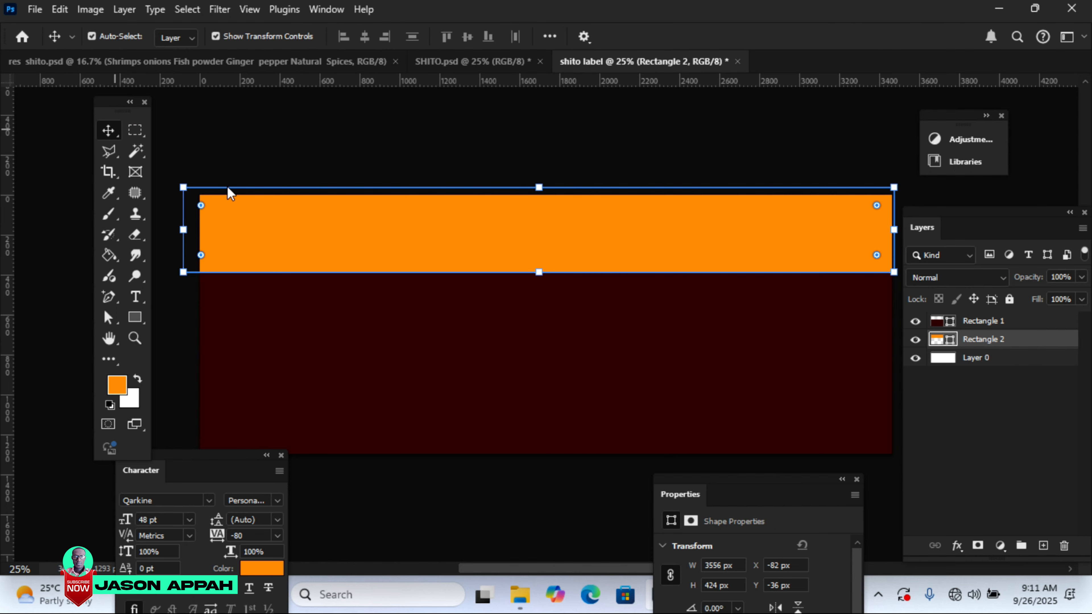
pyautogui.click(292, 148)
pyautogui.click(604, 279)
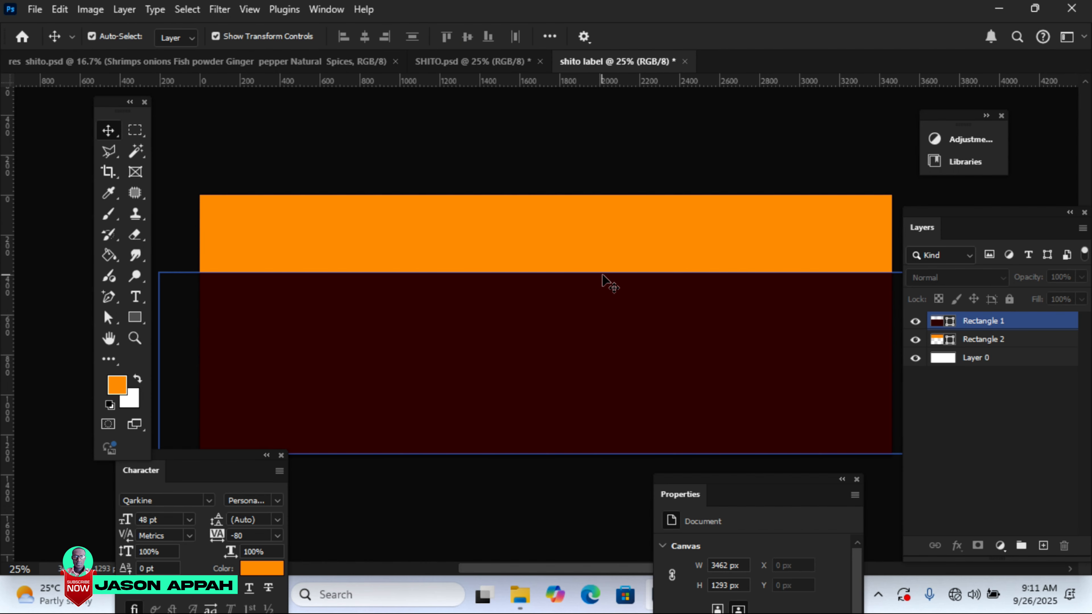
pyautogui.click(488, 176)
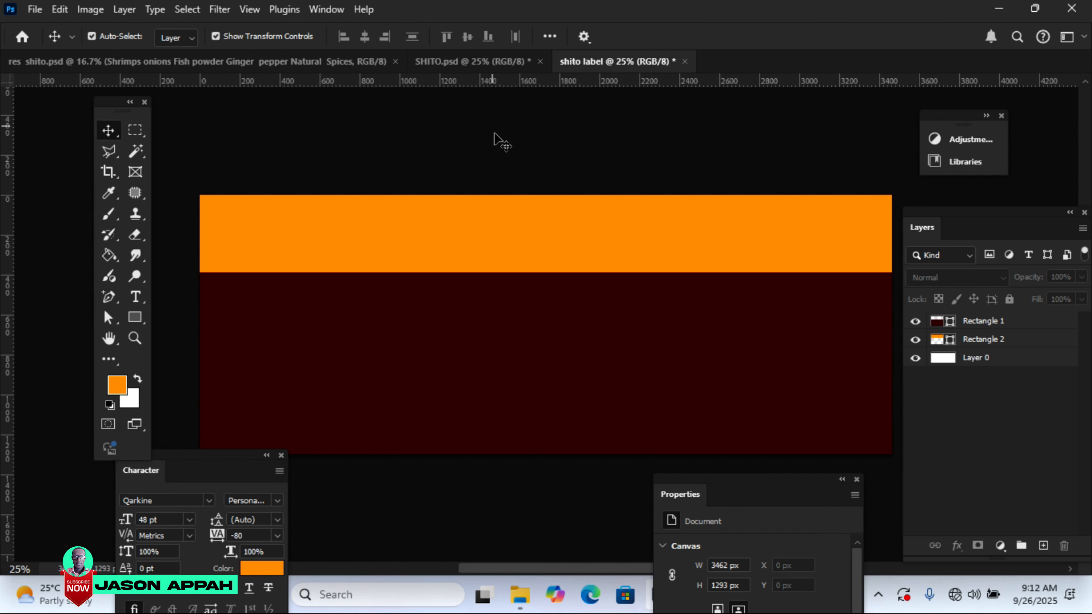
# Check the SHITO.psd reference design and draw an orange ellipse about 870 by 687 px near the middle of the label's maroon band
pyautogui.click(452, 62)
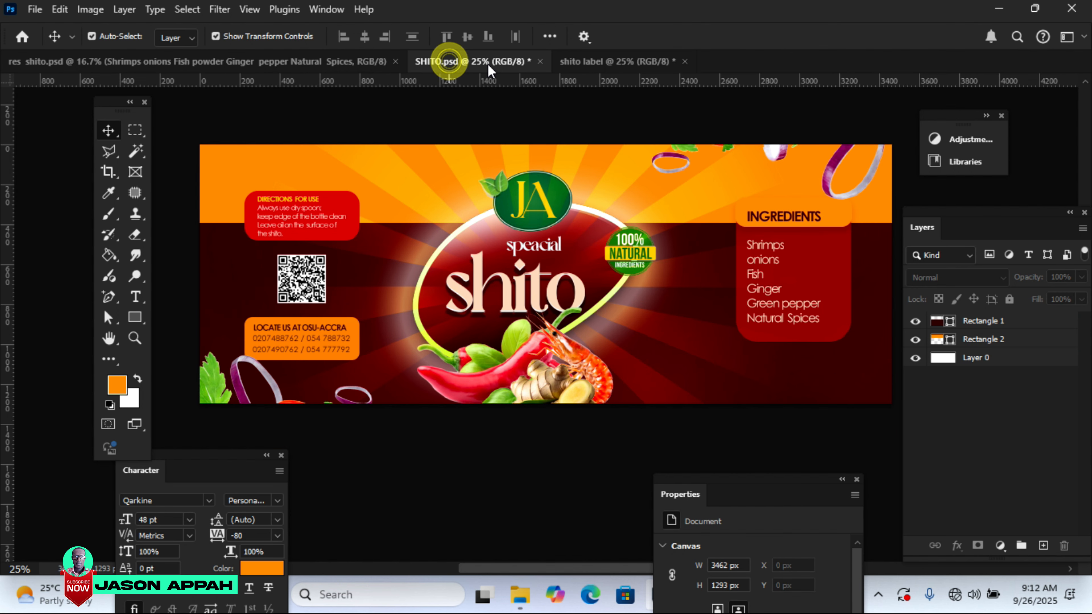
pyautogui.click(601, 61)
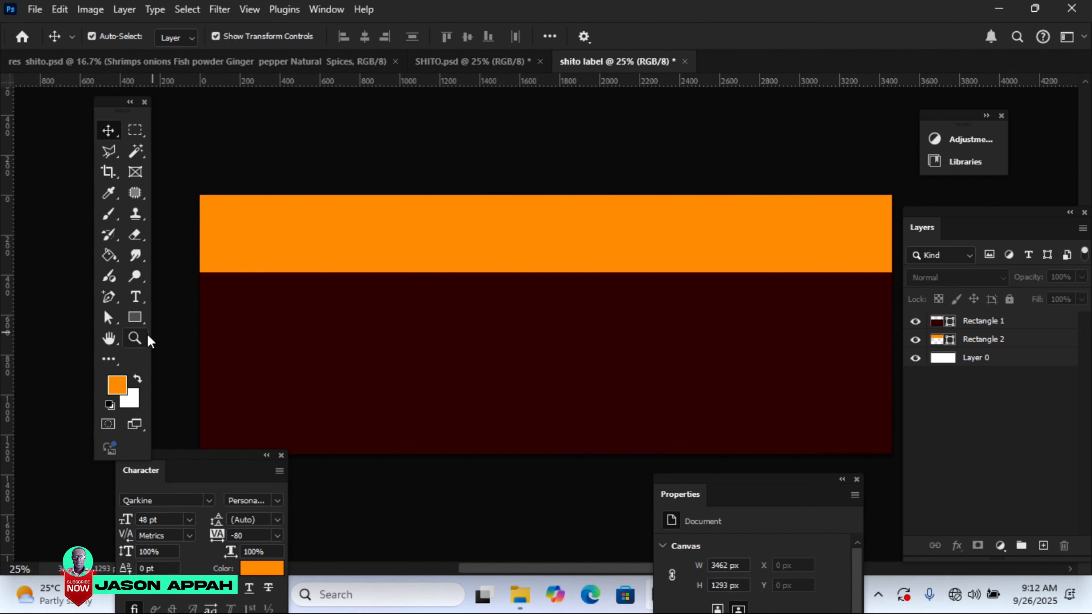
pyautogui.click(141, 322)
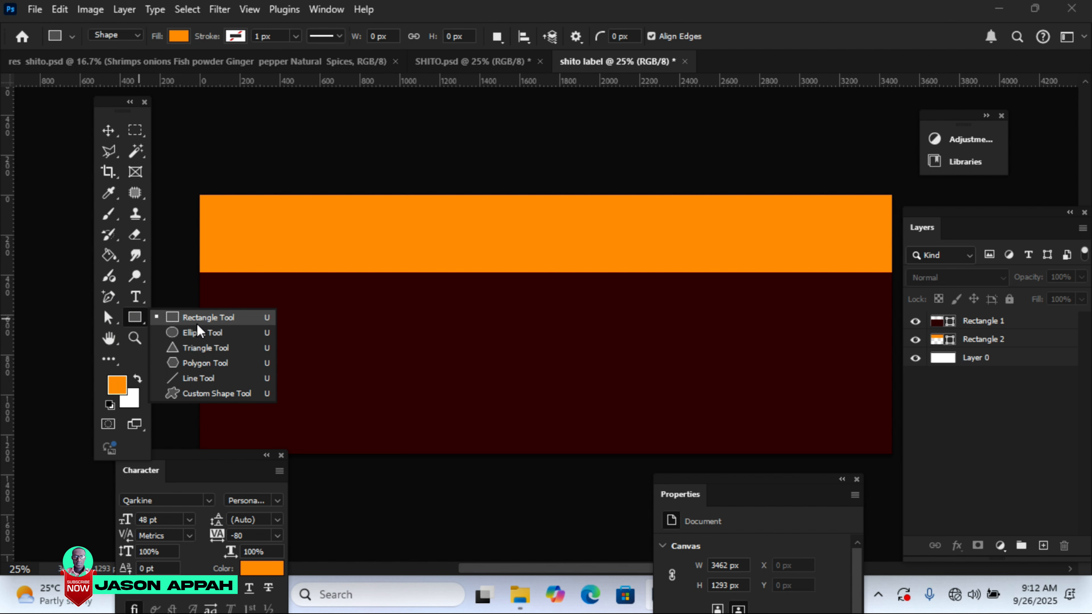
pyautogui.click(212, 335)
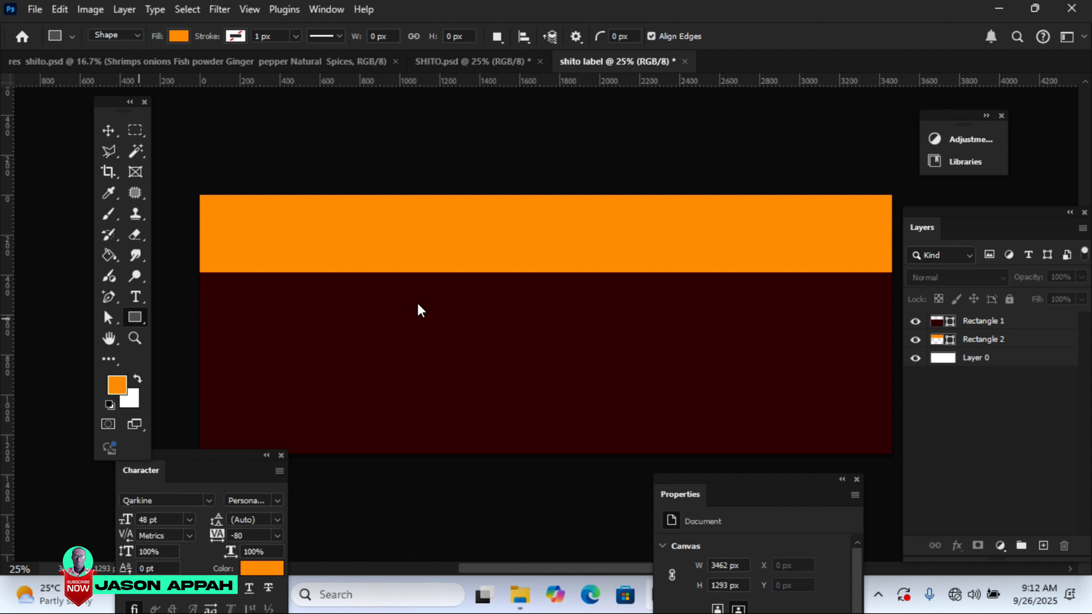
pyautogui.moveTo(446, 272); pyautogui.dragTo(608, 404)
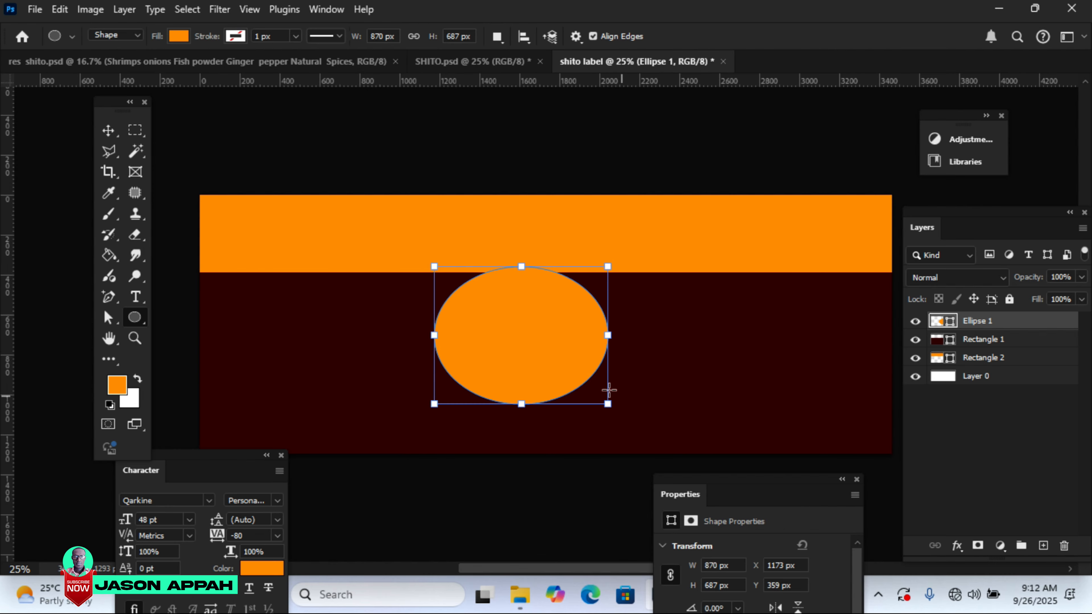
# Reshape the orange ellipse into an asymmetric egg-like shape by adjusting its anchor points and curve handles with the Direct Selection tool
pyautogui.click(135, 338)
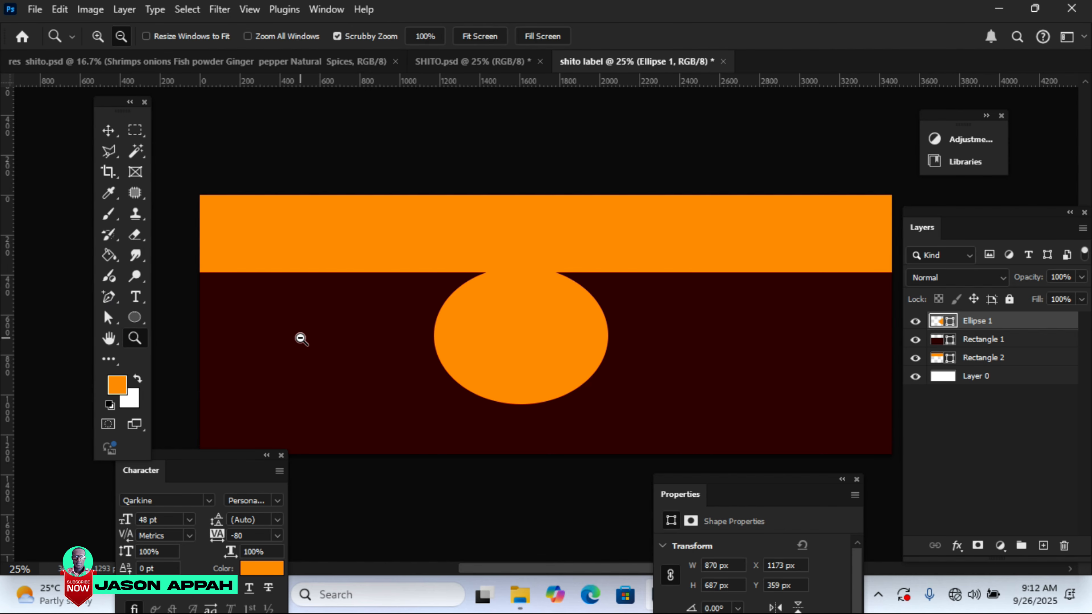
pyautogui.click(98, 37)
pyautogui.click(477, 341)
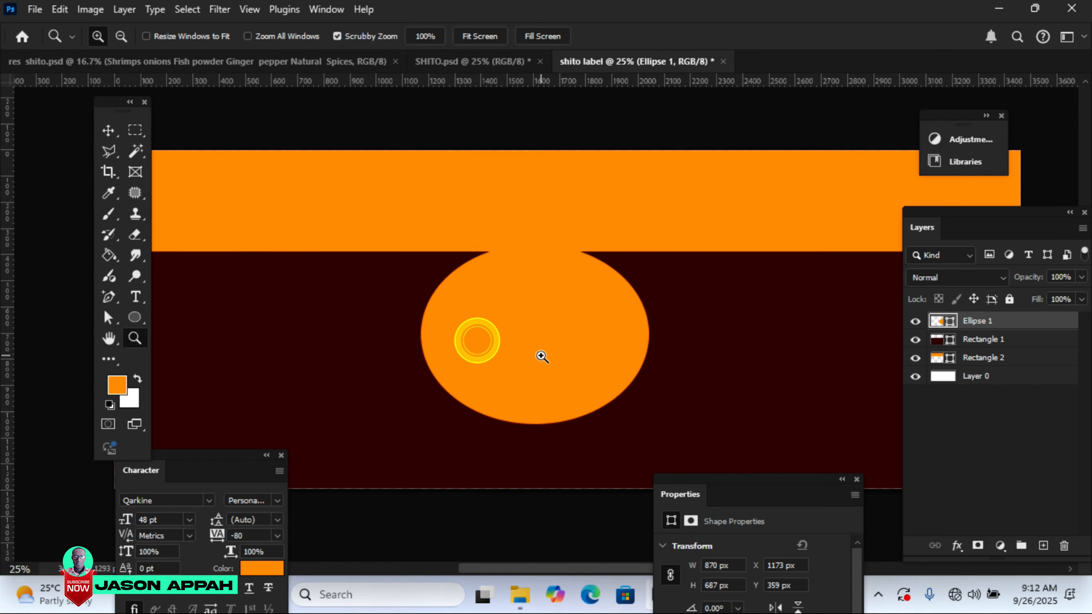
pyautogui.click(556, 361)
pyautogui.click(105, 131)
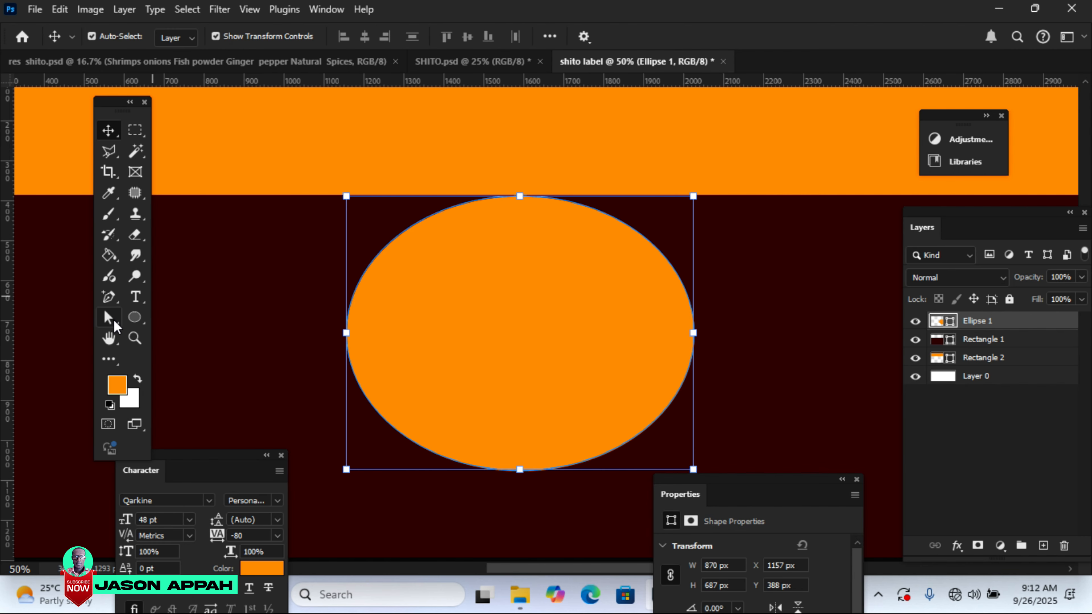
pyautogui.click(110, 318)
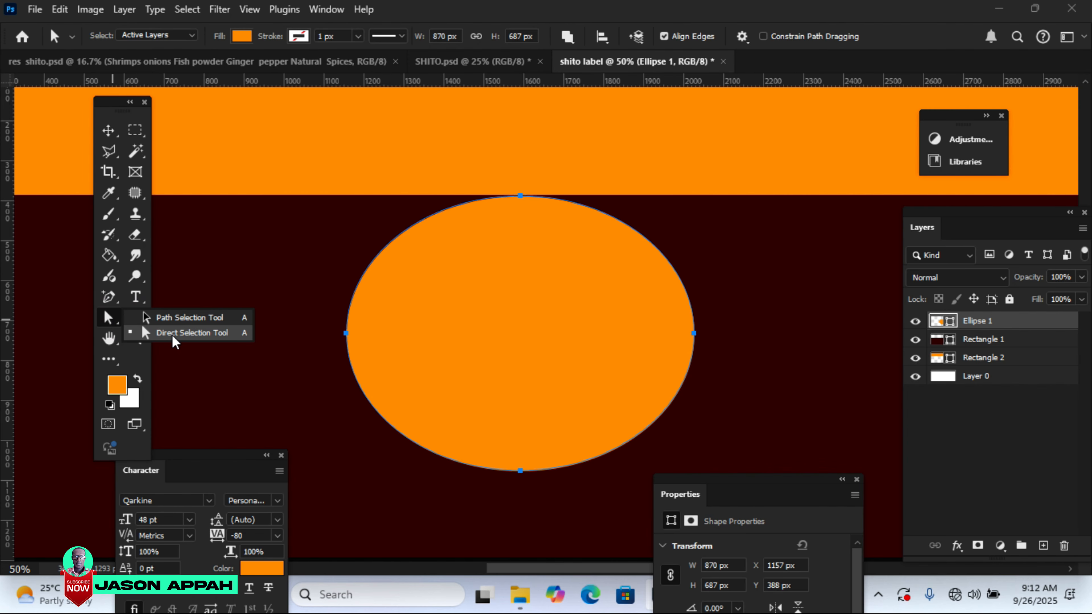
pyautogui.click(172, 335)
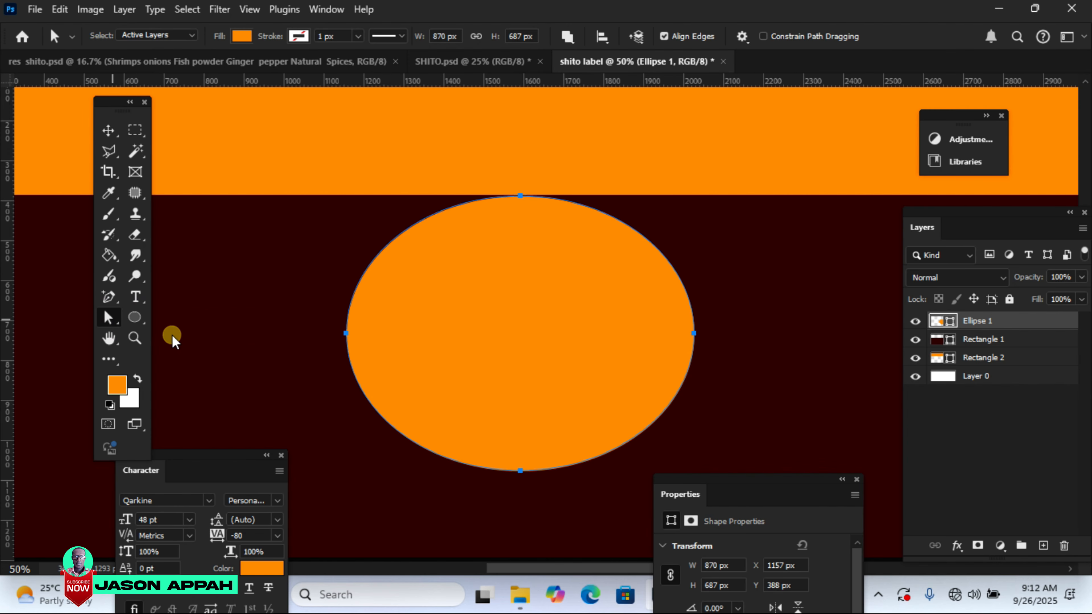
pyautogui.click(518, 196)
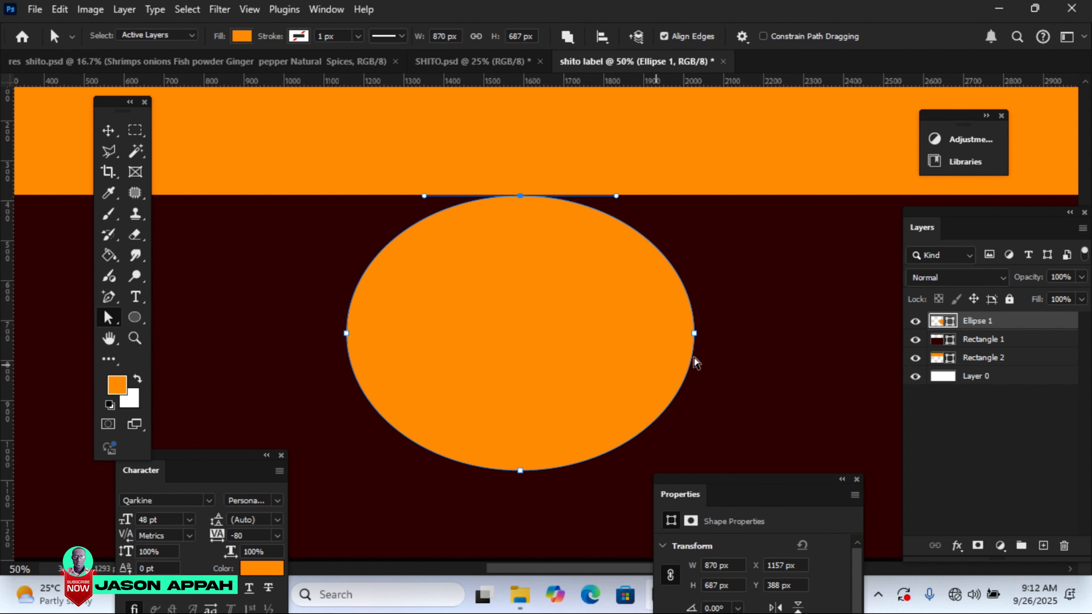
pyautogui.moveTo(693, 335); pyautogui.dragTo(737, 316)
pyautogui.click(618, 472)
pyautogui.moveTo(617, 471); pyautogui.dragTo(621, 465)
pyautogui.moveTo(624, 458); pyautogui.dragTo(629, 454)
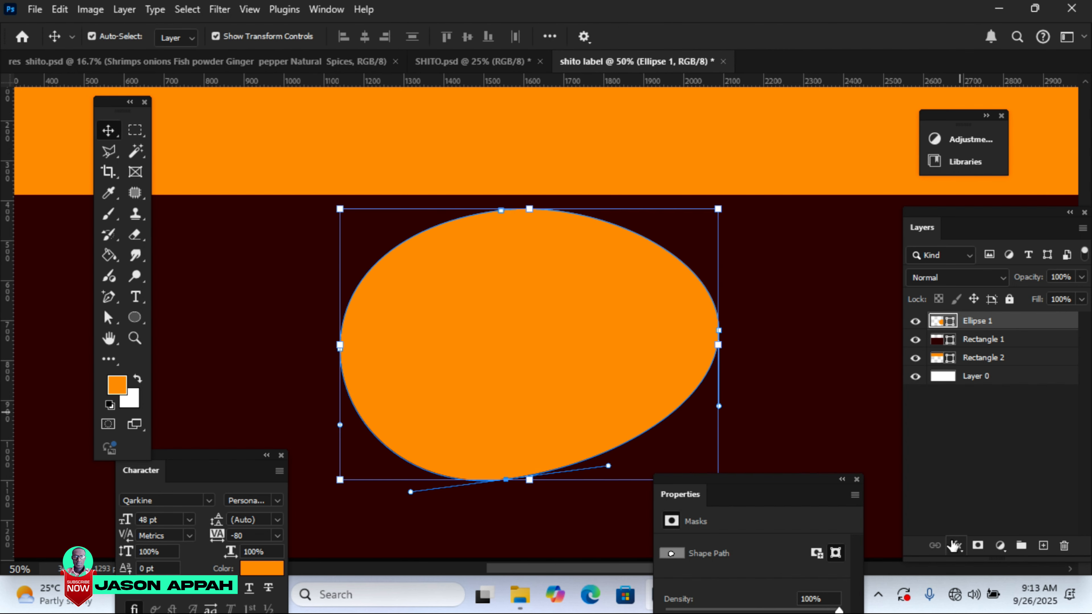
# Apply a linear Gradient Overlay from pale pink through dark red to black to the ellipse, with angle -73° and scale 95%
pyautogui.click(954, 549)
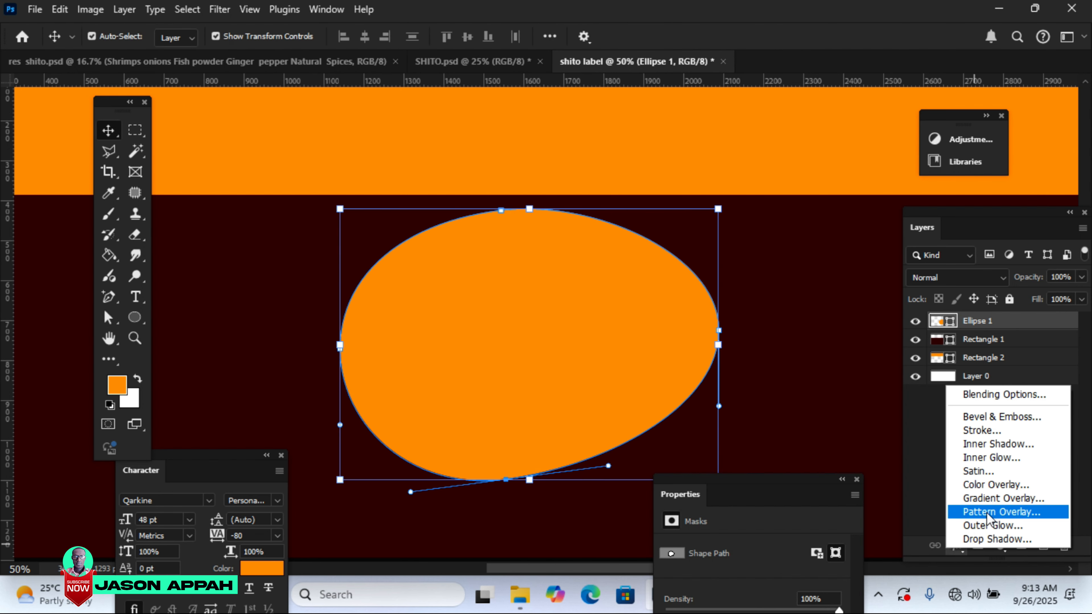
pyautogui.click(984, 500)
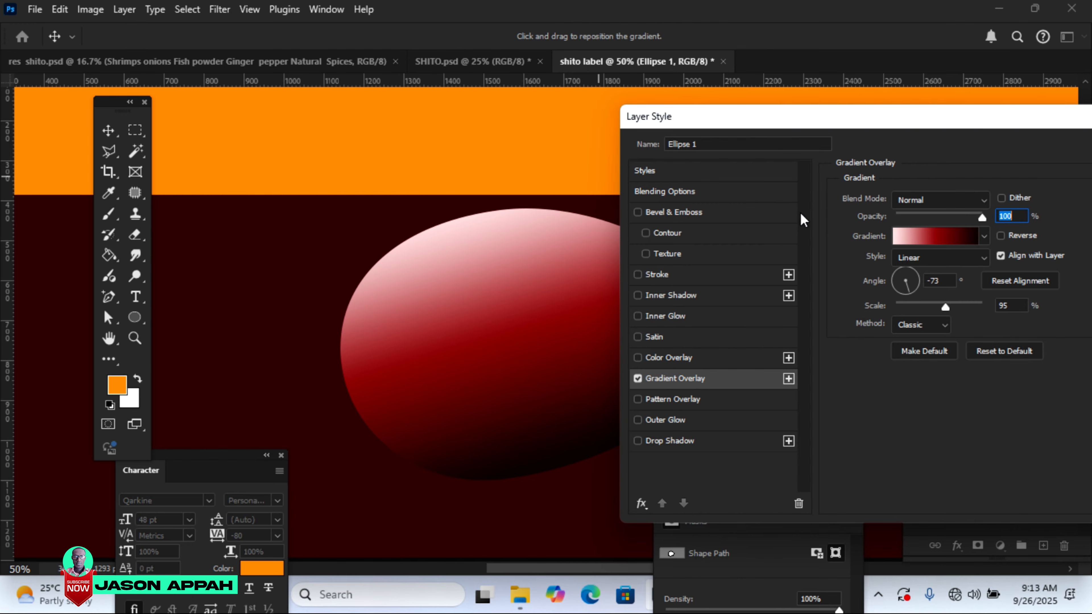
pyautogui.moveTo(763, 111); pyautogui.dragTo(765, 114)
pyautogui.click(923, 245)
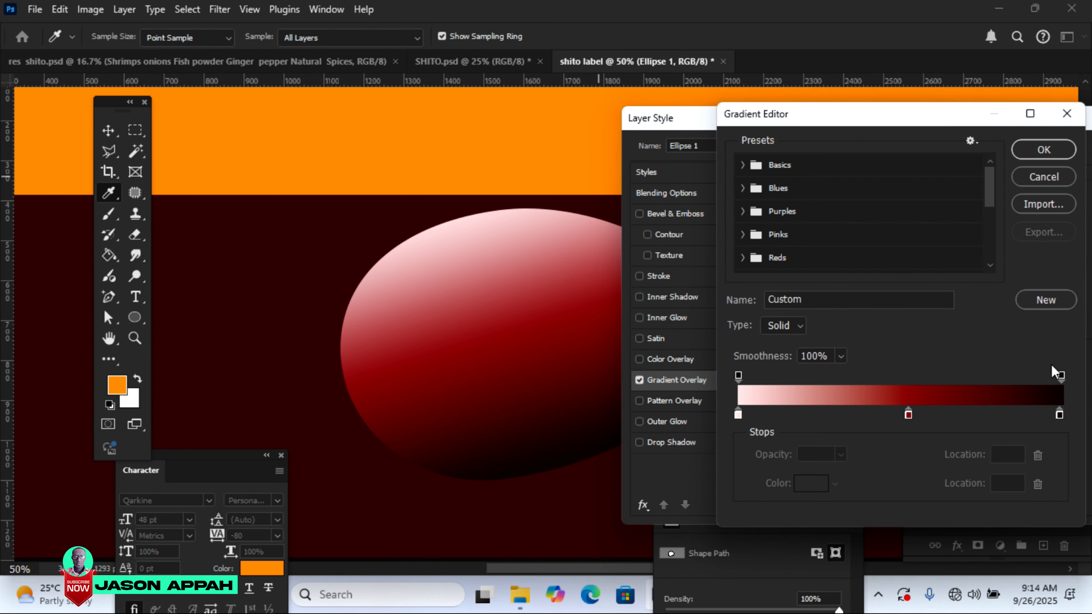
pyautogui.click(1050, 150)
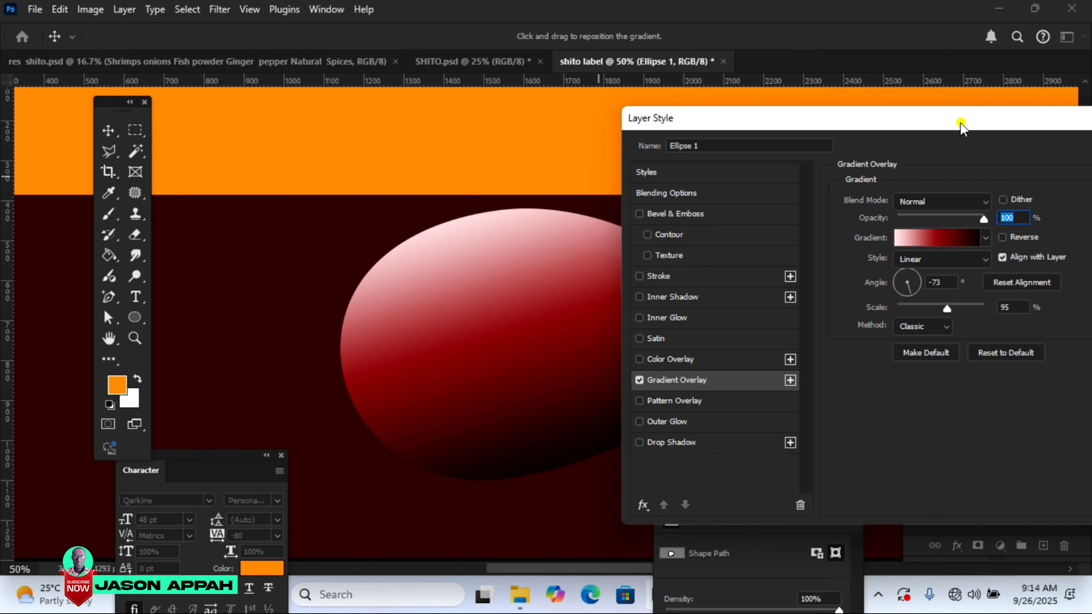
pyautogui.press('Return')
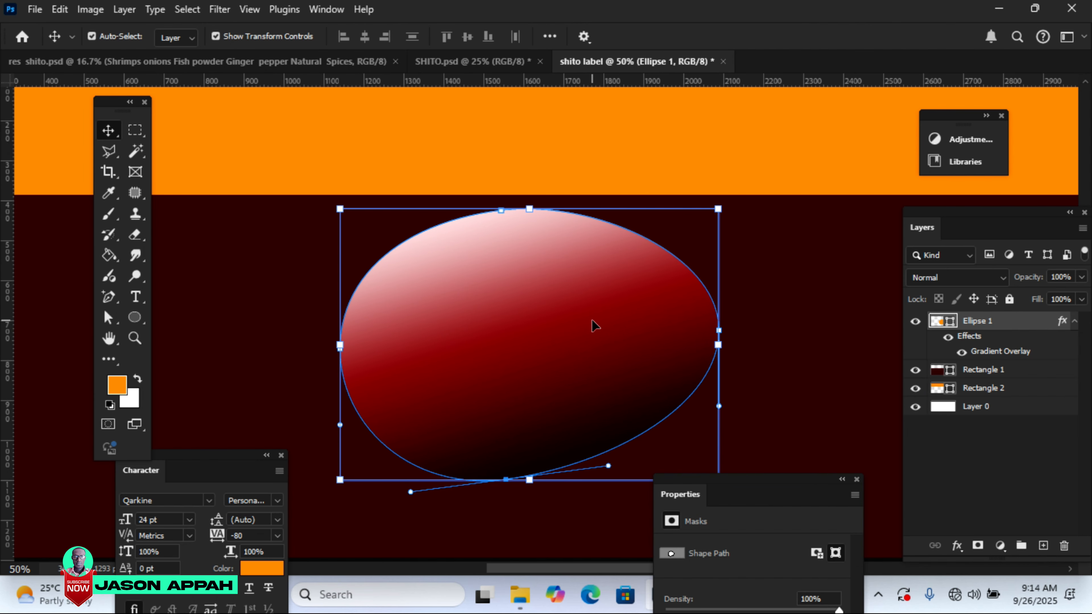
# Duplicate the gradient ellipse, scale the copy down proportionally and place it over the upper part of the original
pyautogui.moveTo(592, 298); pyautogui.dragTo(710, 271)
pyautogui.moveTo(835, 184); pyautogui.dragTo(705, 278)
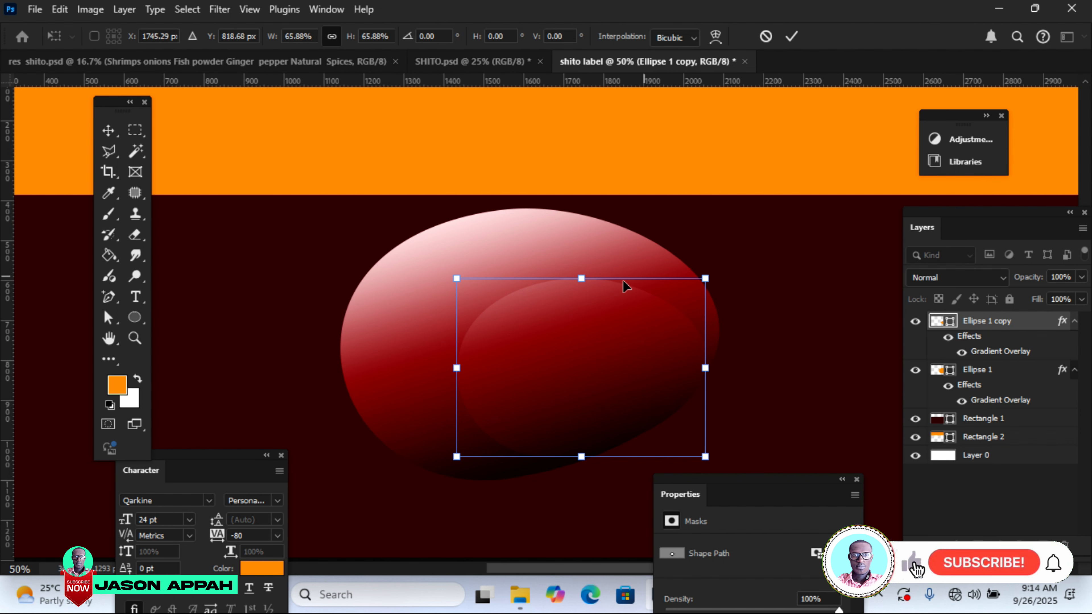
pyautogui.moveTo(578, 373); pyautogui.dragTo(526, 325)
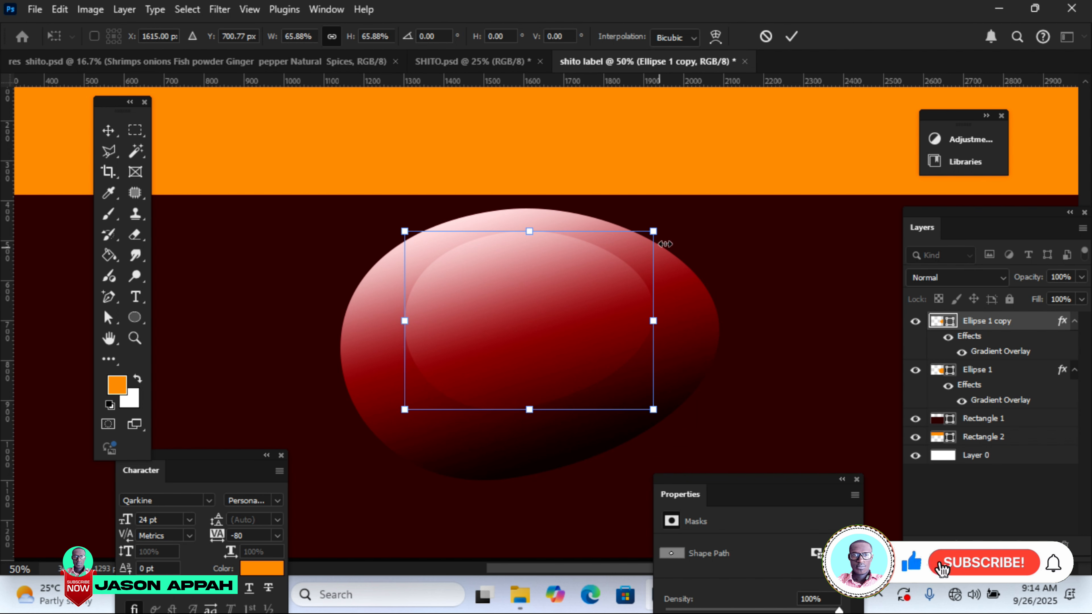
pyautogui.moveTo(665, 229); pyautogui.dragTo(467, 367)
pyautogui.click(791, 36)
pyautogui.click(192, 211)
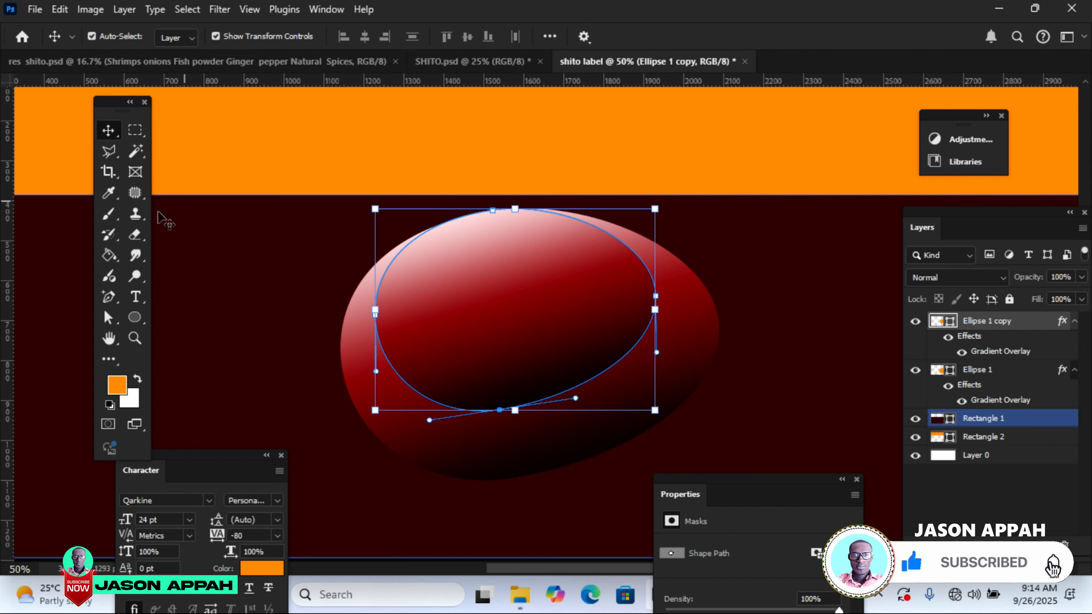
# Rasterize the smaller ellipse copy, softly erase its lower edges with the Eraser and enlarge it to blend into the original ellipse
pyautogui.click(134, 235)
pyautogui.click(138, 235)
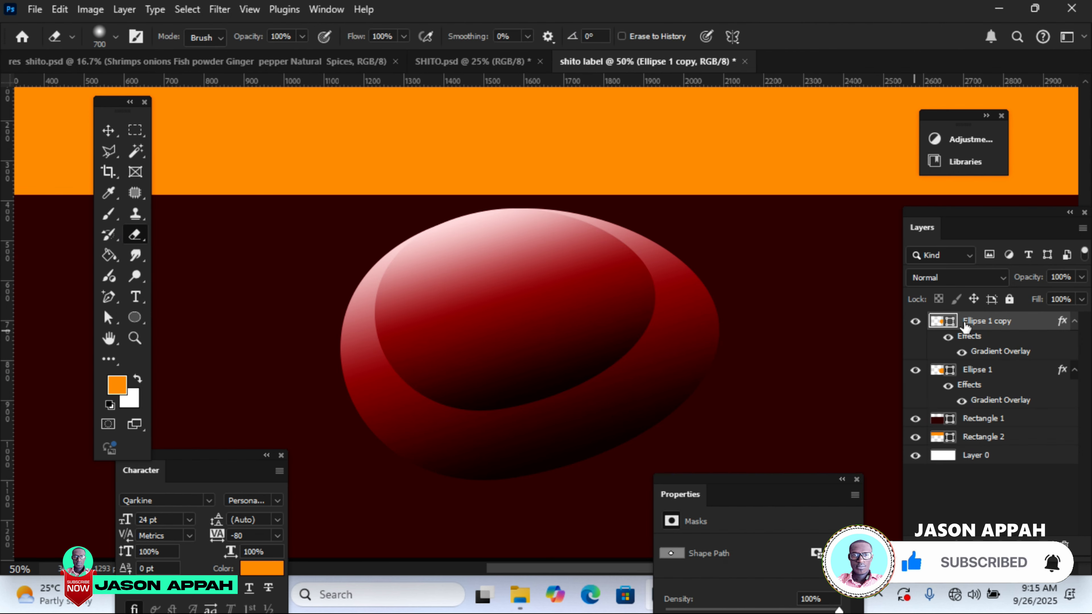
pyautogui.rightClick(968, 322)
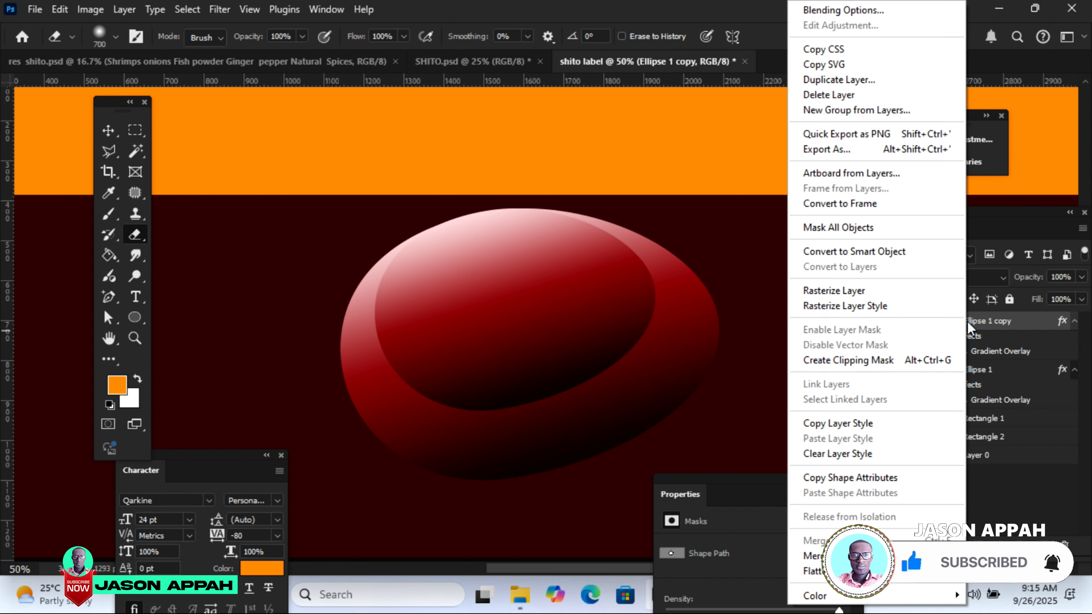
pyautogui.click(821, 292)
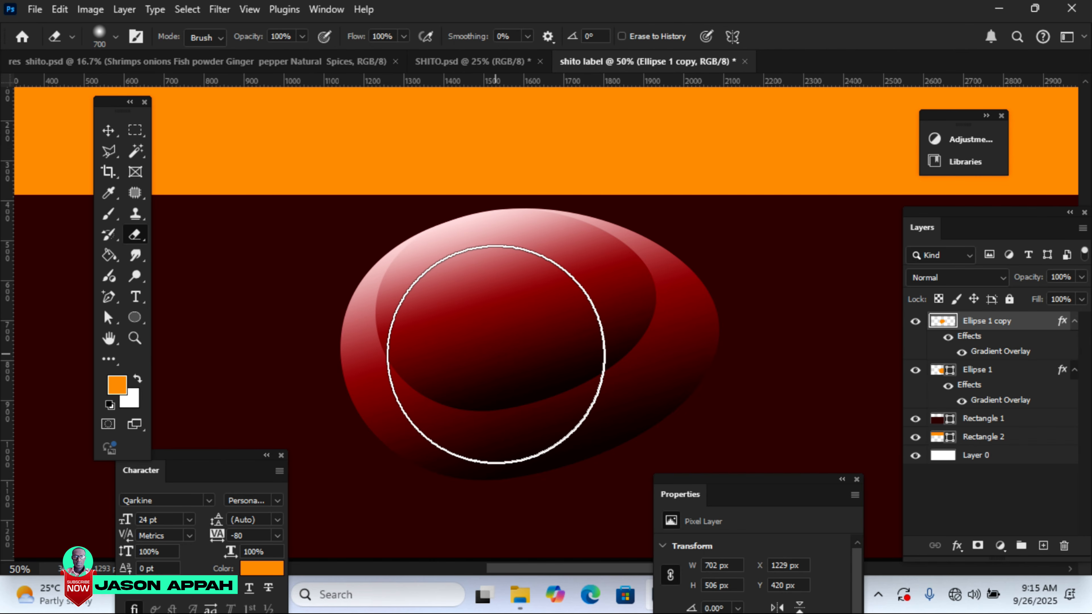
pyautogui.press('[')
pyautogui.press('[')
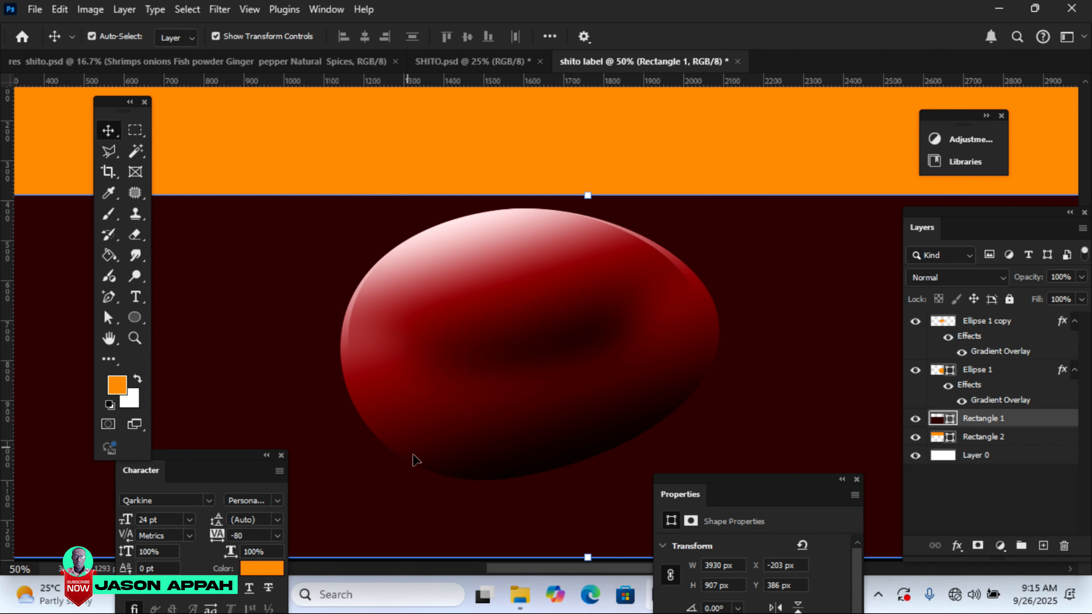
# Add an 18 px outside stroke to the original ellipse with a linear yellow-green to white gradient fill at 90°
pyautogui.click(413, 459)
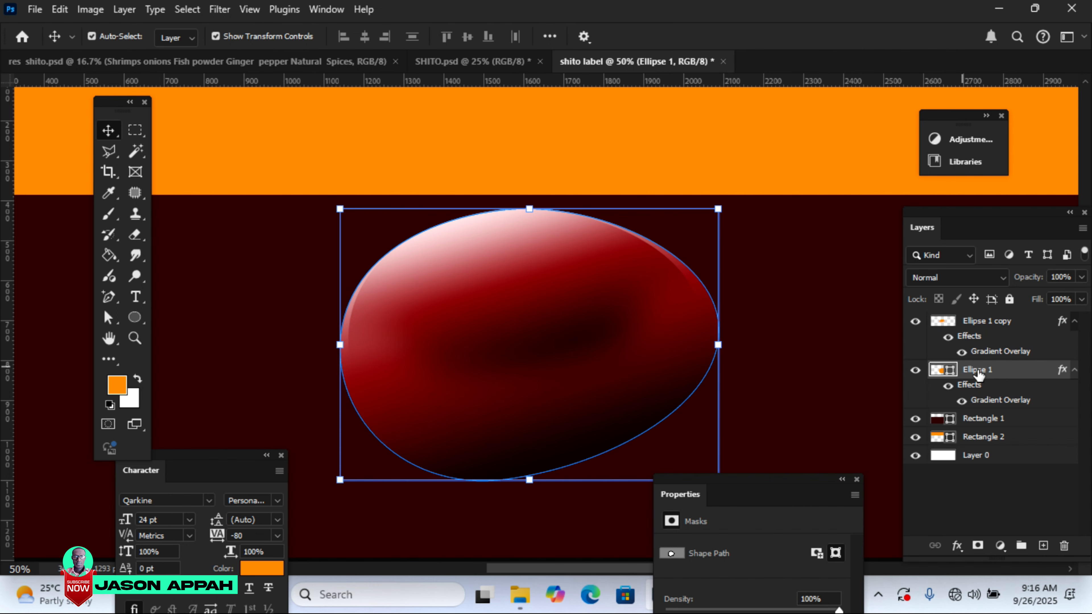
pyautogui.click(954, 546)
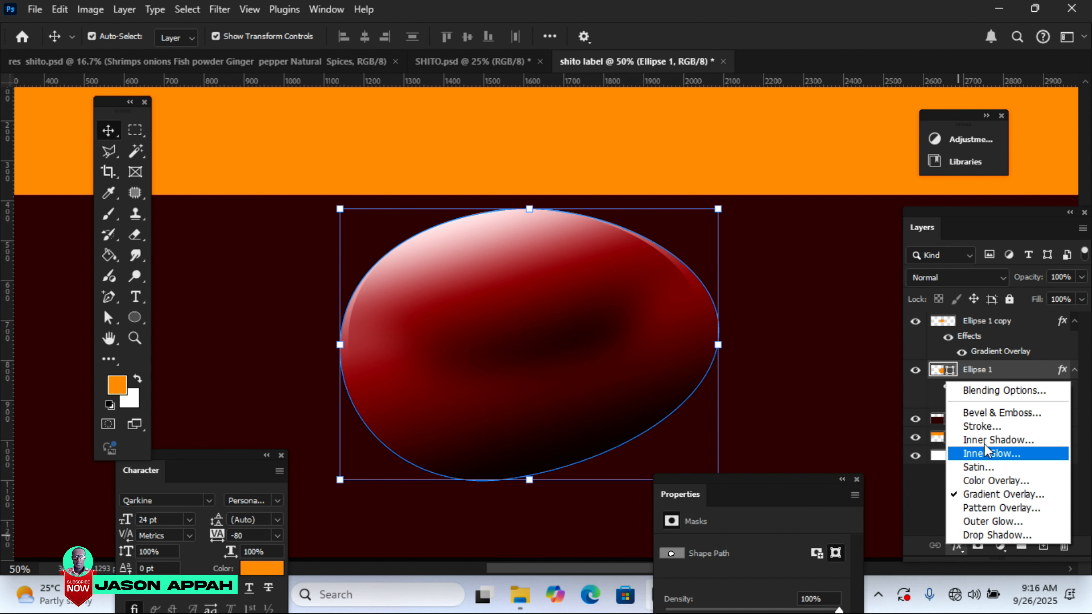
pyautogui.click(985, 424)
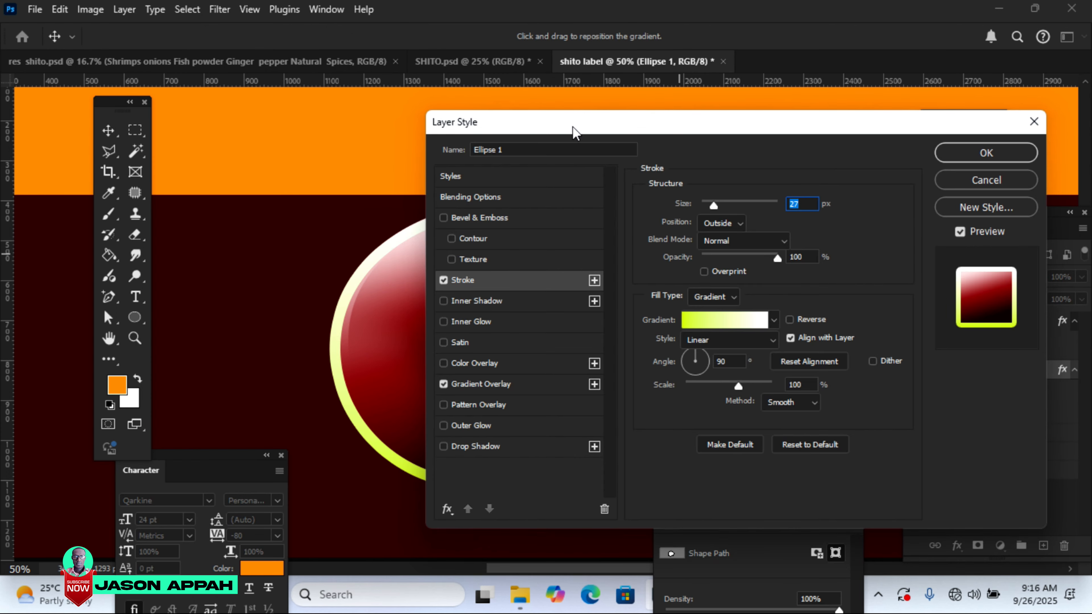
pyautogui.moveTo(573, 130); pyautogui.dragTo(790, 108)
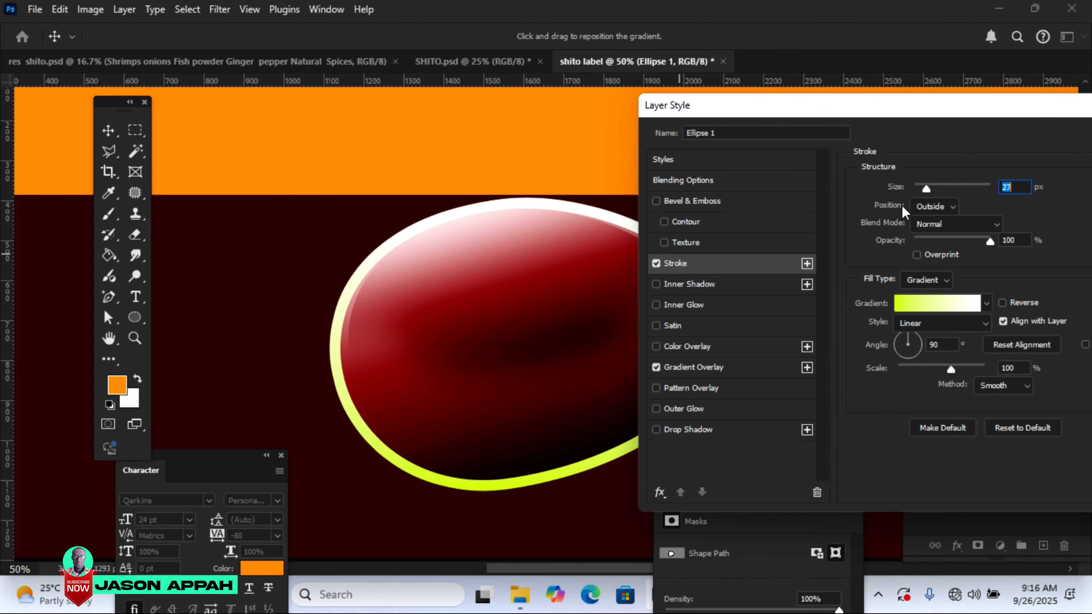
pyautogui.moveTo(927, 187); pyautogui.dragTo(925, 187)
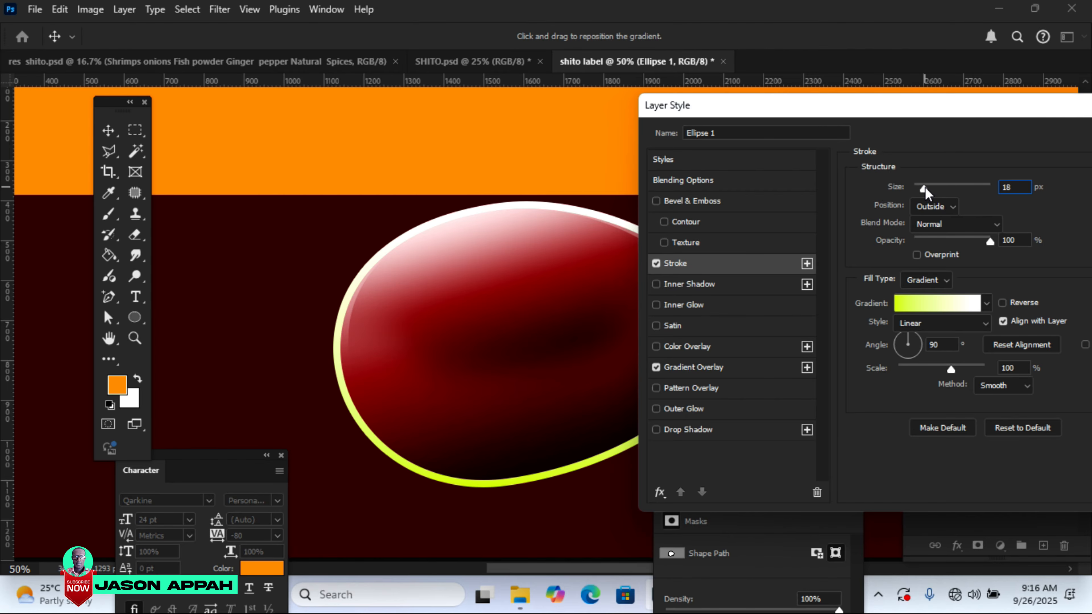
pyautogui.press('Return')
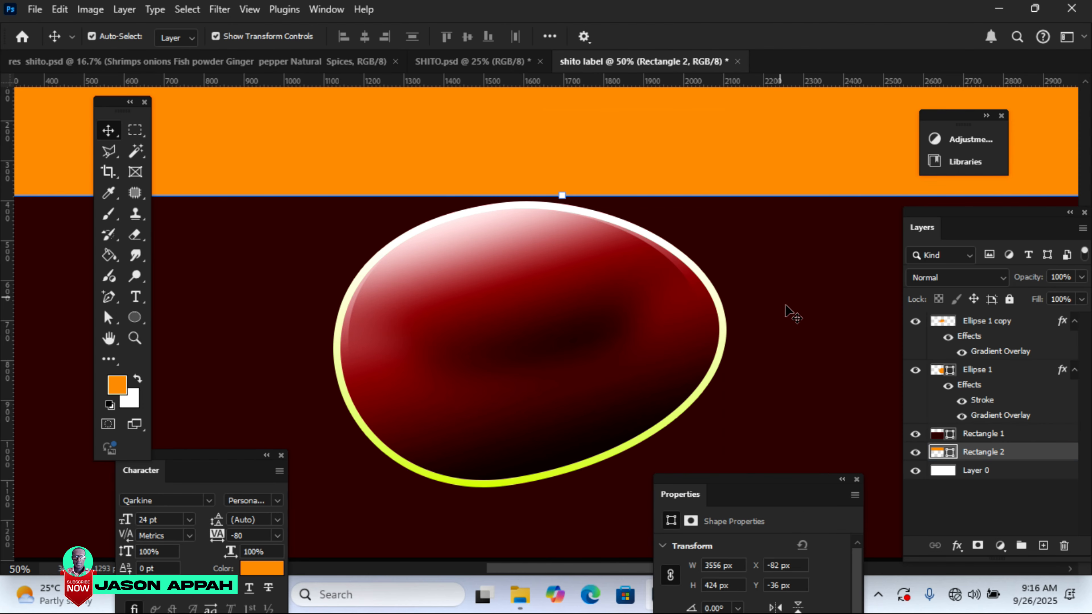
# Merge the two ellipse layers into one and move the resulting badge up so it overlaps the orange band
pyautogui.click(952, 351)
pyautogui.click(981, 326)
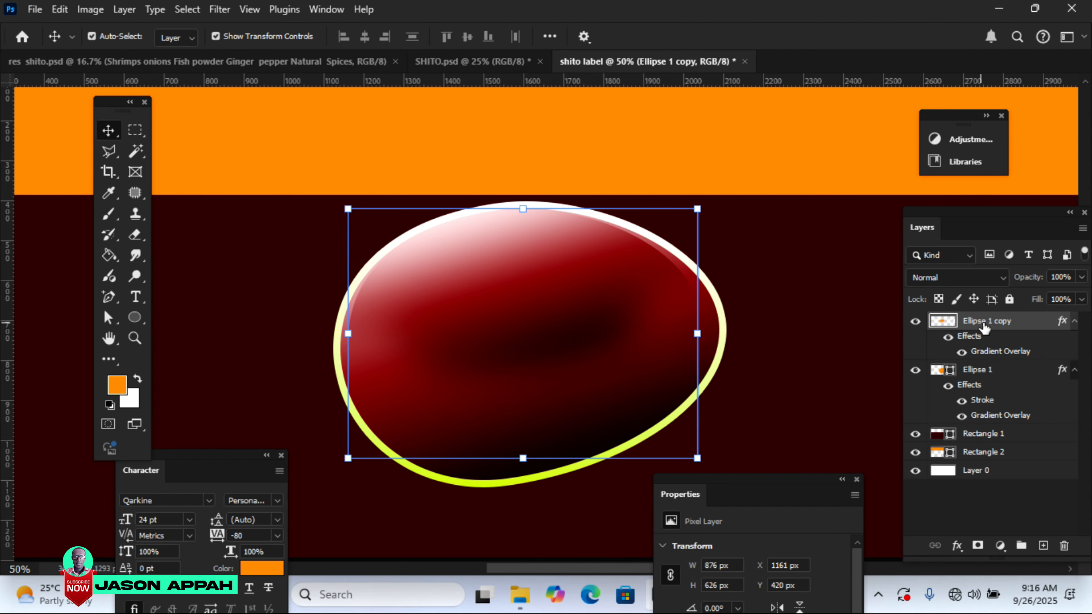
pyautogui.keyDown('ctrl'); pyautogui.click(989, 371); pyautogui.keyUp('ctrl')
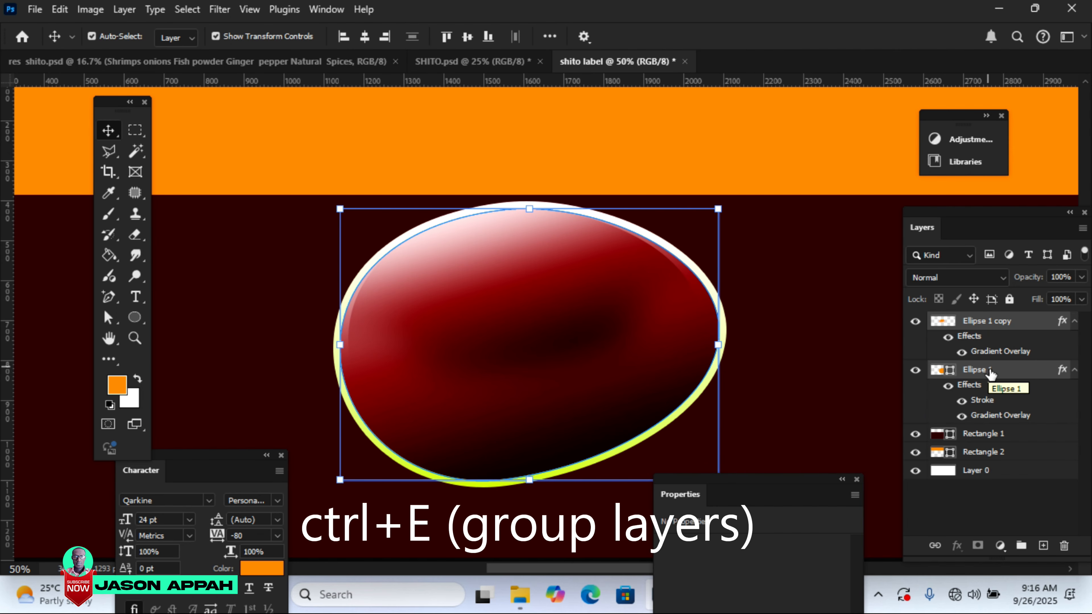
pyautogui.hotkey('ctrl', 'e')
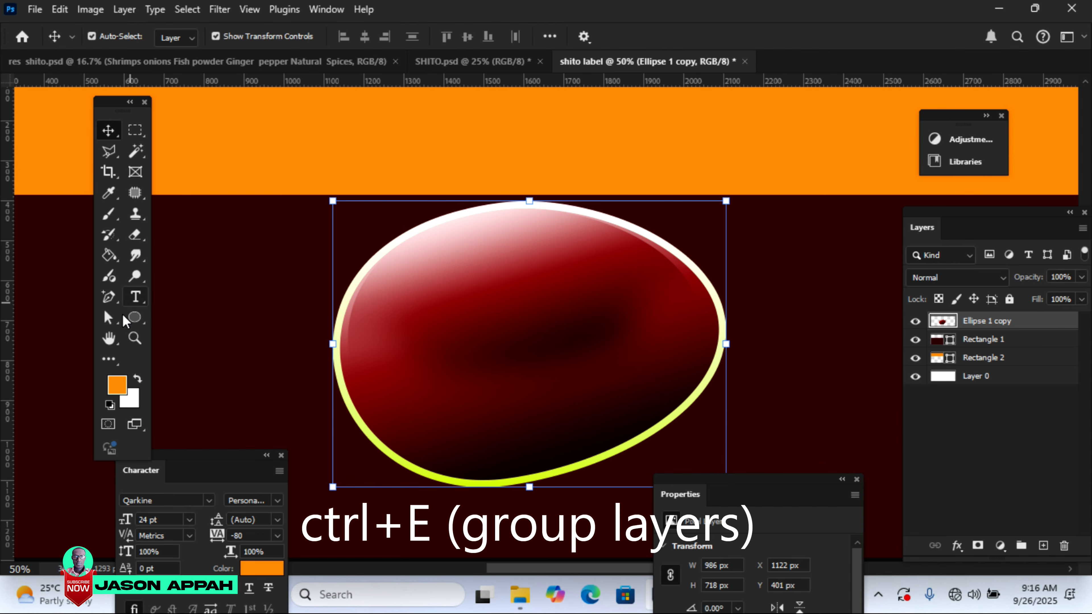
pyautogui.press('z')
pyautogui.click(541, 348)
pyautogui.click(541, 348)
pyautogui.press('v')
pyautogui.moveTo(534, 357); pyautogui.dragTo(552, 343)
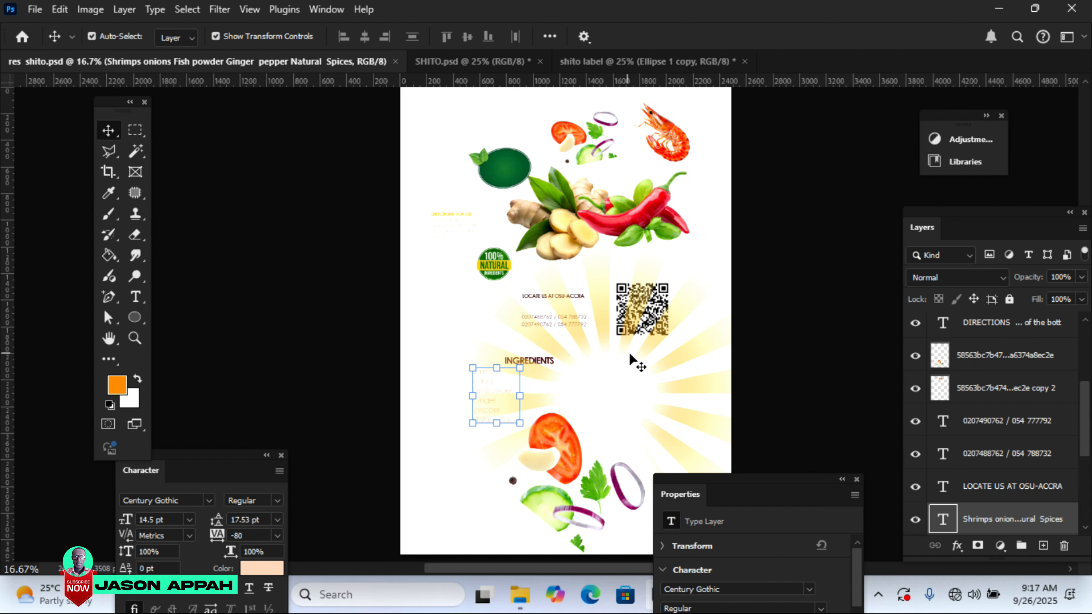
# Copy the sunburst rays from res shito.psd into the shito label document and centre them on the badge
pyautogui.moveTo(673, 357); pyautogui.dragTo(553, 315)
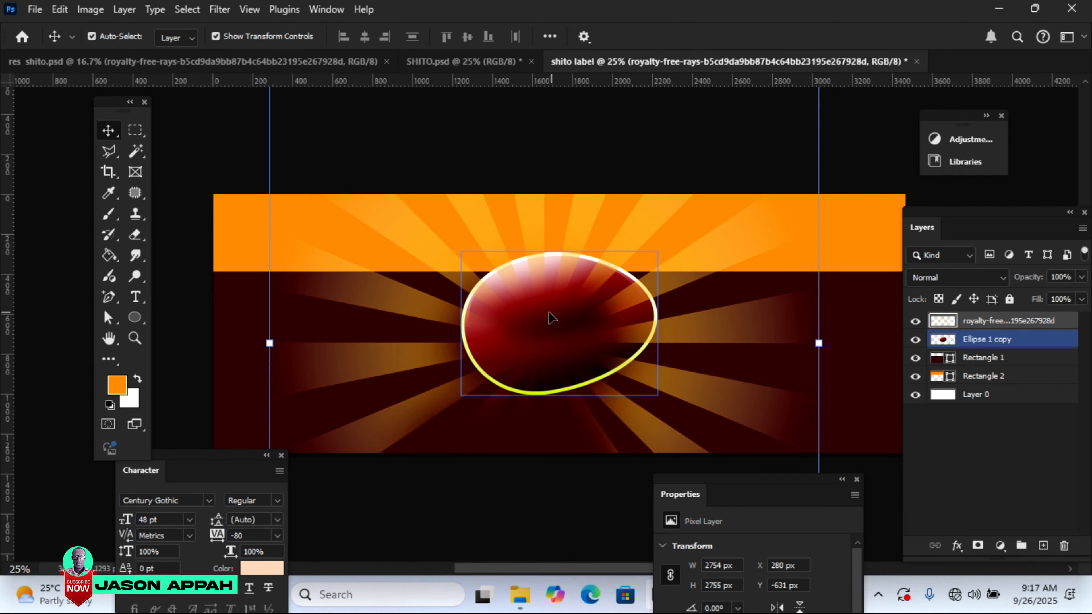
pyautogui.moveTo(400, 306); pyautogui.dragTo(408, 326)
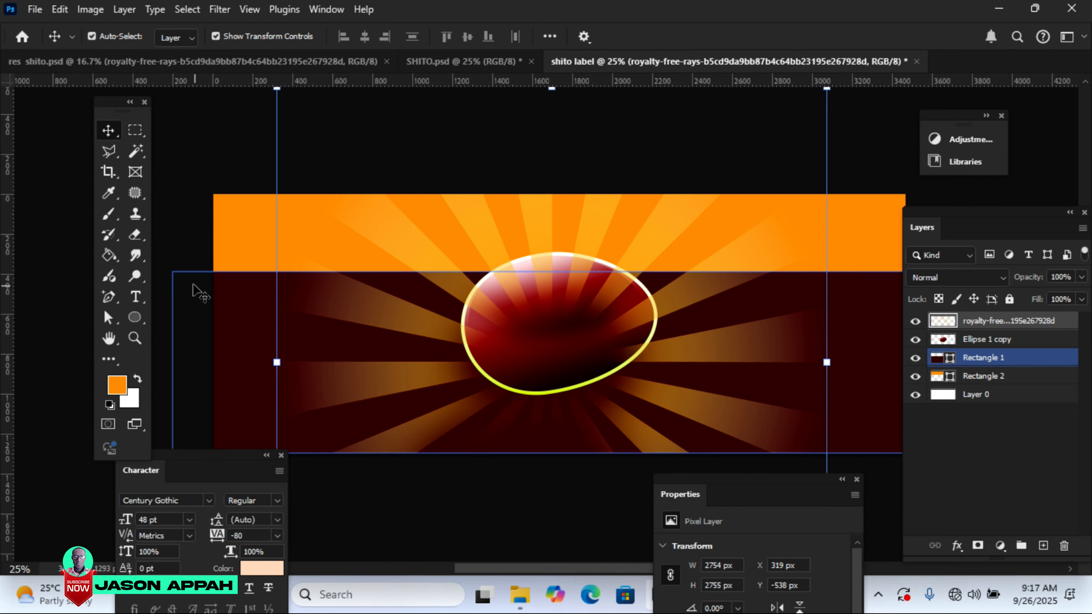
# Fade the outer ends of the sunburst rays with an enlarged soft Eraser and set the layer's blend mode to Overlay
pyautogui.click(136, 220)
pyautogui.click(135, 234)
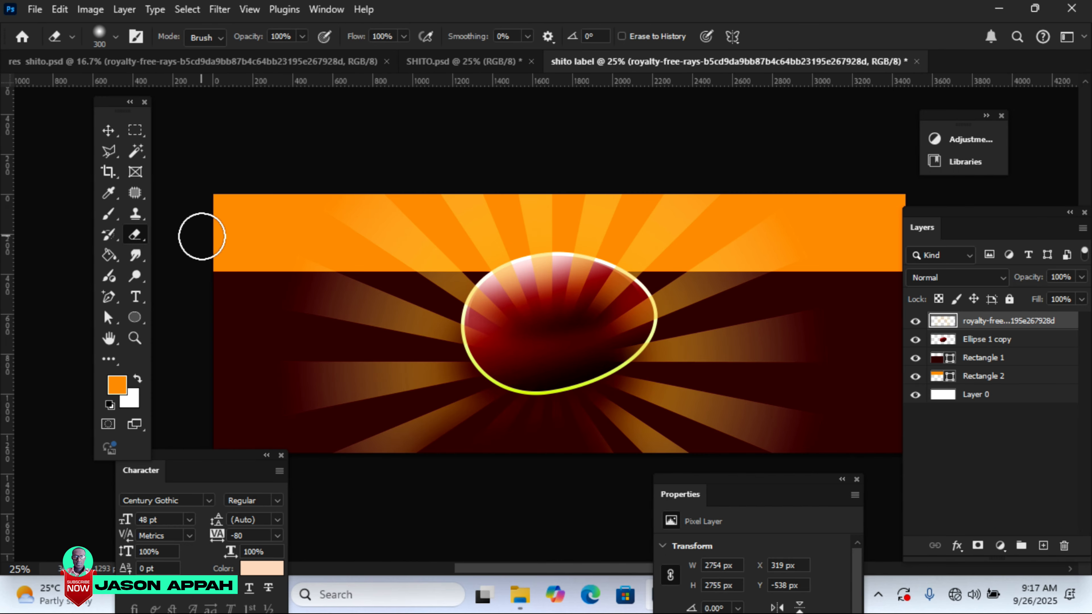
pyautogui.press(']')
pyautogui.press(']')
pyautogui.press(']')
pyautogui.press(']')
pyautogui.press(']')
pyautogui.click(285, 205)
pyautogui.click(241, 326)
pyautogui.click(271, 431)
pyautogui.click(364, 482)
pyautogui.press('v')
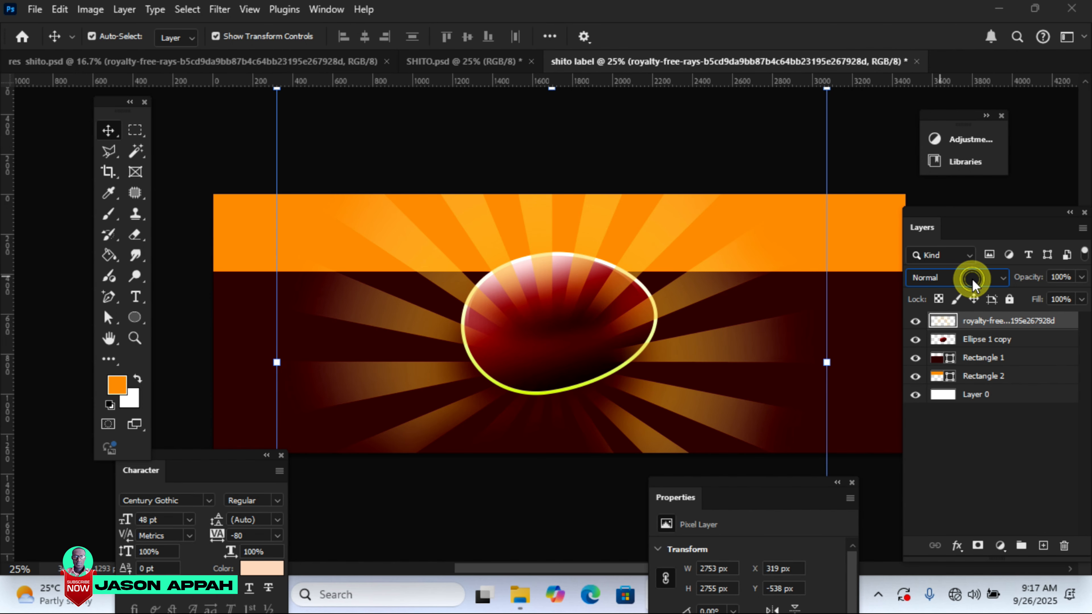
pyautogui.click(972, 278)
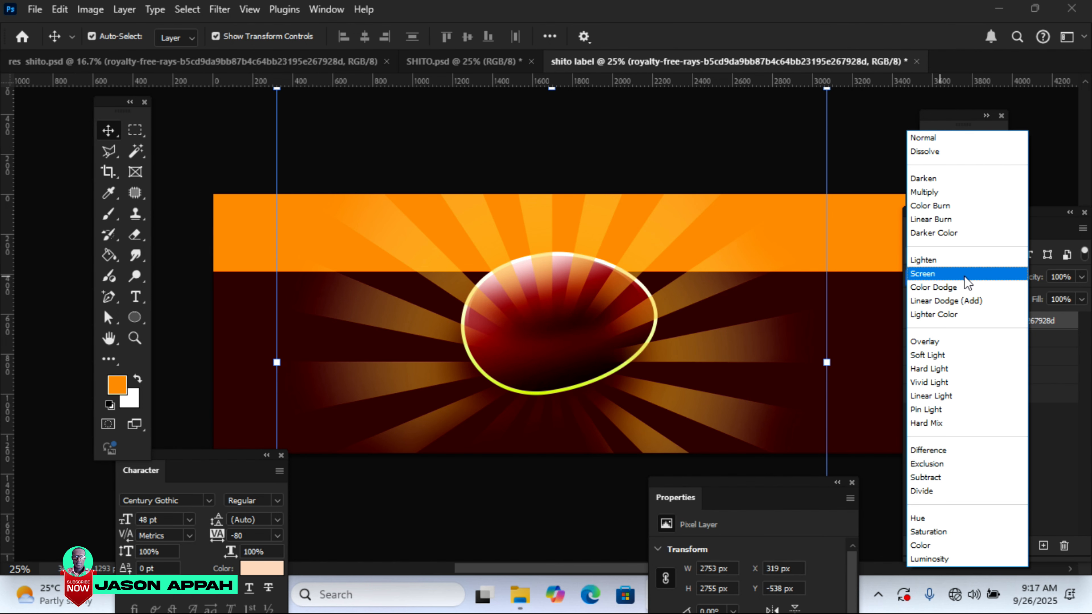
pyautogui.click(931, 342)
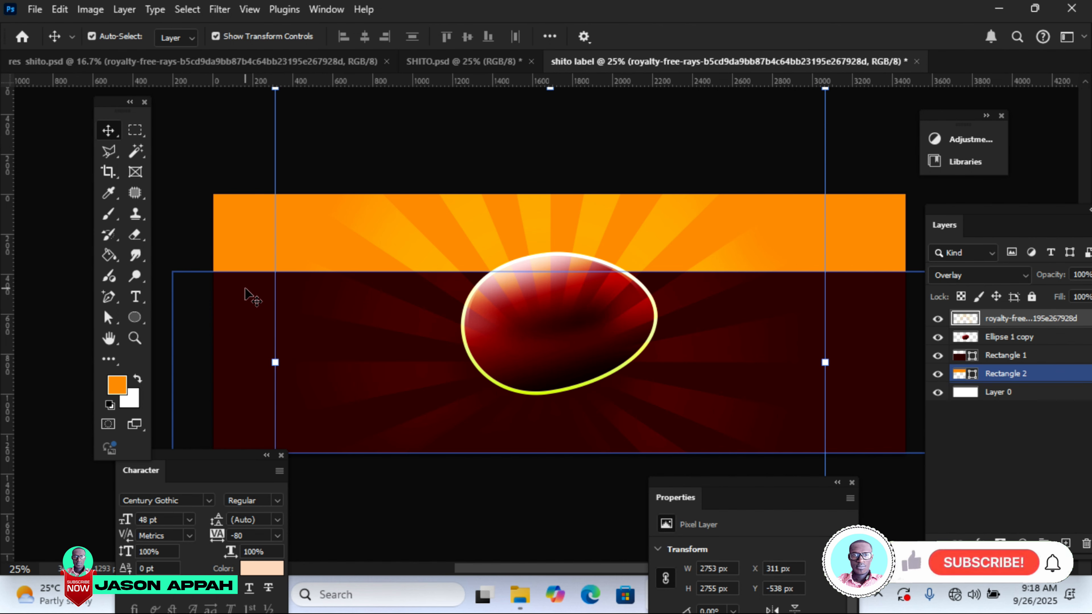
# Enlarge the egg-shaped badge slightly, keeping its proportions and its place at the centre of the label
pyautogui.click(1015, 339)
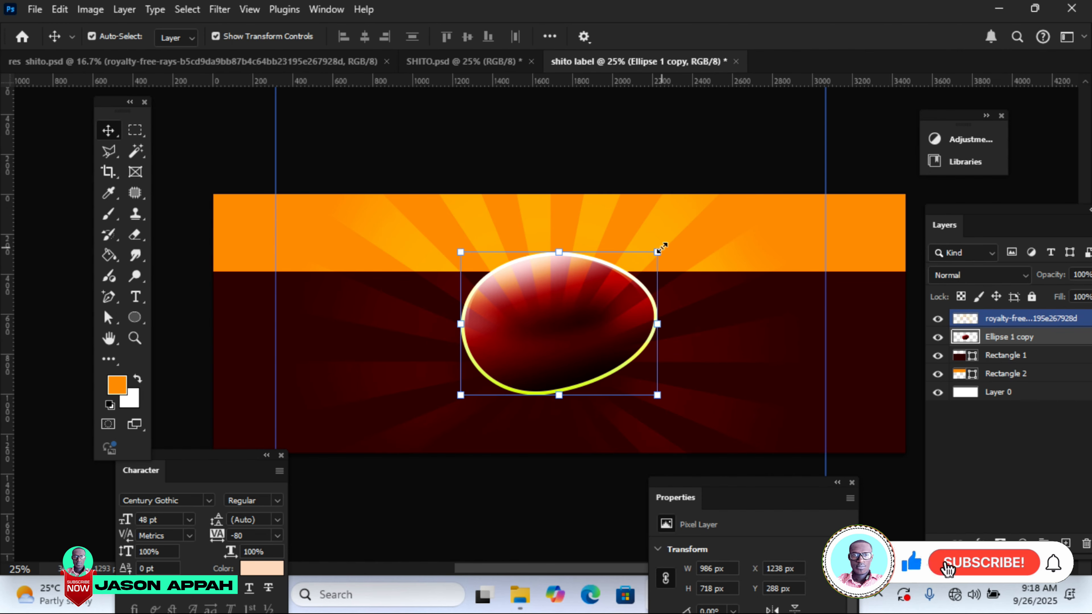
pyautogui.click(134, 339)
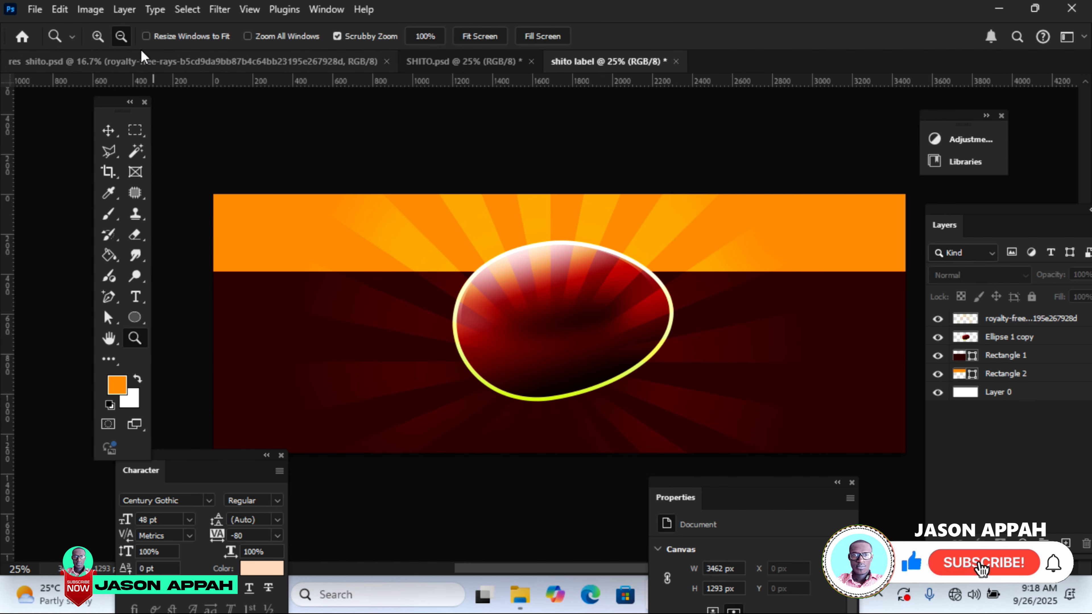
pyautogui.click(599, 379)
# Add the text "shito" in the Qarkine font at 36 pt and place it on the badge
pyautogui.press('t')
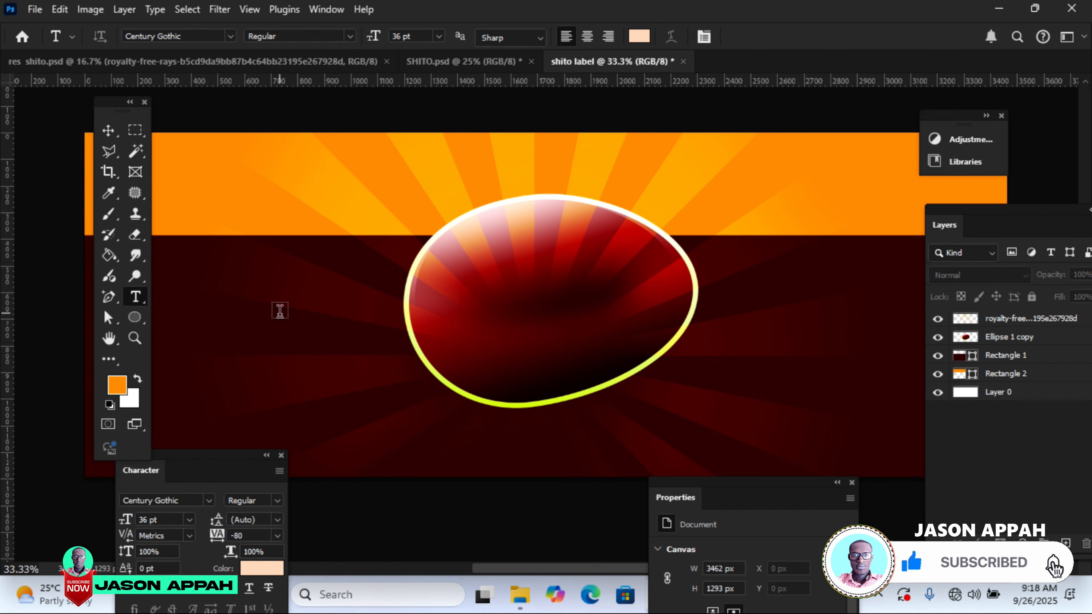
pyautogui.click(280, 311)
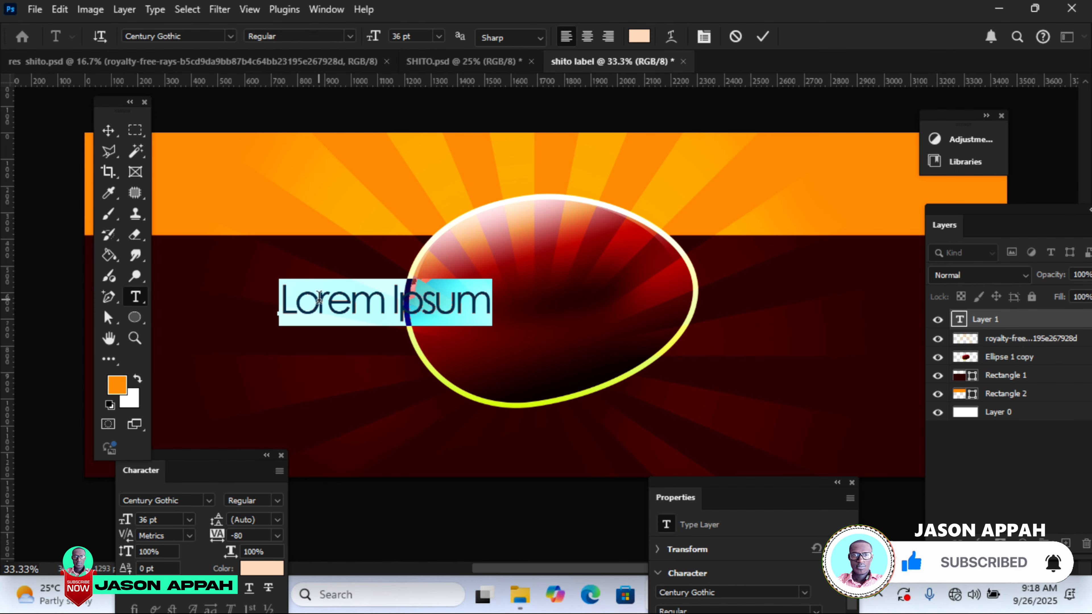
pyautogui.click(230, 37)
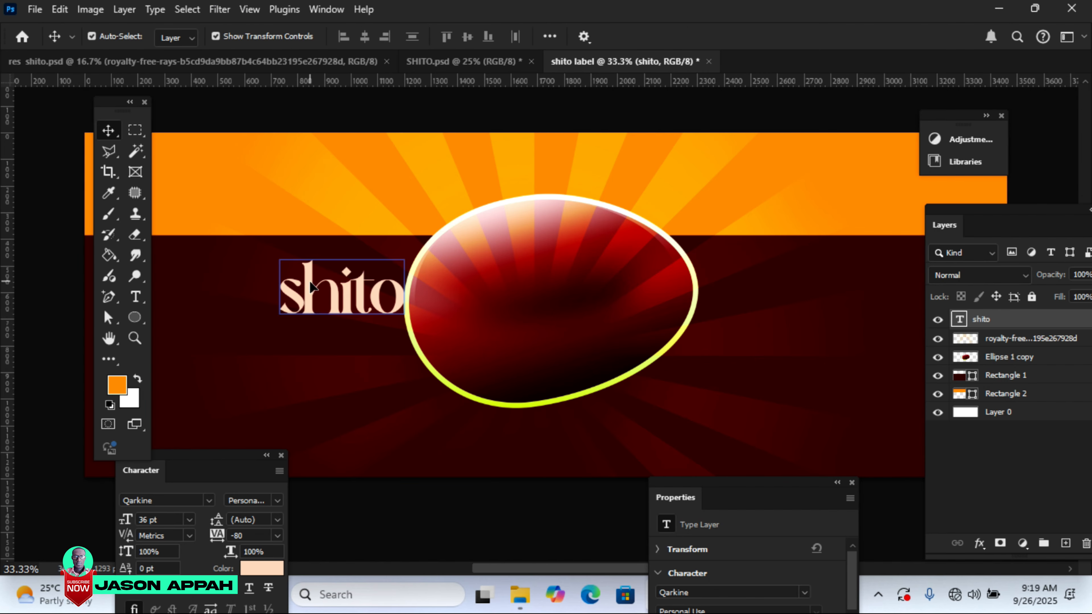
pyautogui.moveTo(312, 286); pyautogui.dragTo(503, 314)
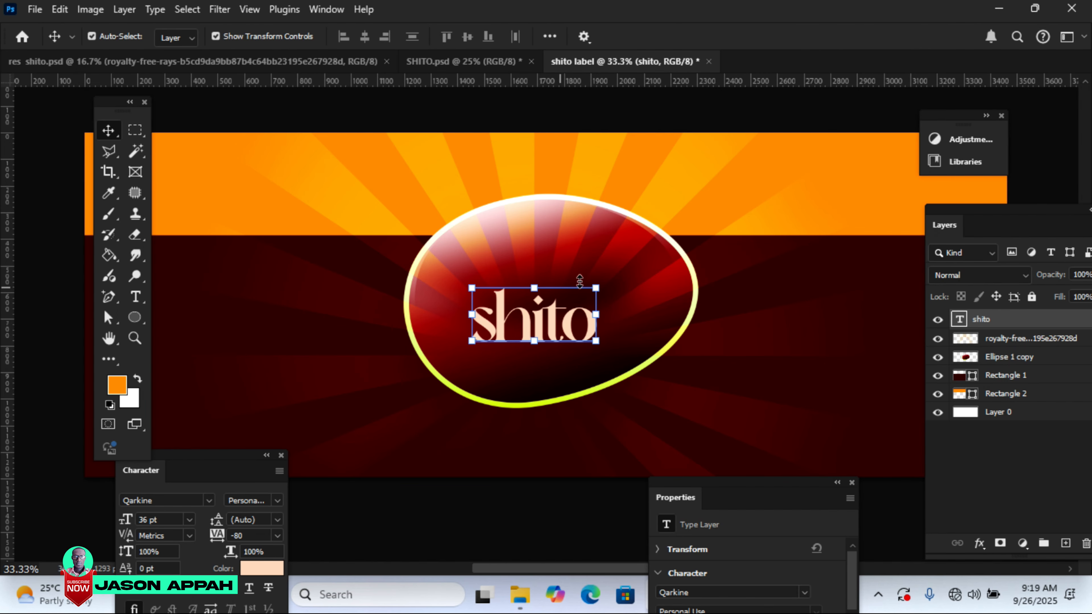
# Scale the "shito" text up proportionally to about 149% so it fills most of the badge's width
pyautogui.moveTo(596, 287); pyautogui.dragTo(630, 274)
pyautogui.moveTo(471, 266); pyautogui.dragTo(448, 258)
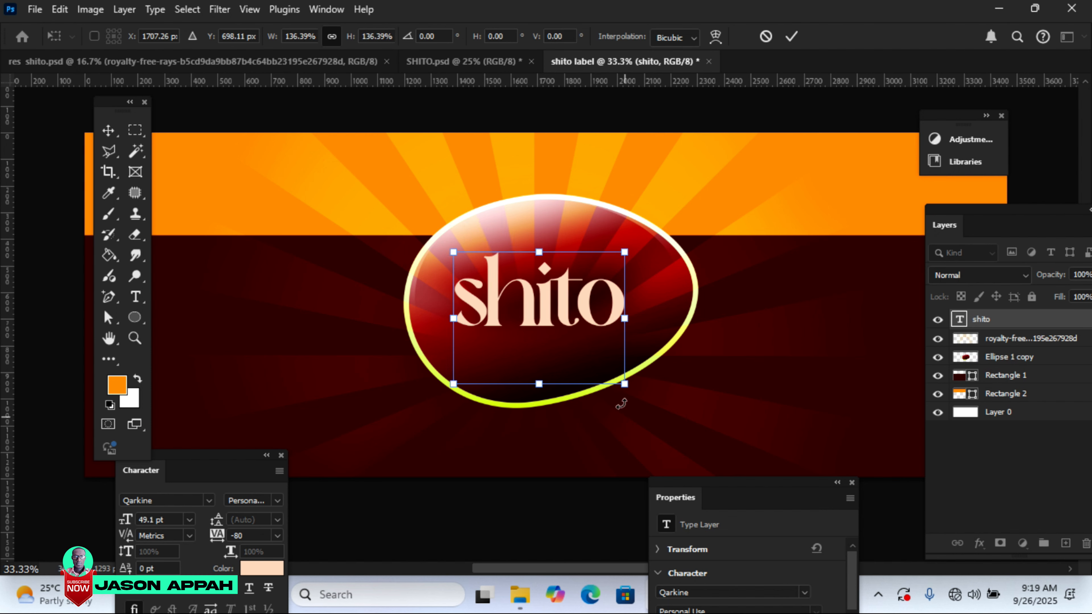
pyautogui.moveTo(625, 386); pyautogui.dragTo(632, 392)
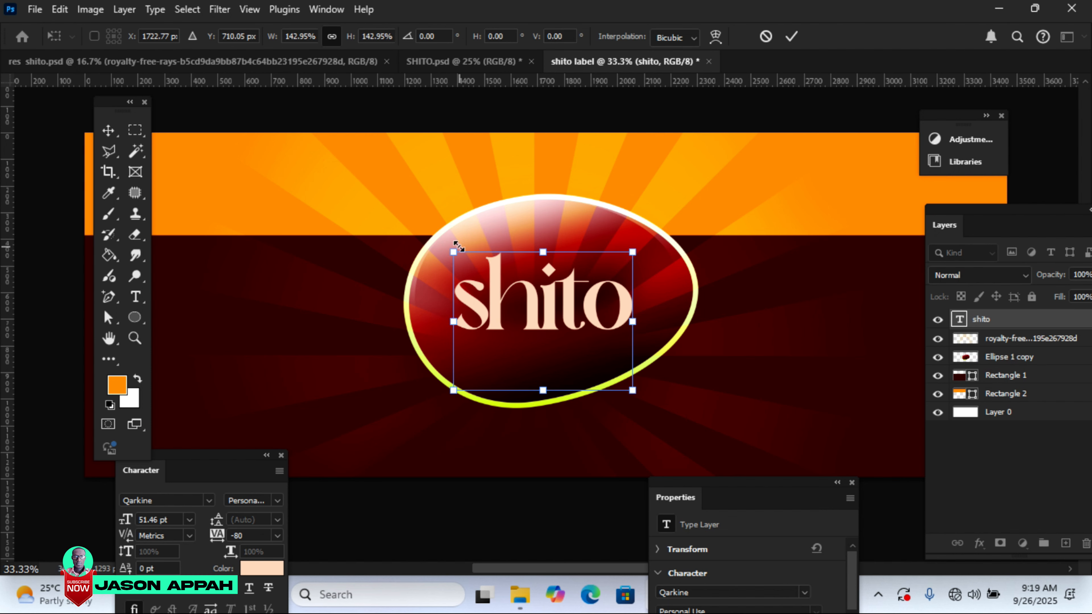
pyautogui.moveTo(450, 250); pyautogui.dragTo(446, 247)
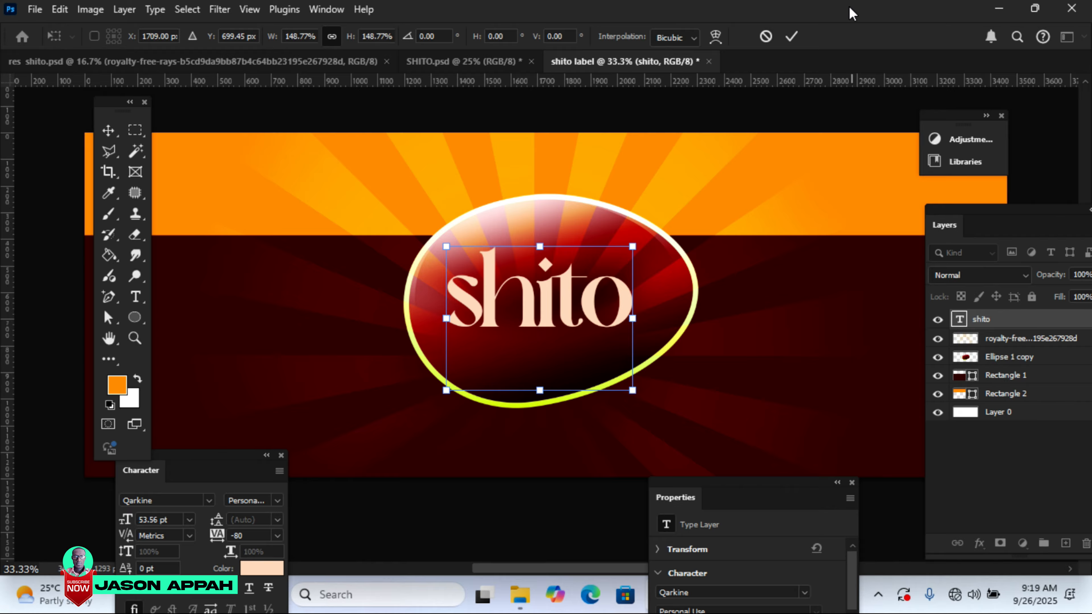
pyautogui.click(793, 37)
# Apply a Drop Shadow effect to the "shito" text
pyautogui.click(978, 543)
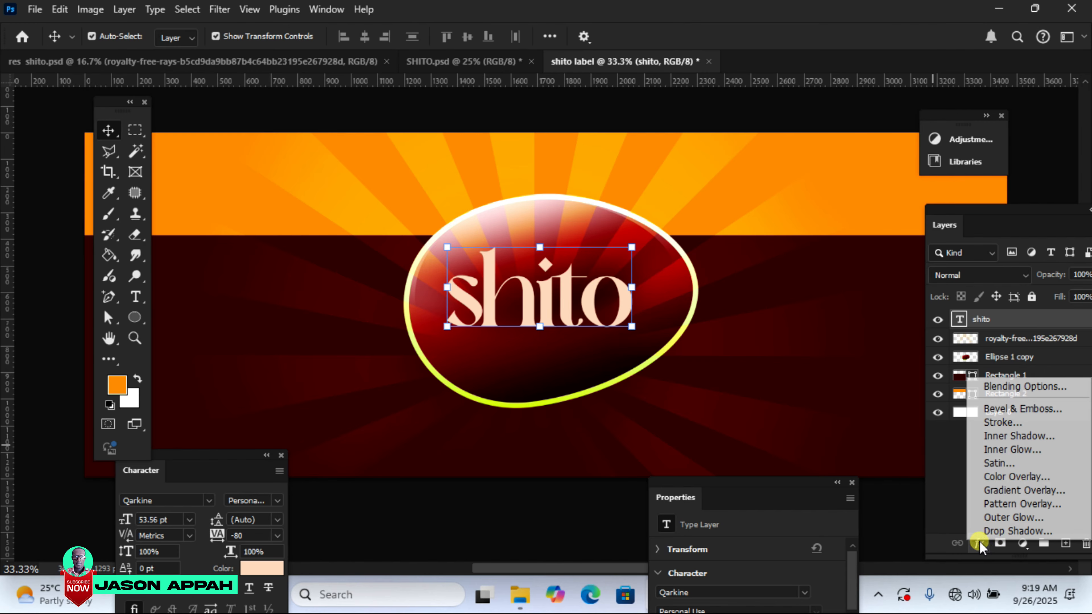
pyautogui.click(1007, 533)
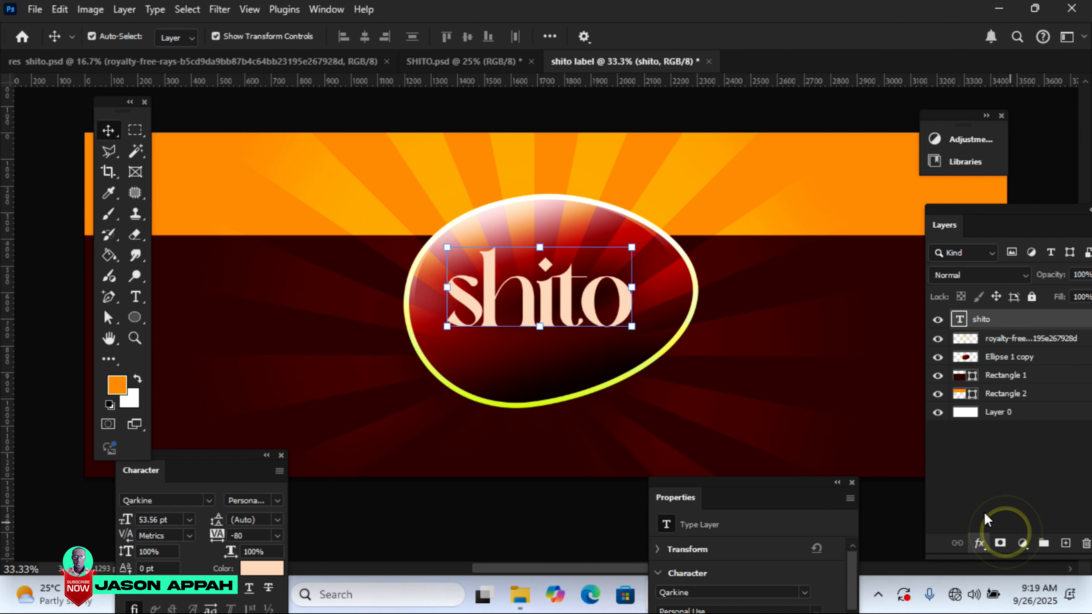
pyautogui.click(1014, 299)
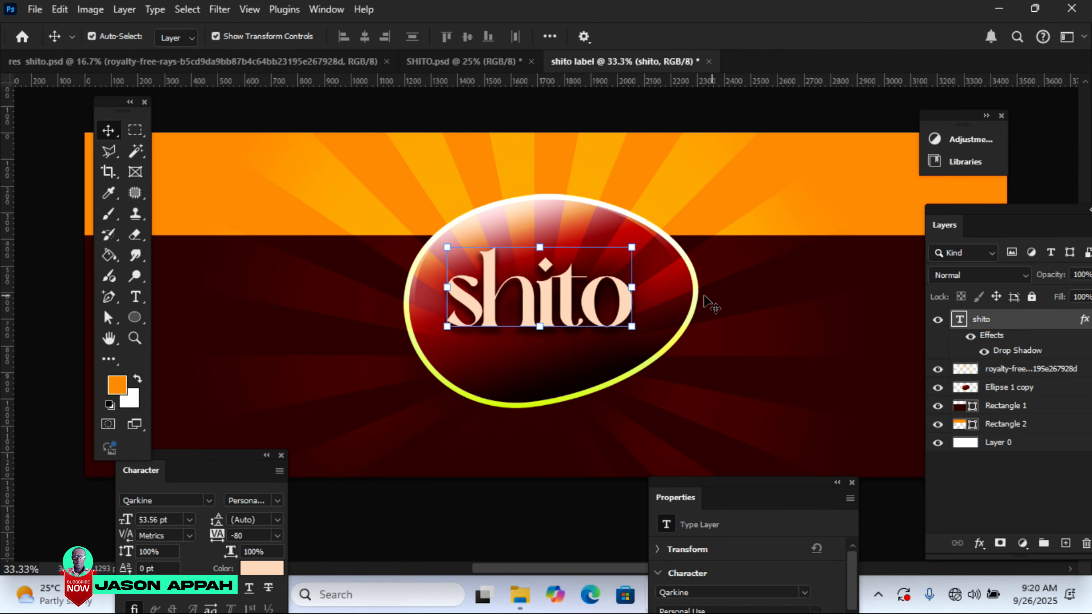
# Enlarge the "shito" text proportionally by about 4% from its lower corner
pyautogui.click(632, 330)
pyautogui.moveTo(632, 390); pyautogui.dragTo(641, 399)
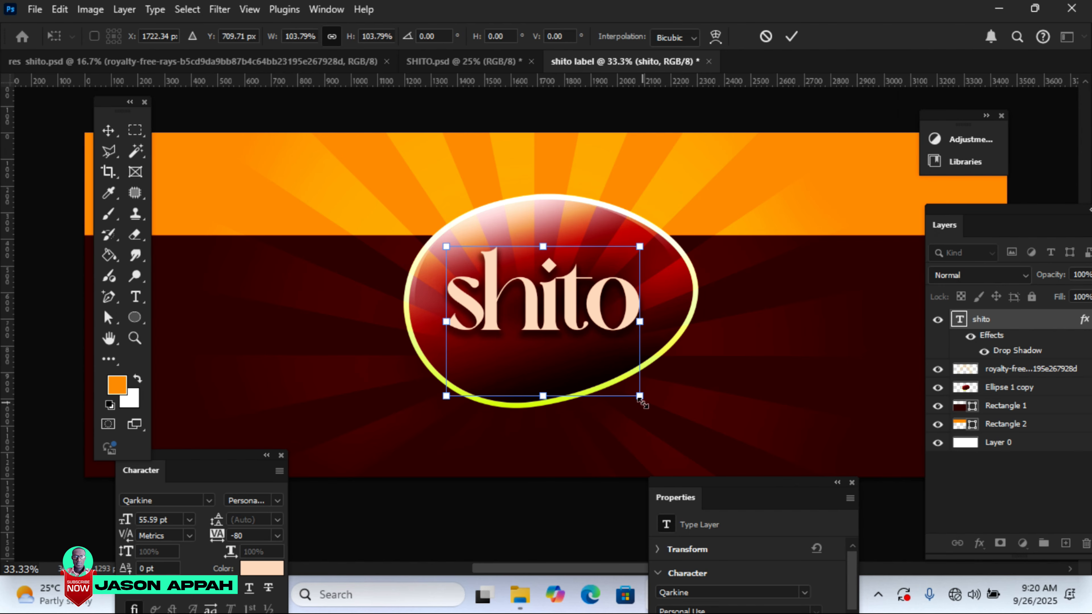
pyautogui.click(791, 36)
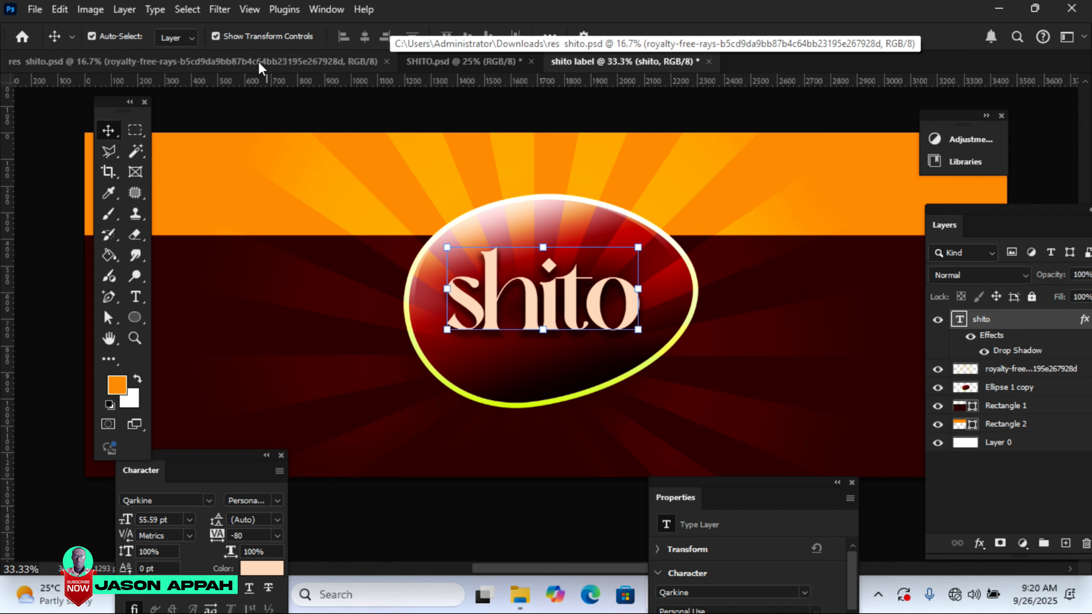
# Copy the chili pepper and ginger images from res shito.psd into the label and place them over the badge's lower part
pyautogui.click(259, 66)
pyautogui.click(823, 161)
pyautogui.moveTo(651, 208); pyautogui.dragTo(497, 364)
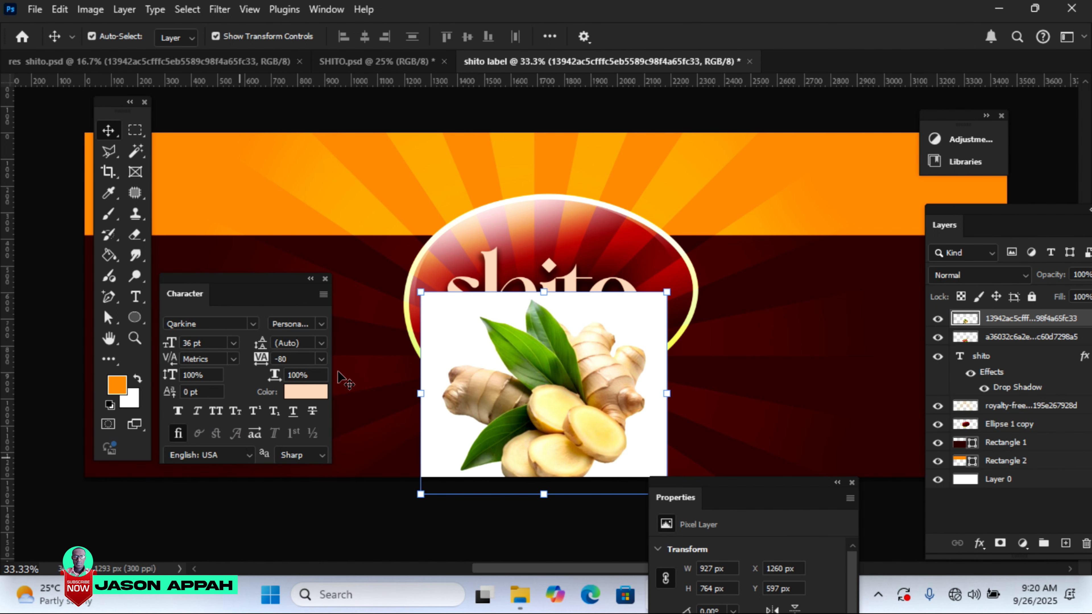
# Remove the white background around the ginger image using the Magic Wand at tolerance 32
pyautogui.moveTo(736, 499); pyautogui.dragTo(774, 282)
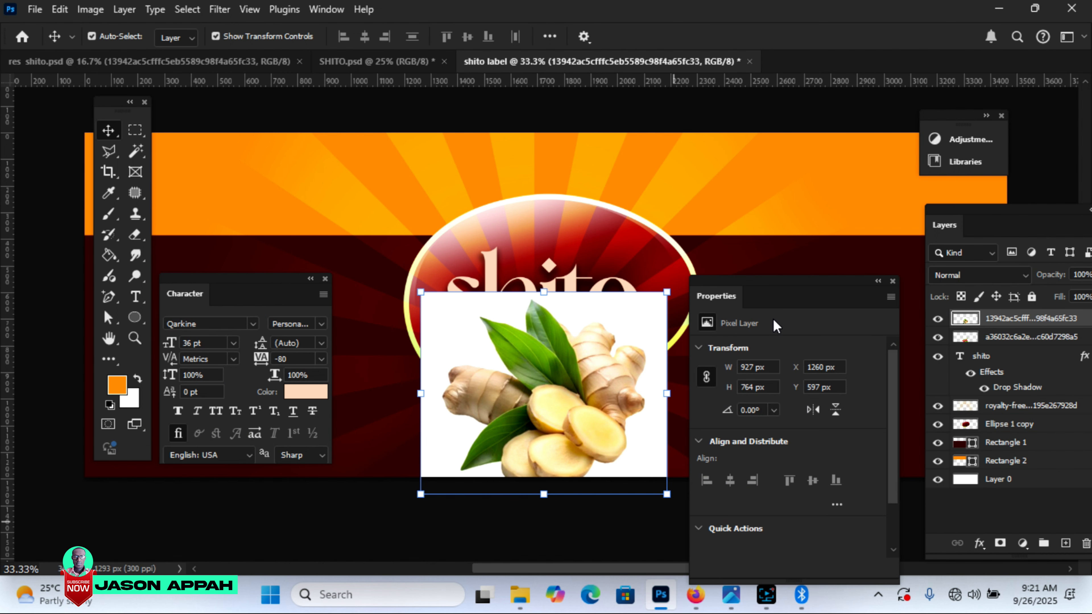
pyautogui.click(132, 154)
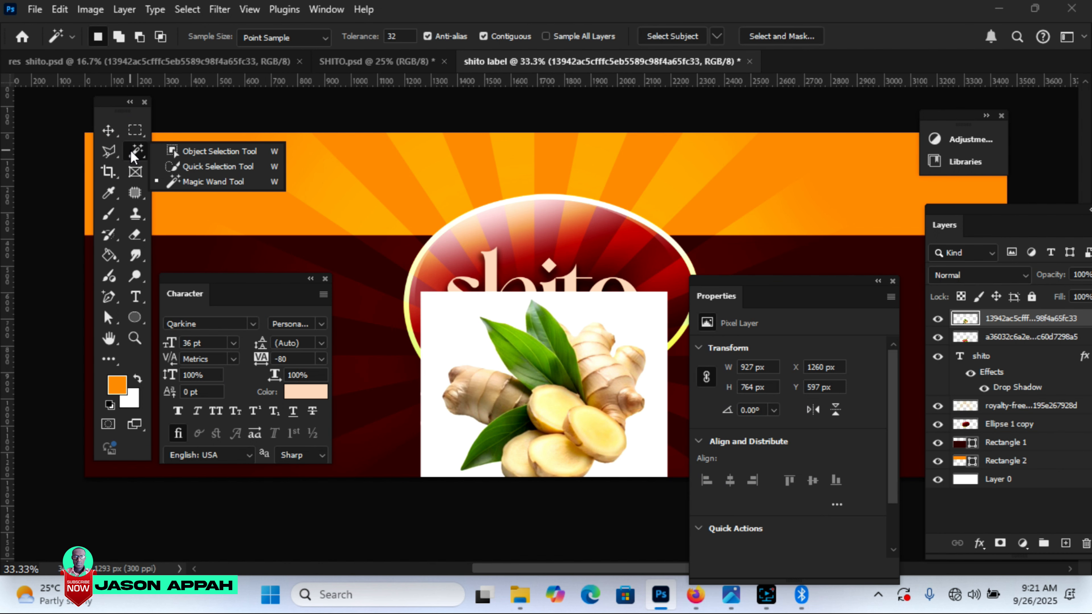
pyautogui.click(204, 182)
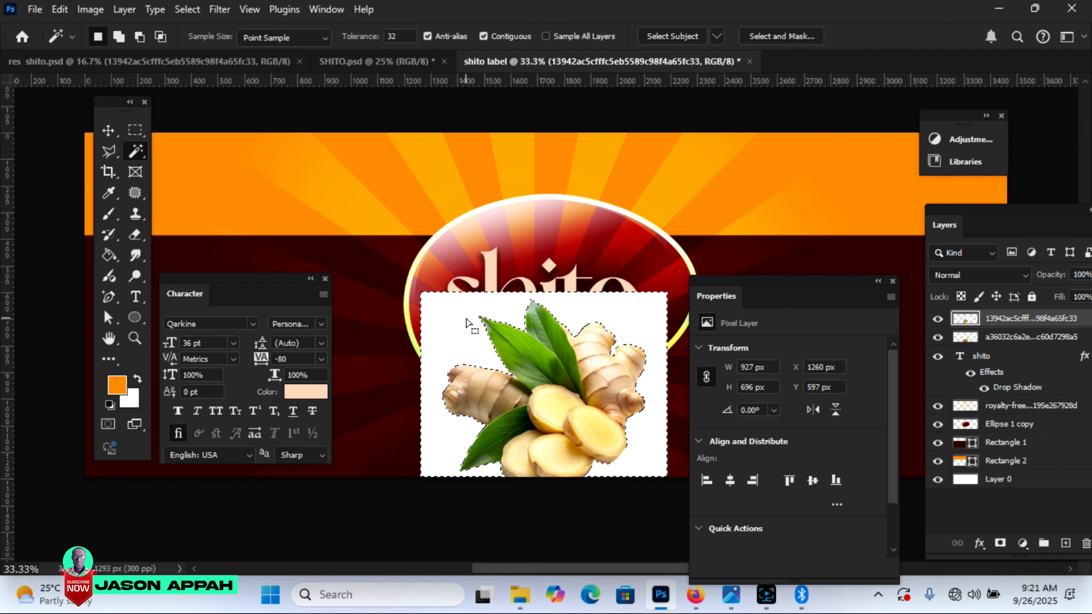
pyautogui.press('Delete')
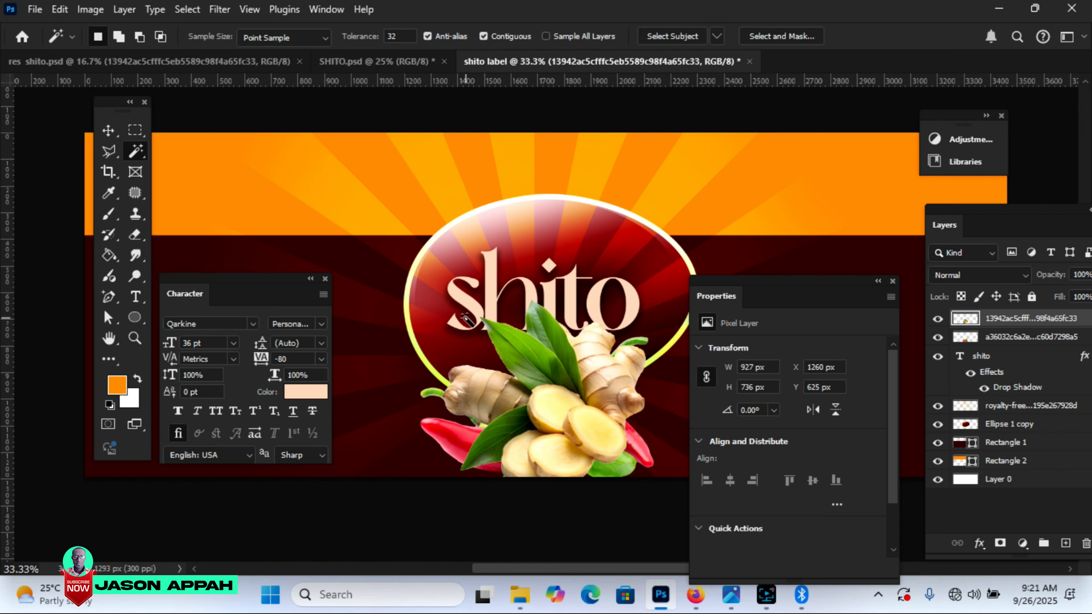
# Scale the ginger image down to about 64% and stack its layer beneath the chili peppers
pyautogui.click(107, 130)
pyautogui.hotkey('ctrl', 't')
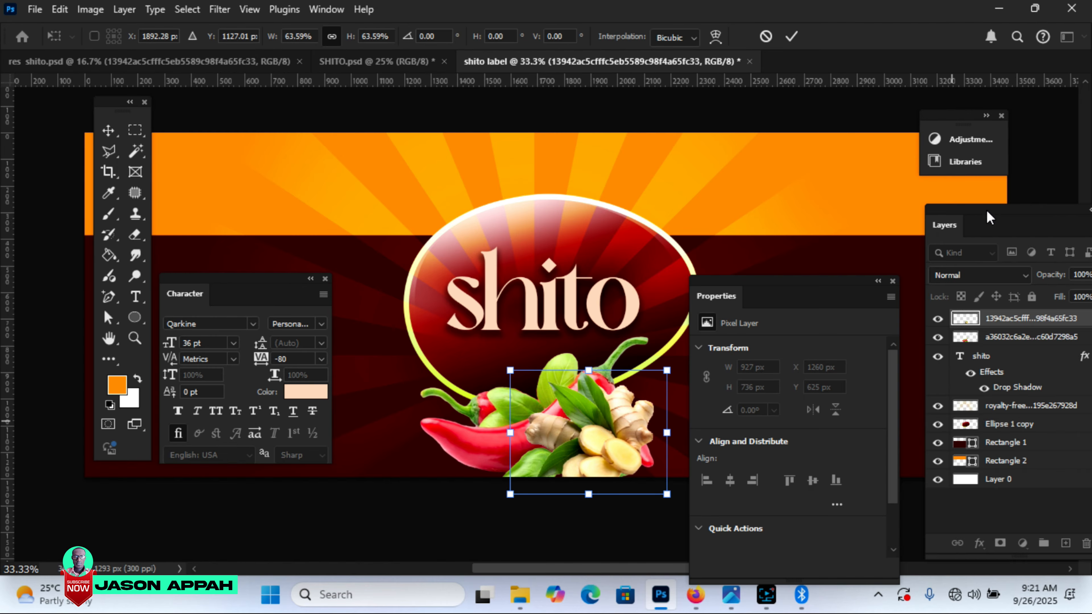
pyautogui.moveTo(987, 217); pyautogui.dragTo(963, 214)
pyautogui.moveTo(976, 316); pyautogui.dragTo(989, 347)
# Copy the shrimp image from res shito.psd onto the badge's lower right behind the chili peppers and enlarge it slightly
pyautogui.hotkey('ctrl', 'Tab')
pyautogui.moveTo(674, 155); pyautogui.dragTo(662, 428)
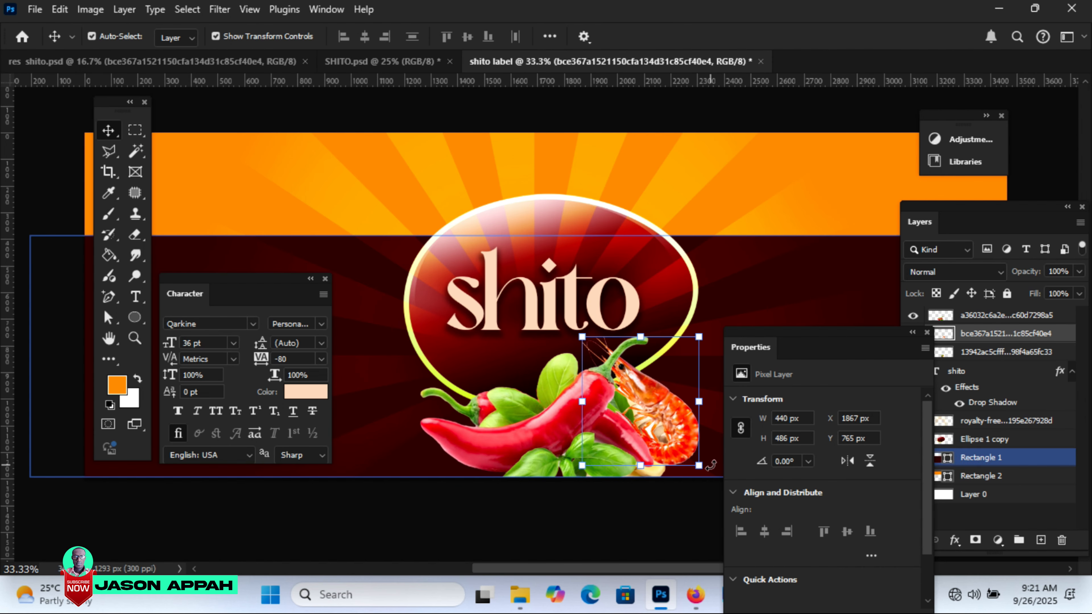
pyautogui.hotkey('ctrl', 't')
pyautogui.moveTo(698, 465); pyautogui.dragTo(710, 489)
pyautogui.press('Return')
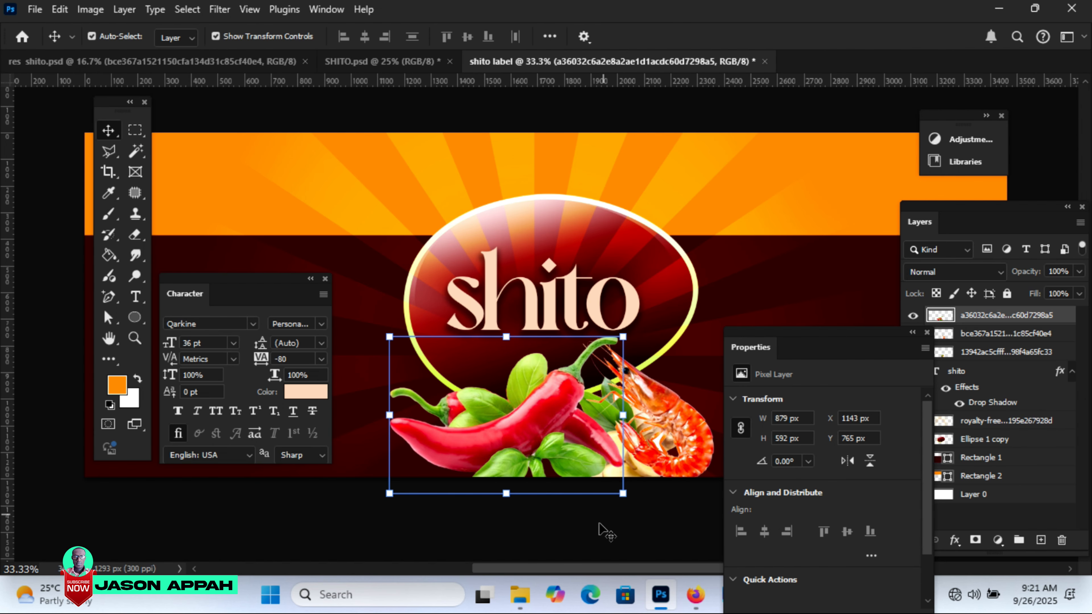
# Place the ginger between the chili peppers and the shrimp, with its layer in front of the shrimp
pyautogui.click(597, 529)
pyautogui.click(630, 467)
pyautogui.moveTo(1021, 352); pyautogui.dragTo(991, 325)
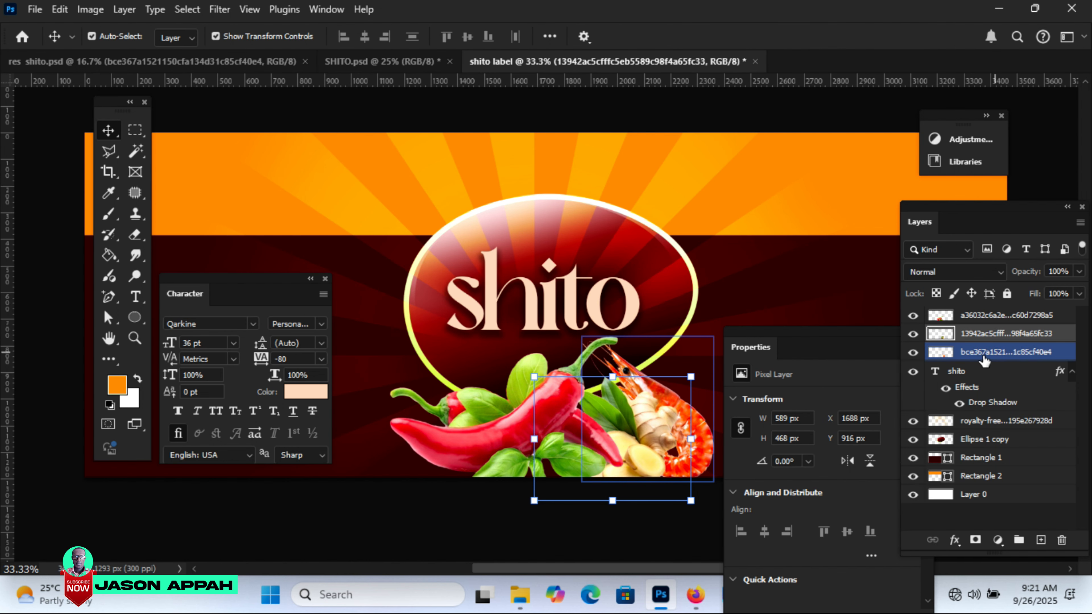
pyautogui.click(520, 110)
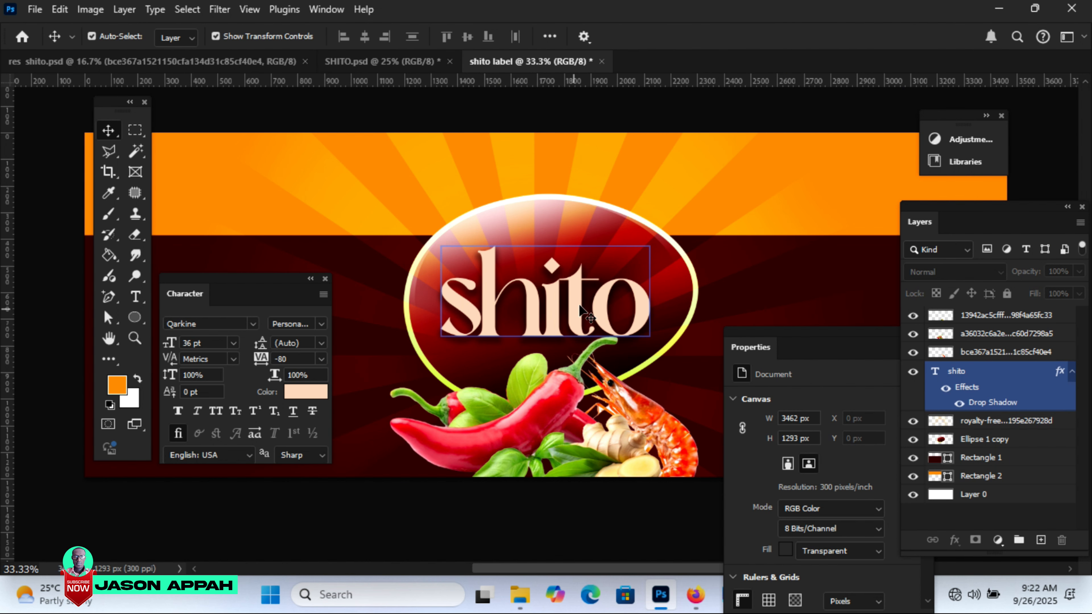
# Duplicate the "shito" text, shrink the copy to 25.5 pt and place it above the original inside the badge
pyautogui.moveTo(576, 304); pyautogui.dragTo(587, 206)
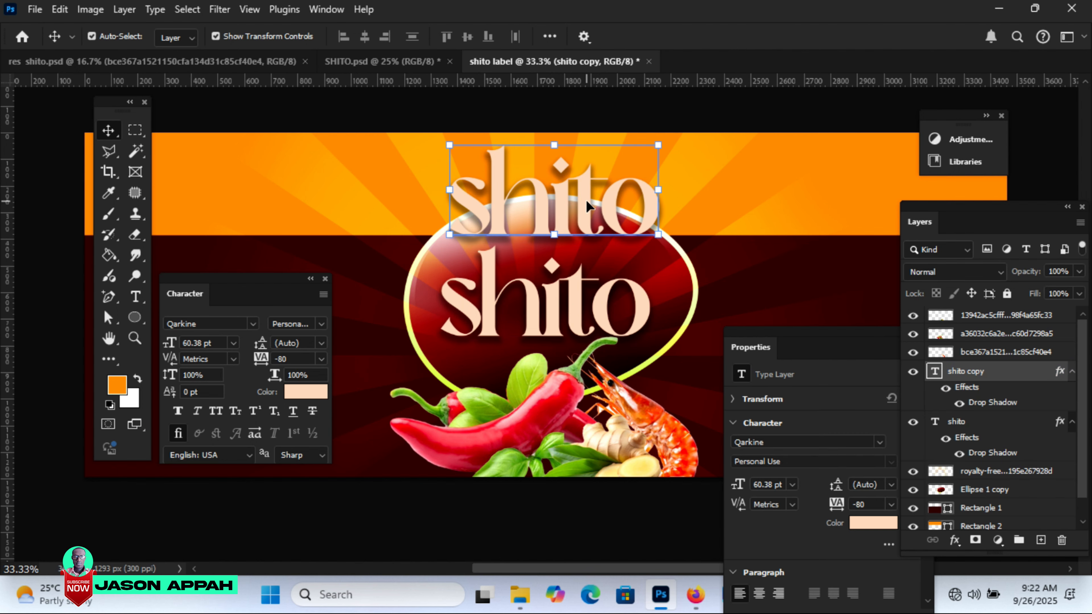
pyautogui.moveTo(658, 145); pyautogui.dragTo(567, 215)
pyautogui.moveTo(449, 214); pyautogui.dragTo(479, 239)
pyautogui.moveTo(543, 251); pyautogui.dragTo(572, 224)
pyautogui.press('Return')
# Replace the wording of the small duplicated text with "special"
pyautogui.press('t')
pyautogui.moveTo(518, 237); pyautogui.dragTo(593, 237)
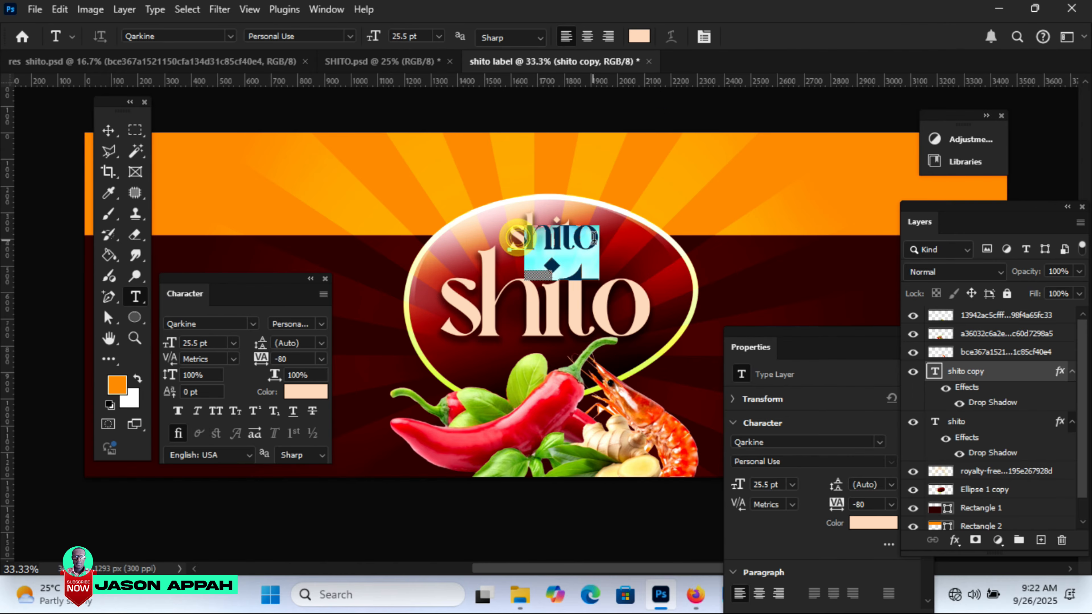
pyautogui.write('p')
pyautogui.hotkey('ctrl', 'Return')
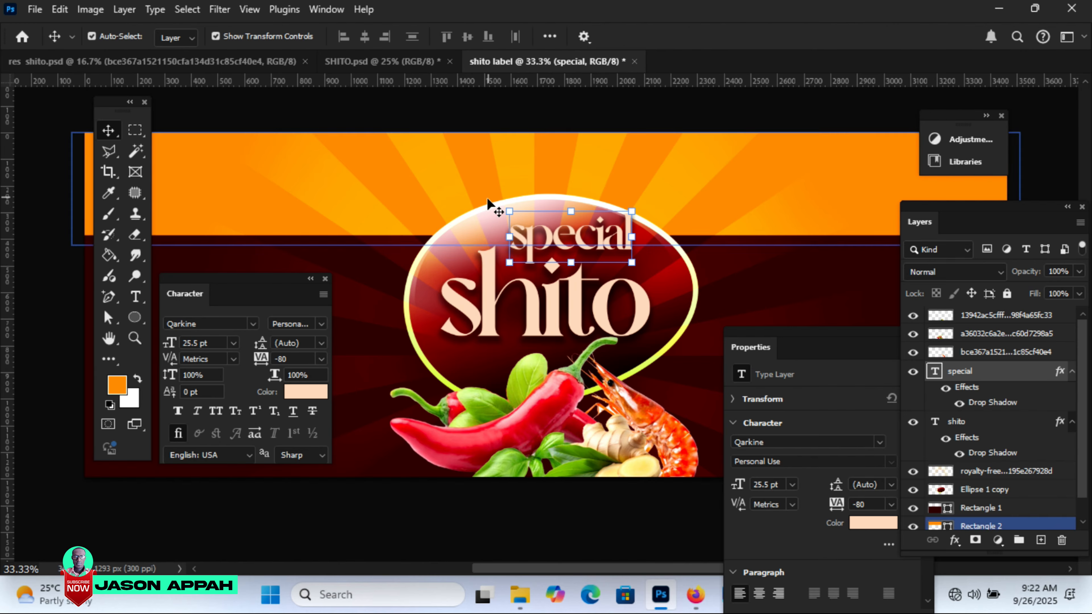
# Shrink the "special" text to 15.2 pt just above "shito" and colour it white
pyautogui.hotkey('ctrl', 't')
pyautogui.moveTo(633, 202); pyautogui.dragTo(592, 218)
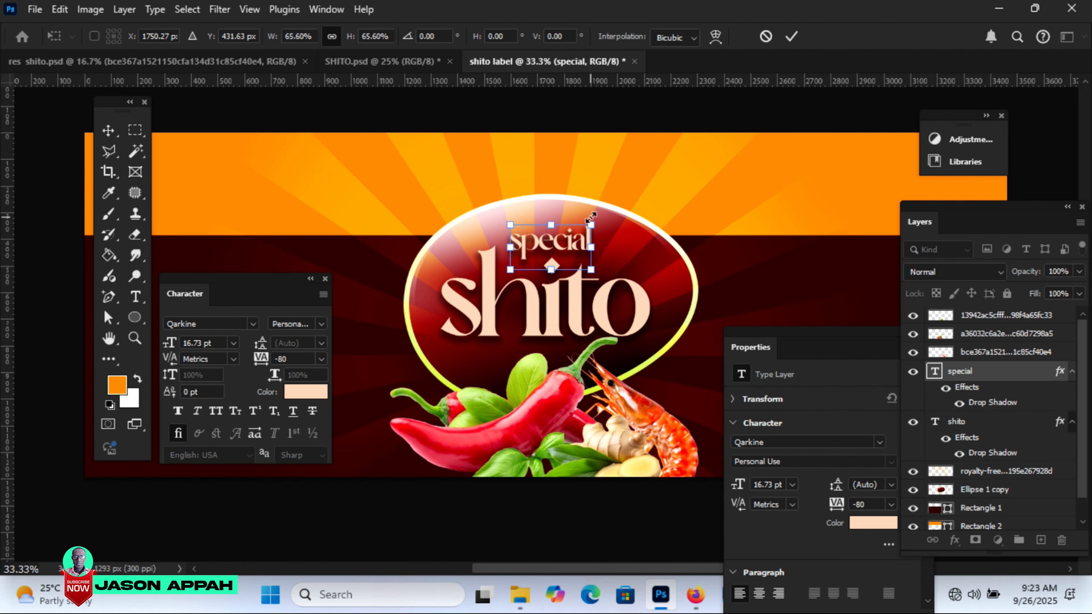
pyautogui.click(792, 36)
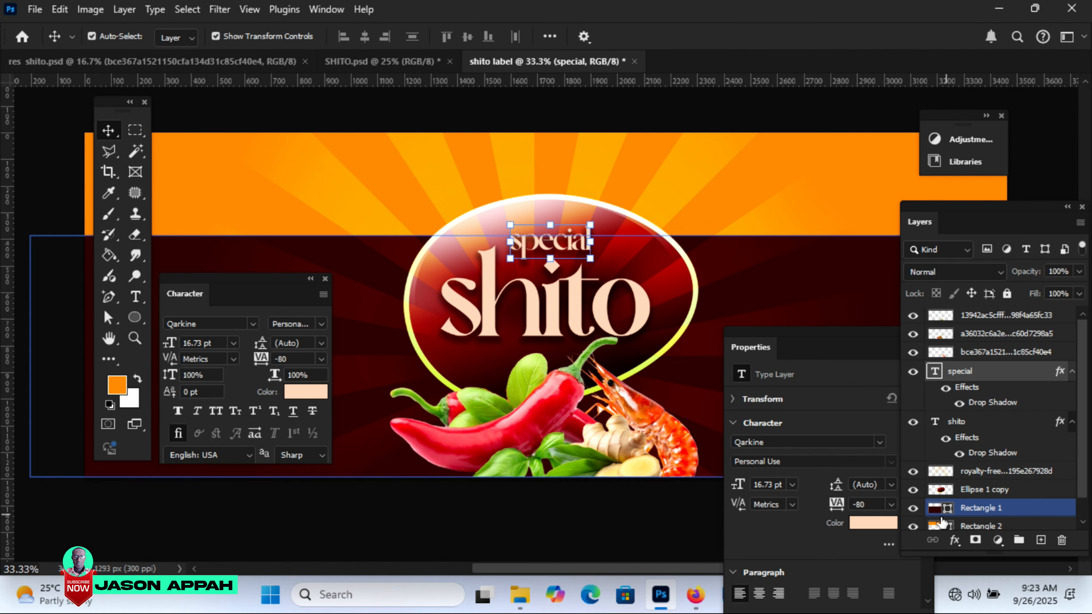
pyautogui.click(572, 245)
pyautogui.hotkey('ctrl', 't')
pyautogui.moveTo(591, 225); pyautogui.dragTo(585, 224)
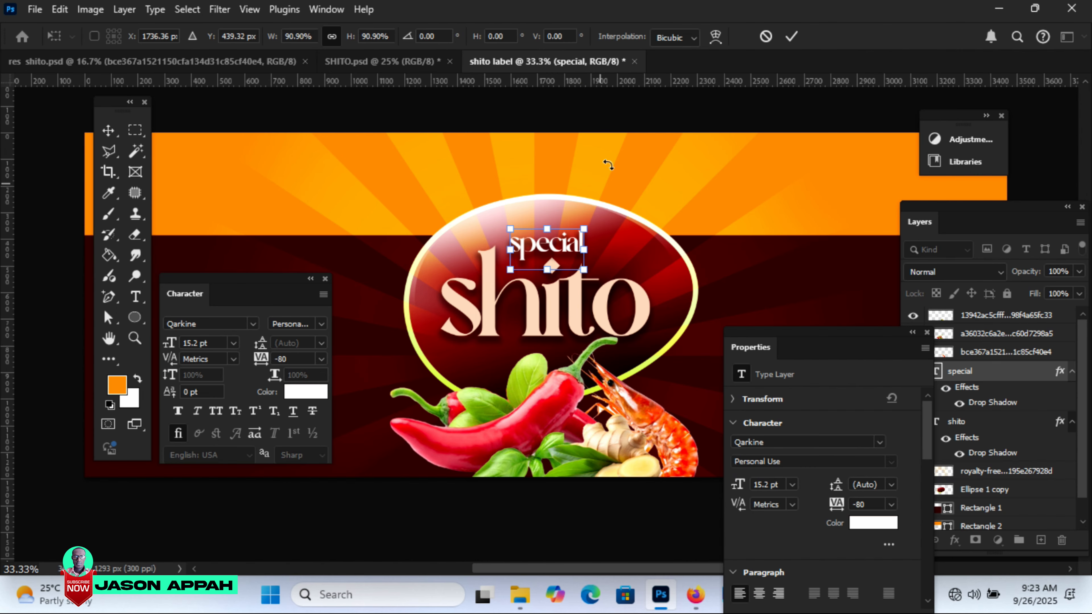
pyautogui.click(792, 35)
# Copy the green leafy oval from res shito.psd onto the badge's upper edge and scale it to about 85%
pyautogui.click(251, 62)
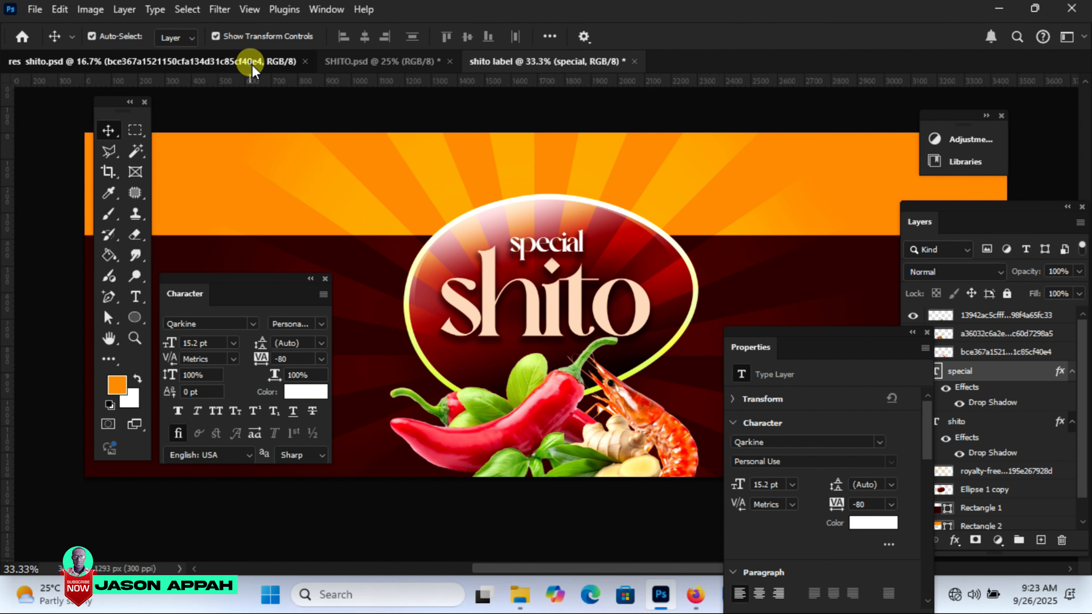
pyautogui.moveTo(502, 181); pyautogui.dragTo(532, 69)
pyautogui.moveTo(540, 222); pyautogui.dragTo(554, 191)
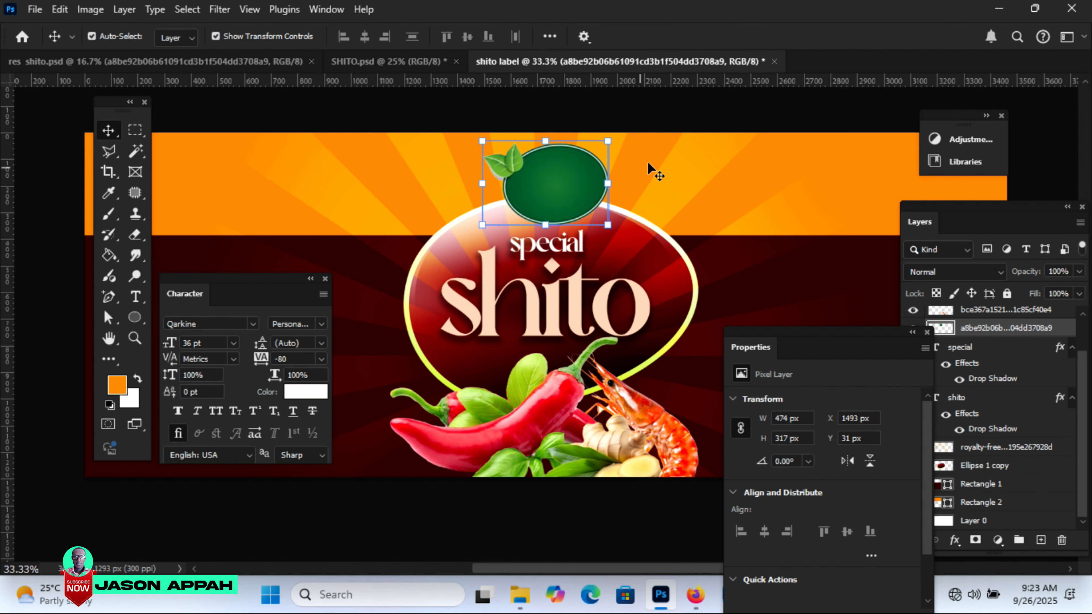
pyautogui.moveTo(610, 139); pyautogui.dragTo(589, 153)
pyautogui.moveTo(478, 147); pyautogui.dragTo(486, 152)
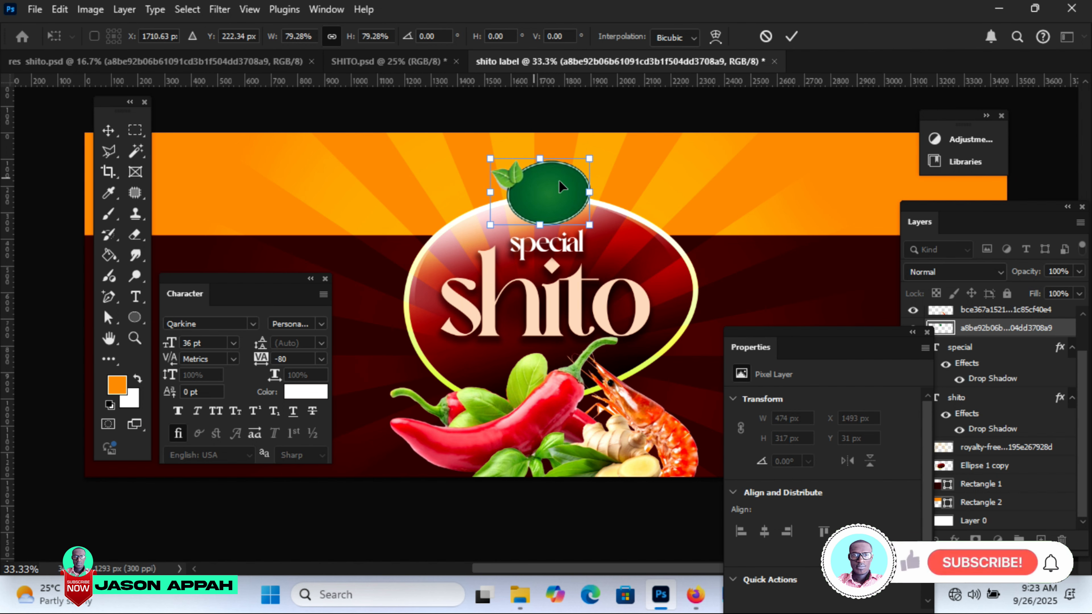
pyautogui.moveTo(589, 159); pyautogui.dragTo(598, 154)
pyautogui.click(791, 36)
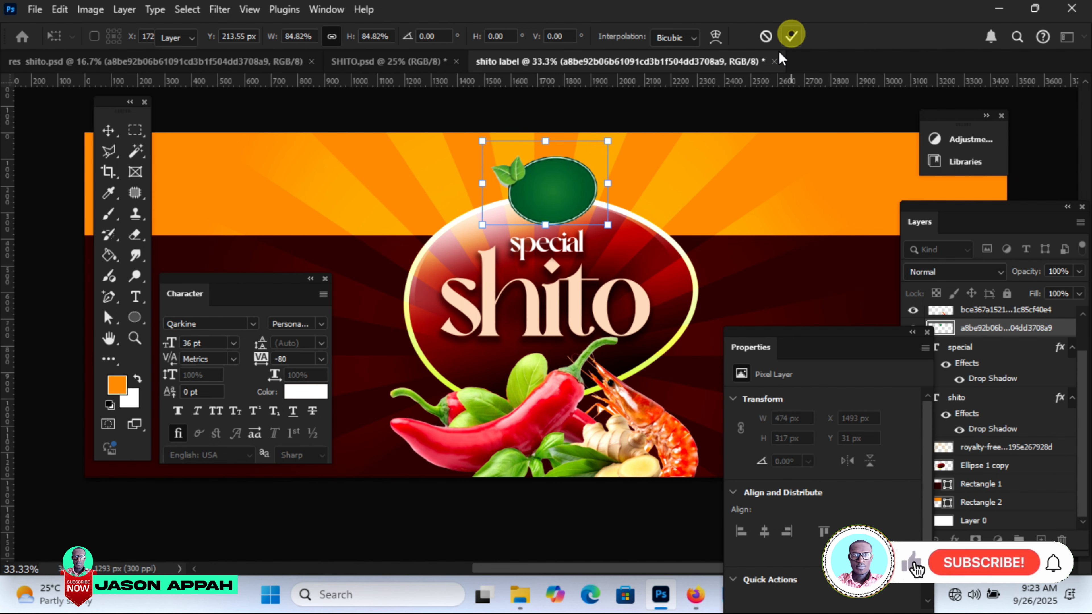
# Add the text "JA" in white 36 pt Qarkine and centre it on the green oval
pyautogui.click(135, 296)
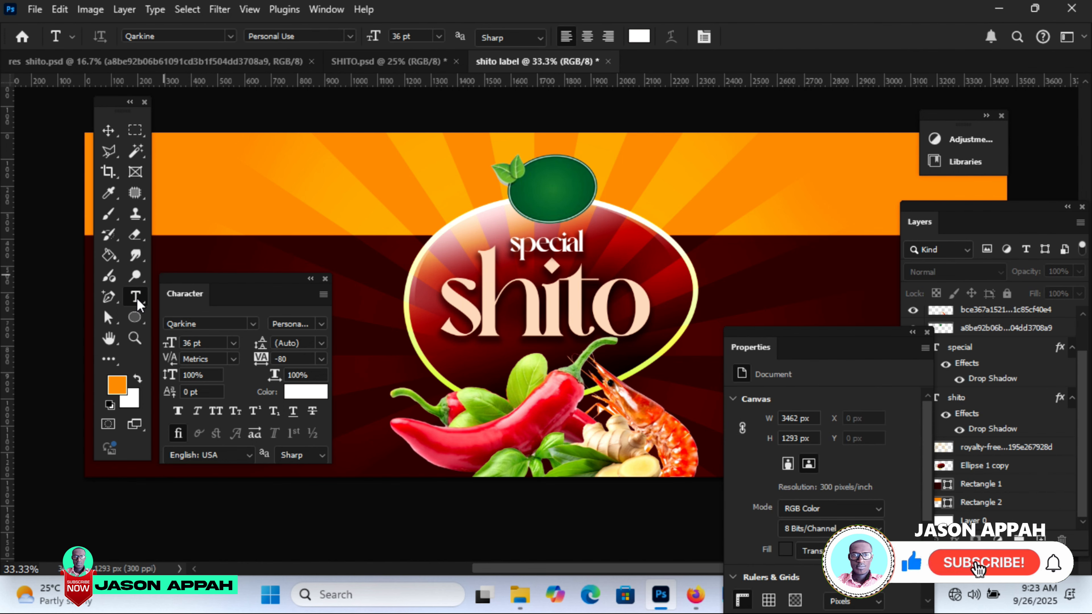
pyautogui.click(364, 186)
pyautogui.write('JA')
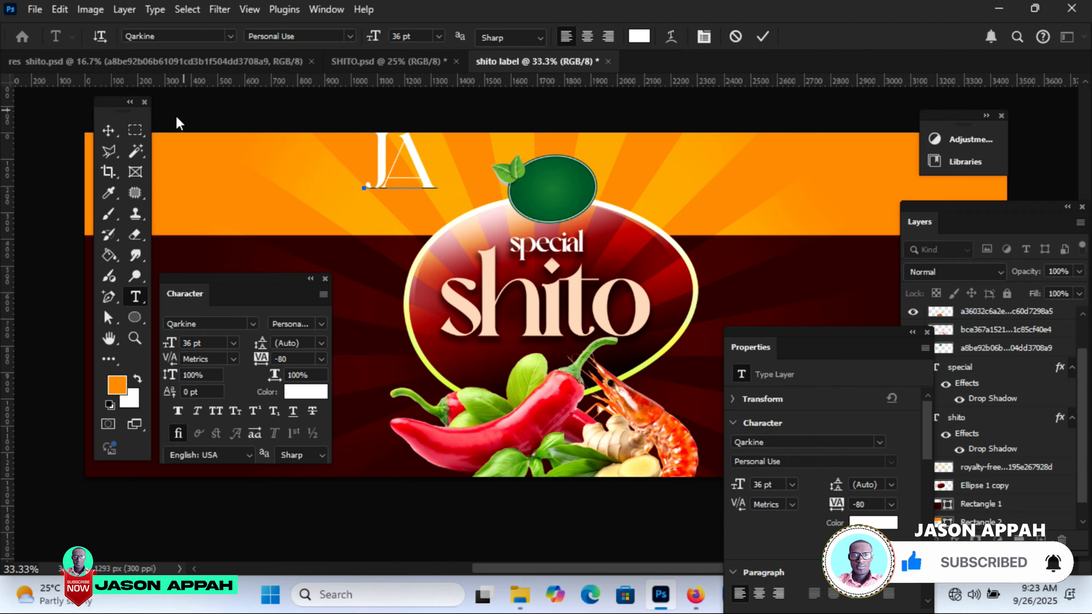
pyautogui.click(108, 130)
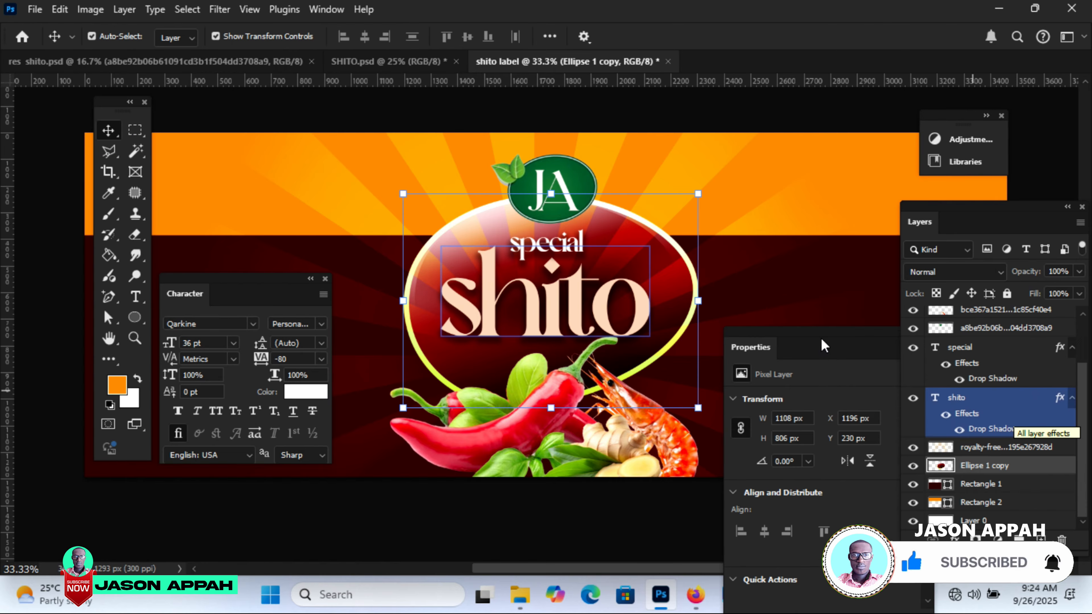
# Add an Outer Glow effect to the egg-shaped badge's Ellipse 1 copy layer
pyautogui.click(675, 276)
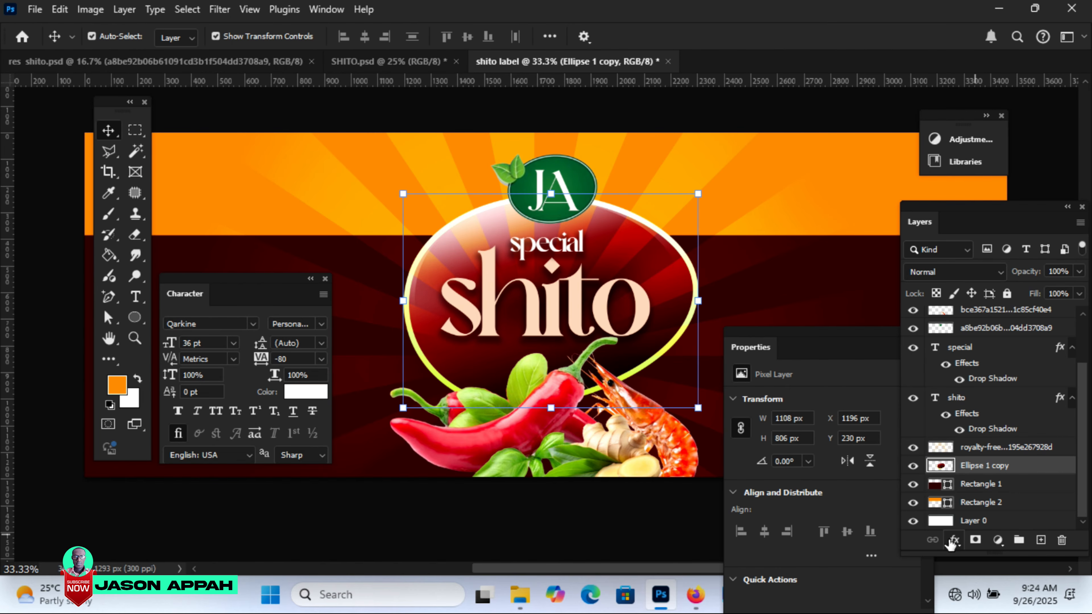
pyautogui.click(954, 540)
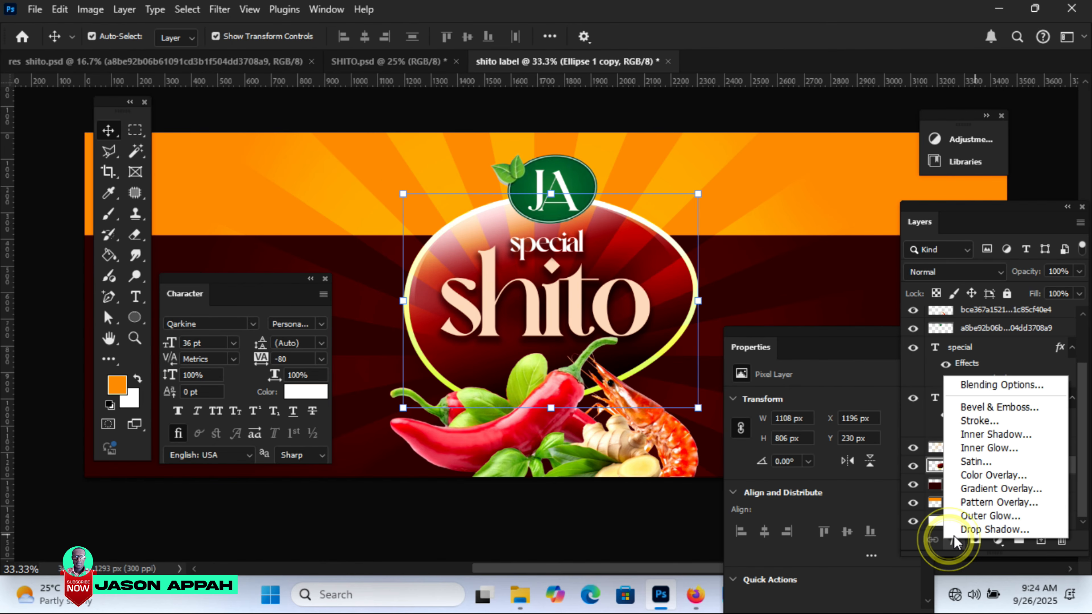
pyautogui.click(984, 521)
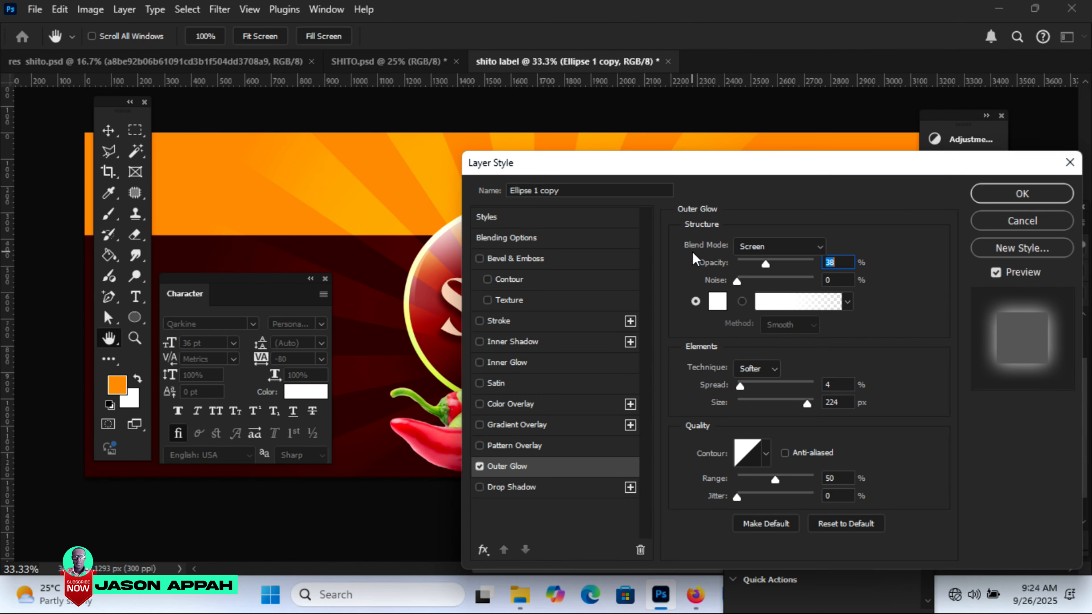
pyautogui.moveTo(585, 171); pyautogui.dragTo(791, 131)
pyautogui.moveTo(927, 125); pyautogui.dragTo(906, 137)
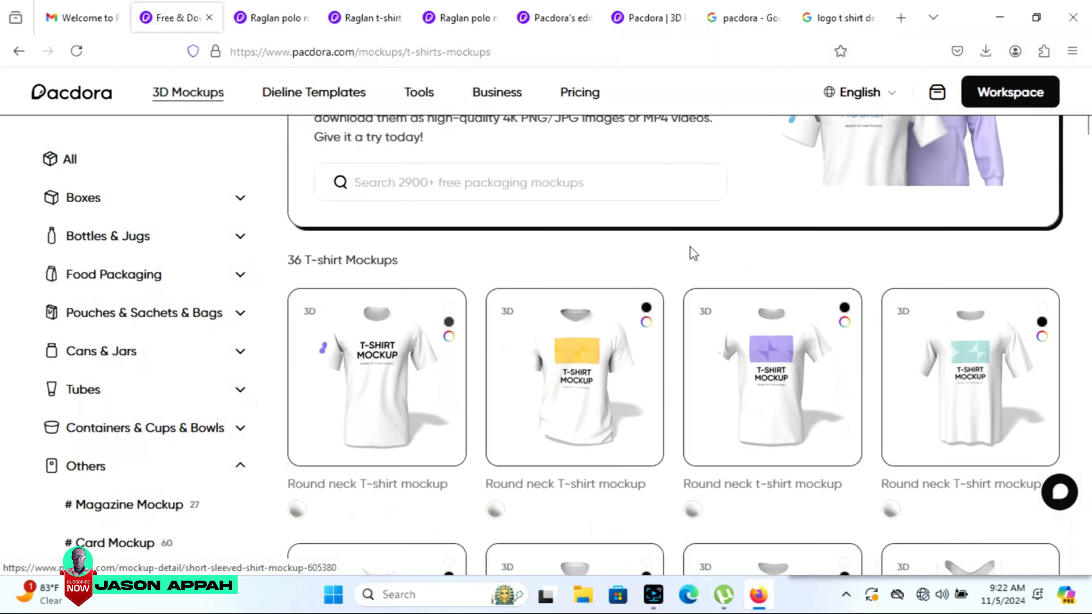
pyautogui.scroll(-15, 693, 253)
pyautogui.scroll(-4, 696, 296)
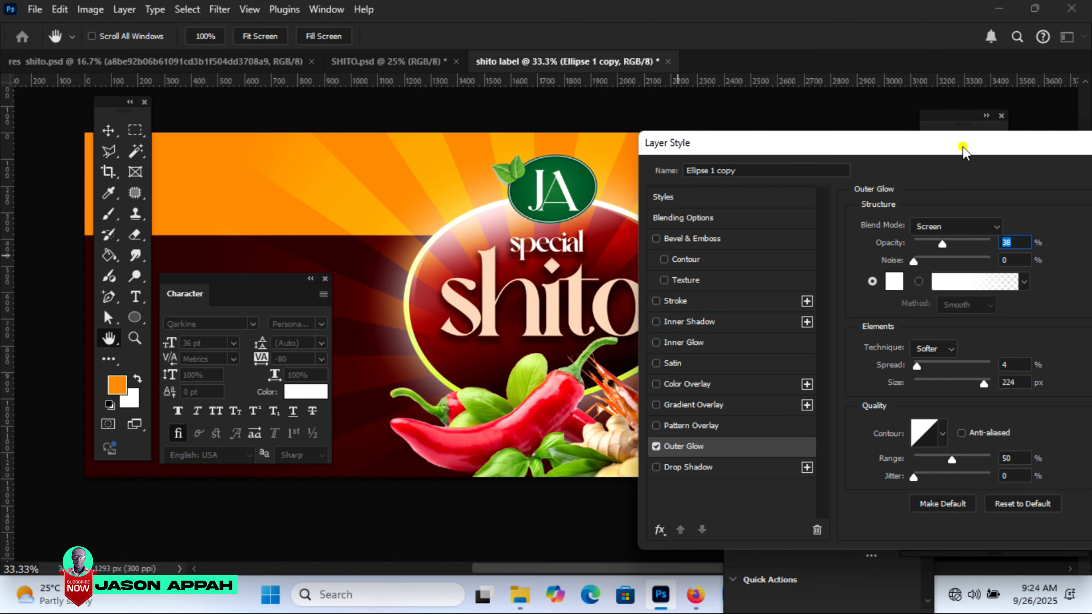
# Set the badge's outer glow to 32% opacity and 11% spread, and apply the effect
pyautogui.moveTo(963, 151); pyautogui.dragTo(924, 147)
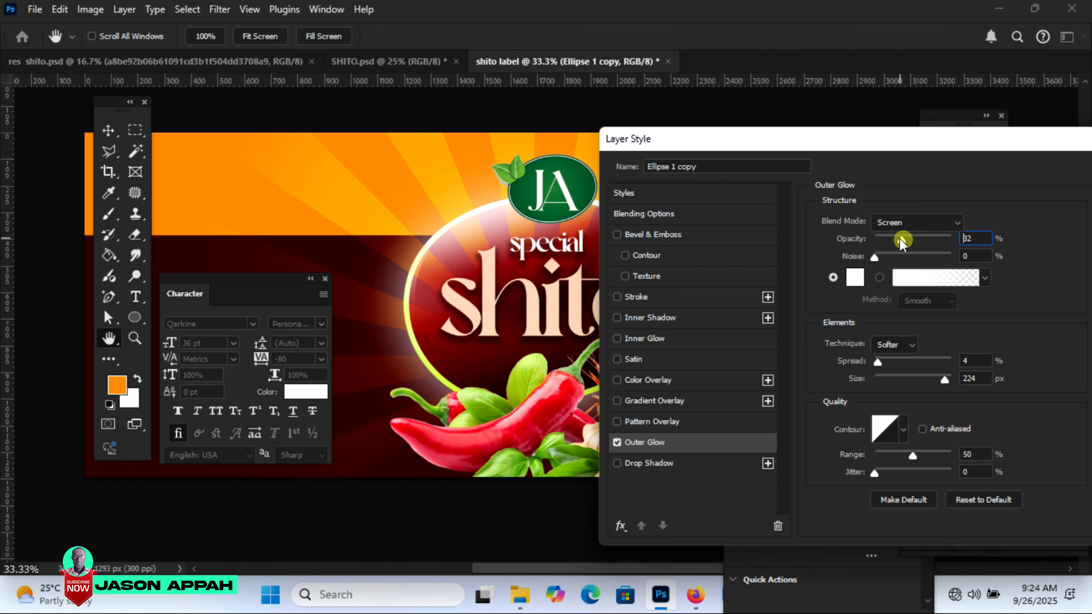
pyautogui.moveTo(879, 366); pyautogui.dragTo(888, 368)
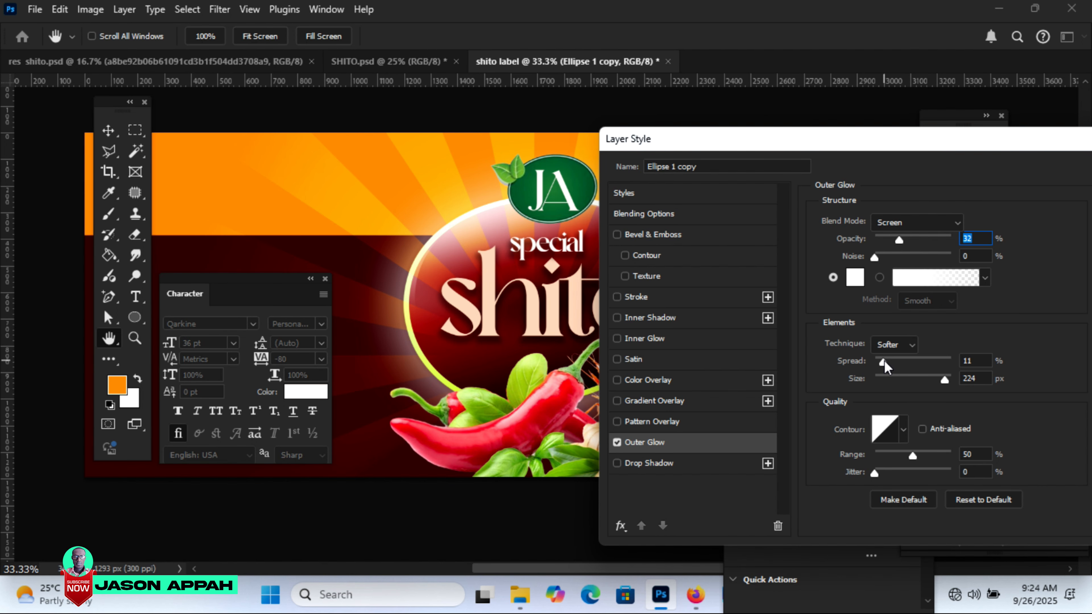
pyautogui.moveTo(950, 144); pyautogui.dragTo(553, 385)
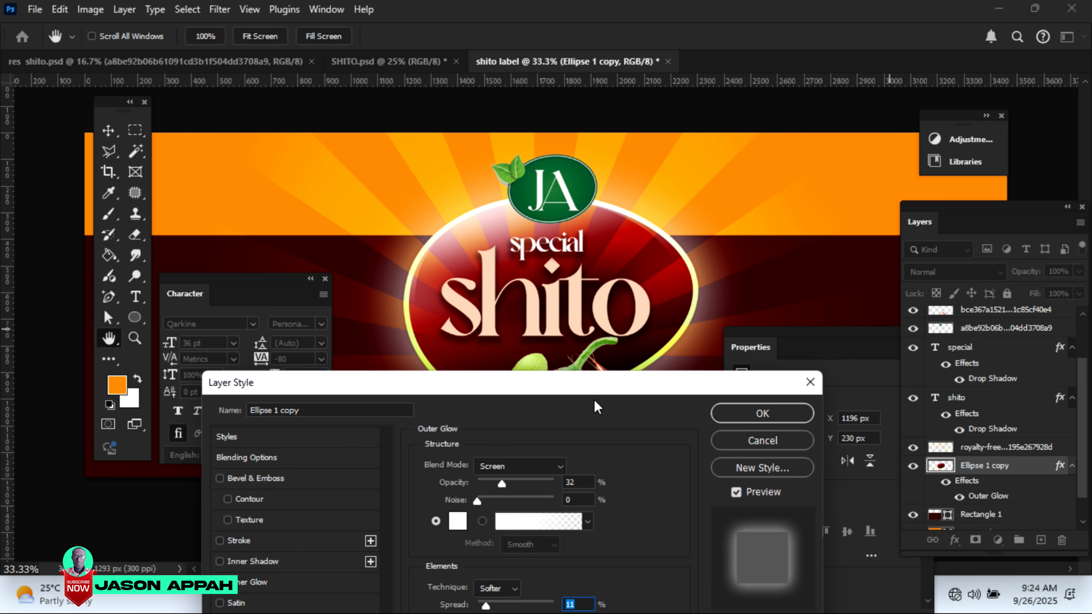
pyautogui.click(757, 415)
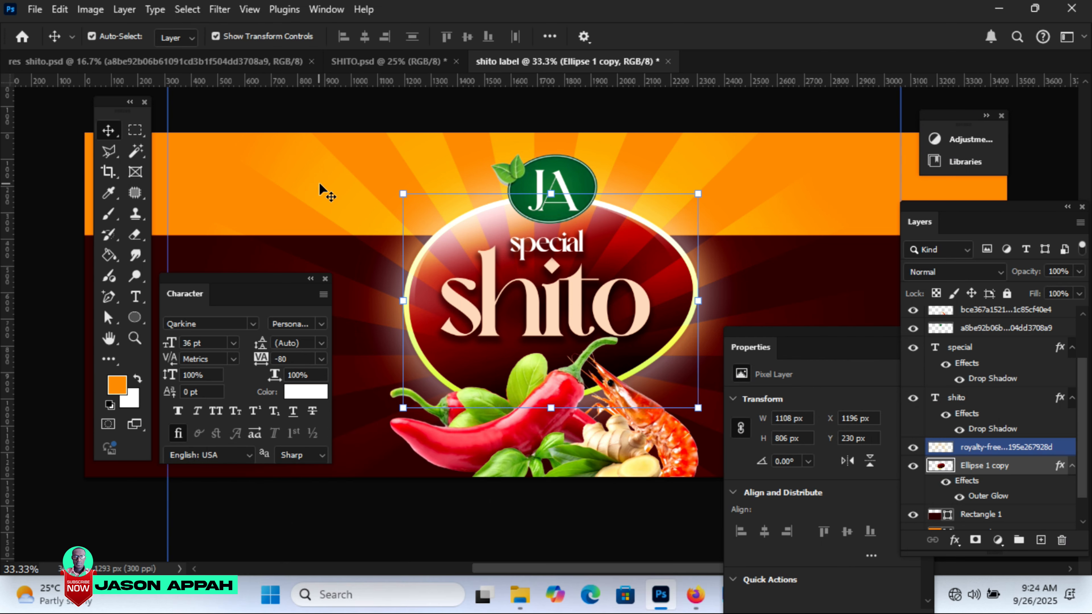
pyautogui.click(292, 101)
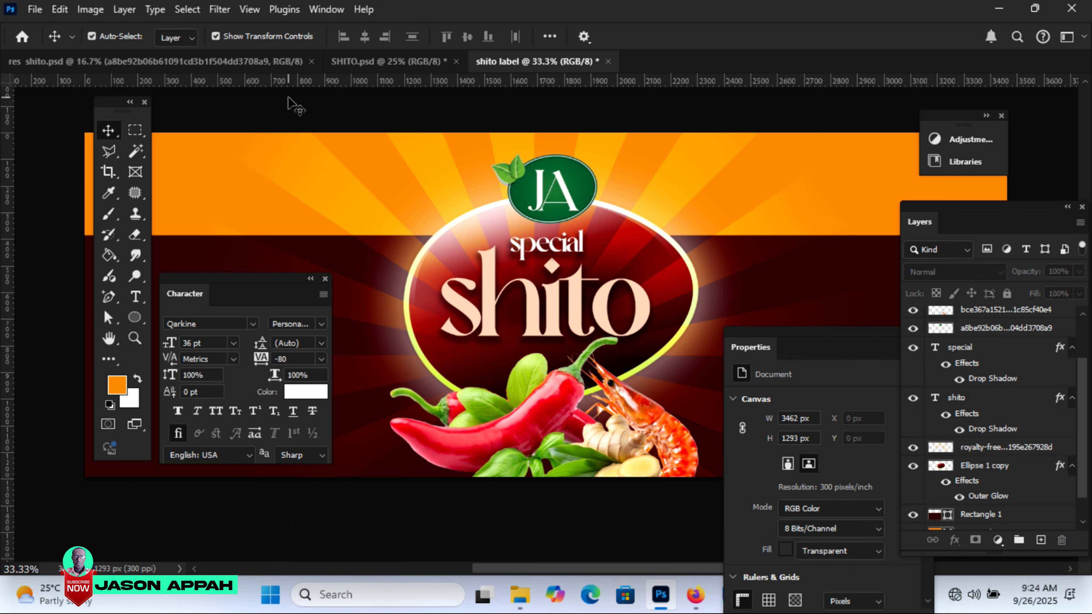
# Draw a rectangle about 332 by 398 px on the label's right side across both colour bands and fill it red
pyautogui.click(133, 339)
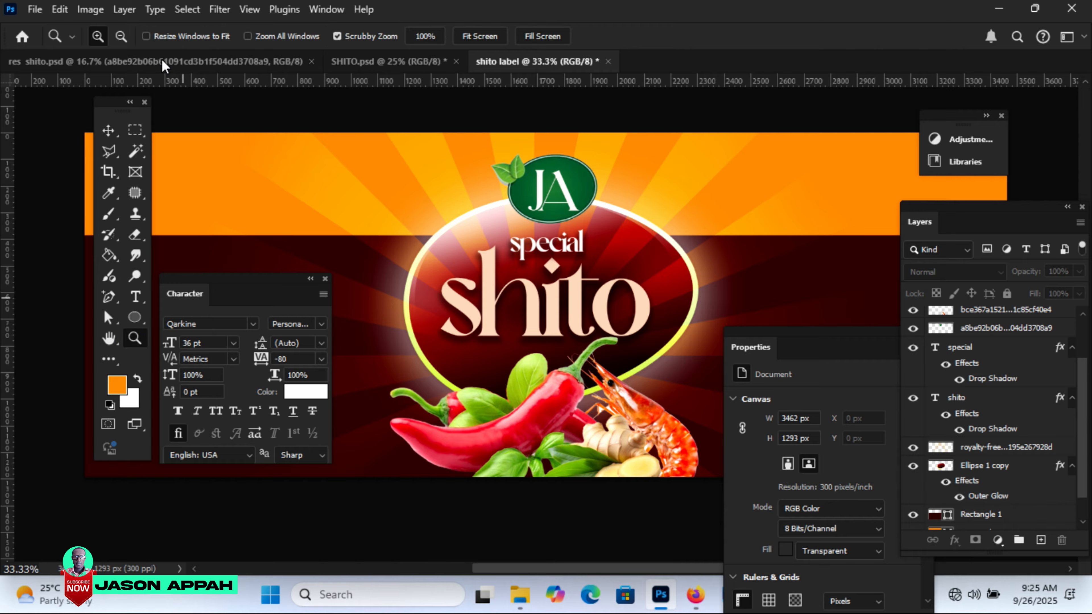
pyautogui.click(410, 297)
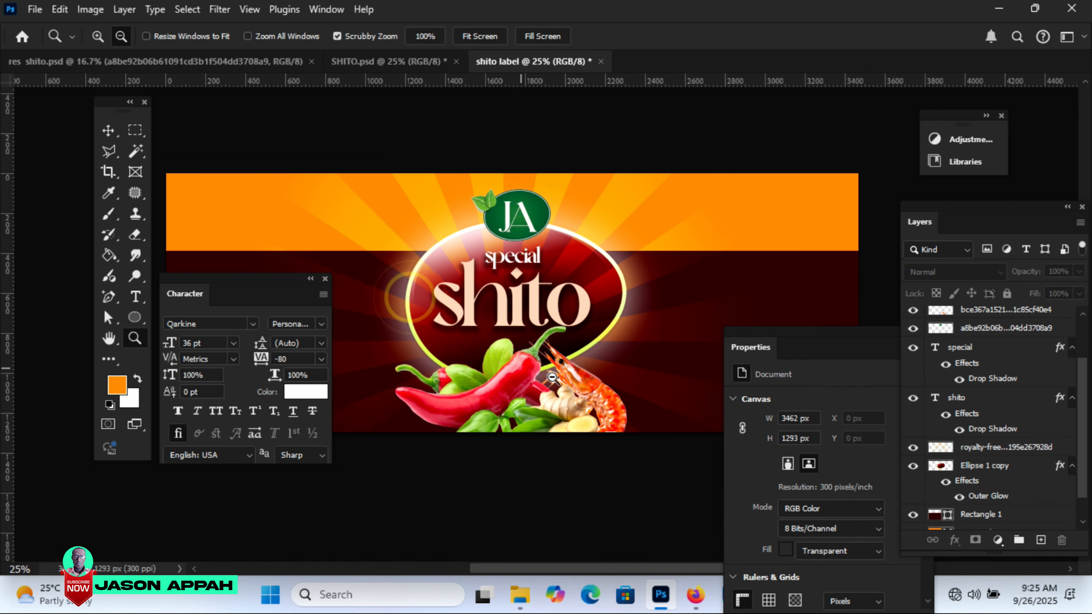
pyautogui.moveTo(249, 278); pyautogui.dragTo(150, 429)
pyautogui.click(70, 397)
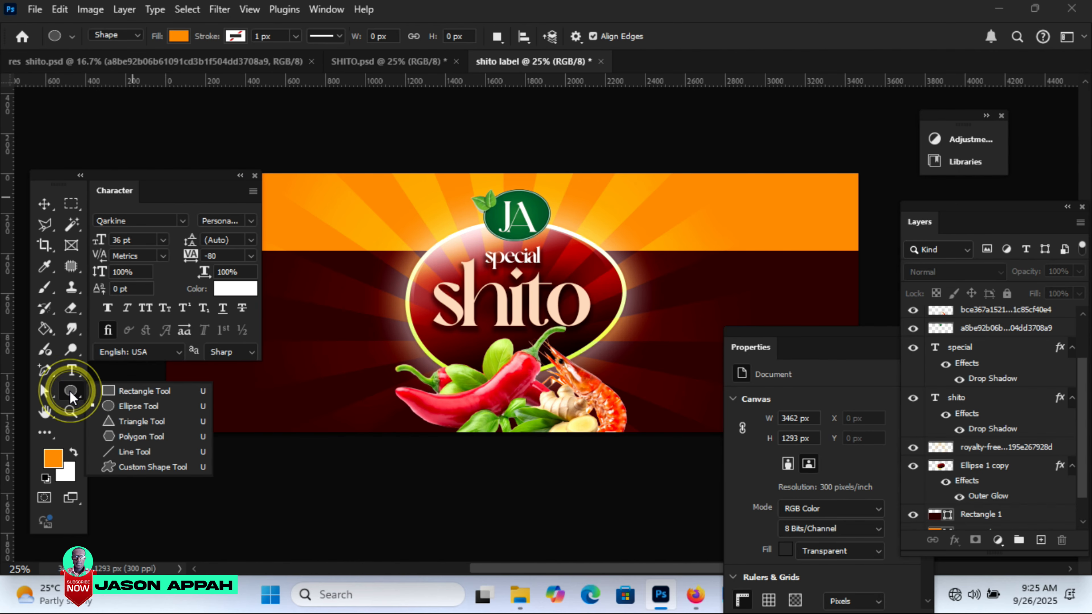
pyautogui.click(136, 392)
pyautogui.moveTo(745, 241); pyautogui.dragTo(810, 319)
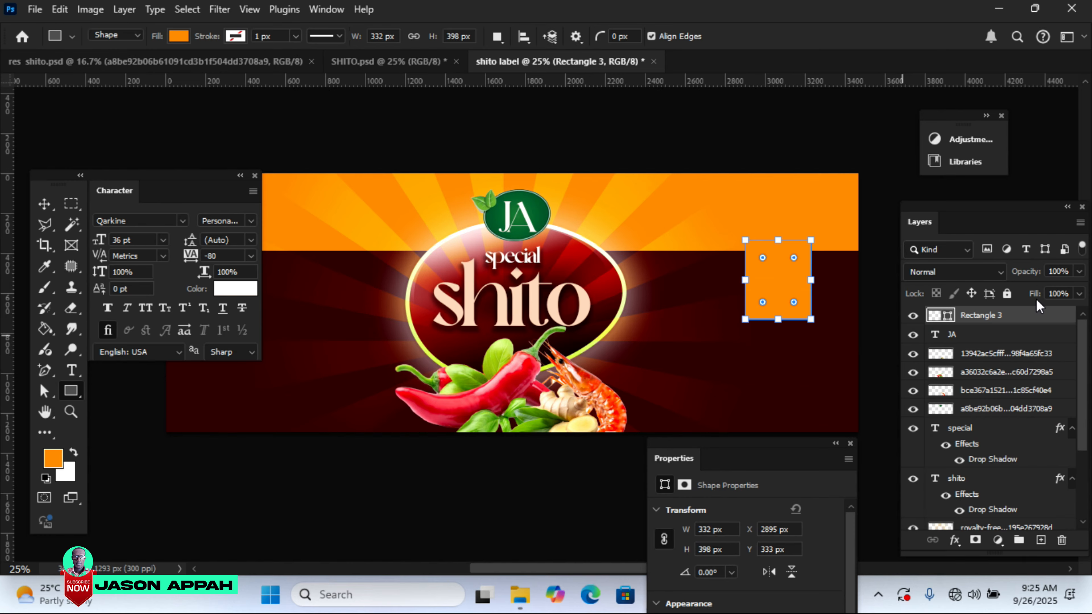
pyautogui.doubleClick(948, 316)
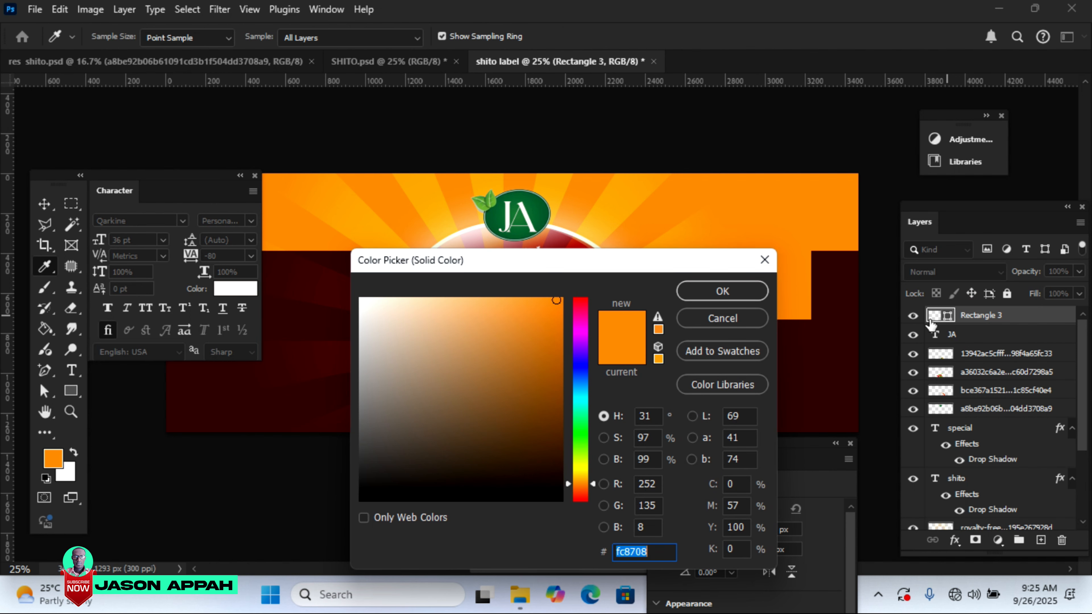
pyautogui.click(581, 308)
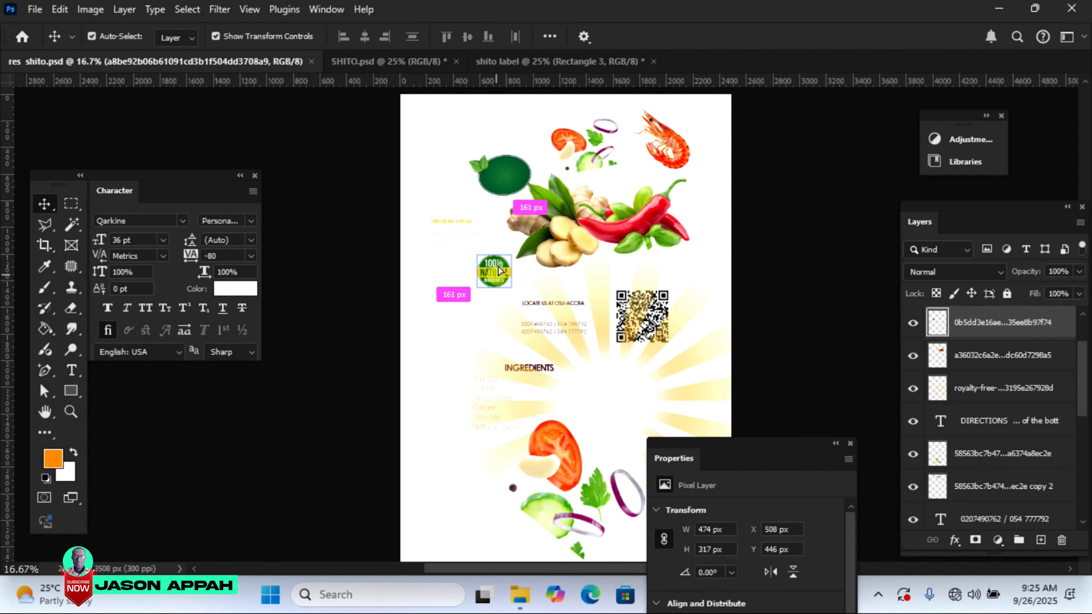
# Copy the "100% Natural Ingredients" seal from res shito.psd, scale it down slightly and place it on the egg-shaped badge's right edge
pyautogui.moveTo(563, 126); pyautogui.dragTo(680, 254)
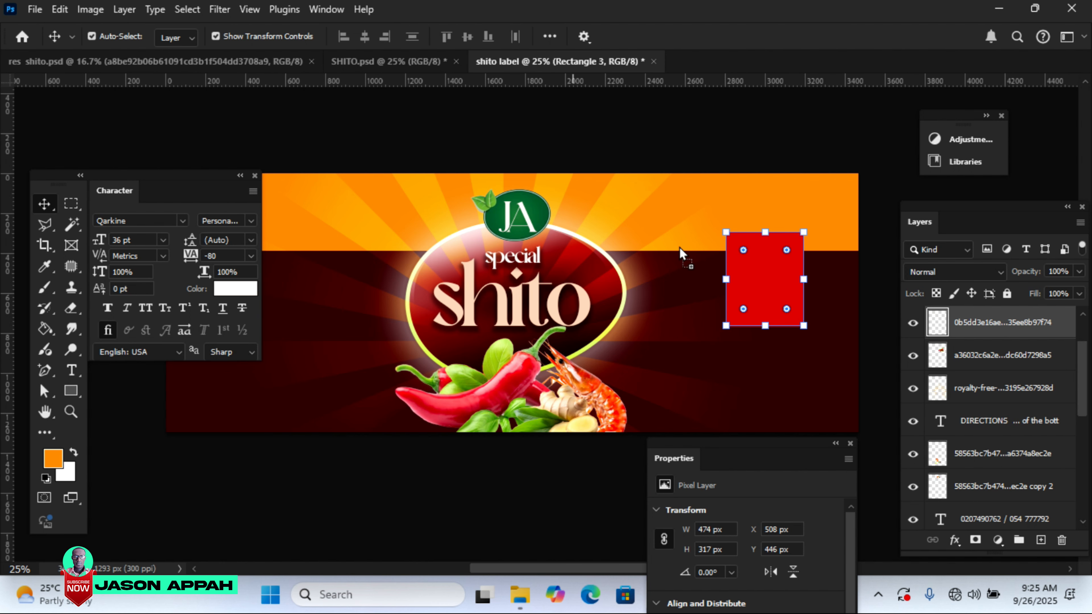
pyautogui.moveTo(626, 297); pyautogui.dragTo(624, 292)
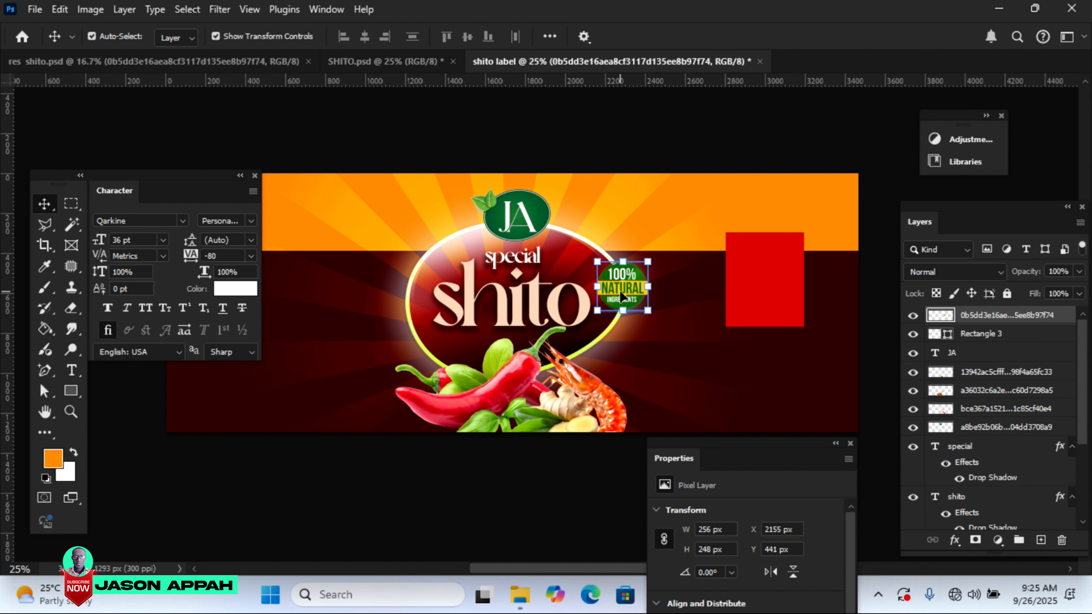
pyautogui.moveTo(632, 301); pyautogui.dragTo(624, 271)
pyautogui.press('Return')
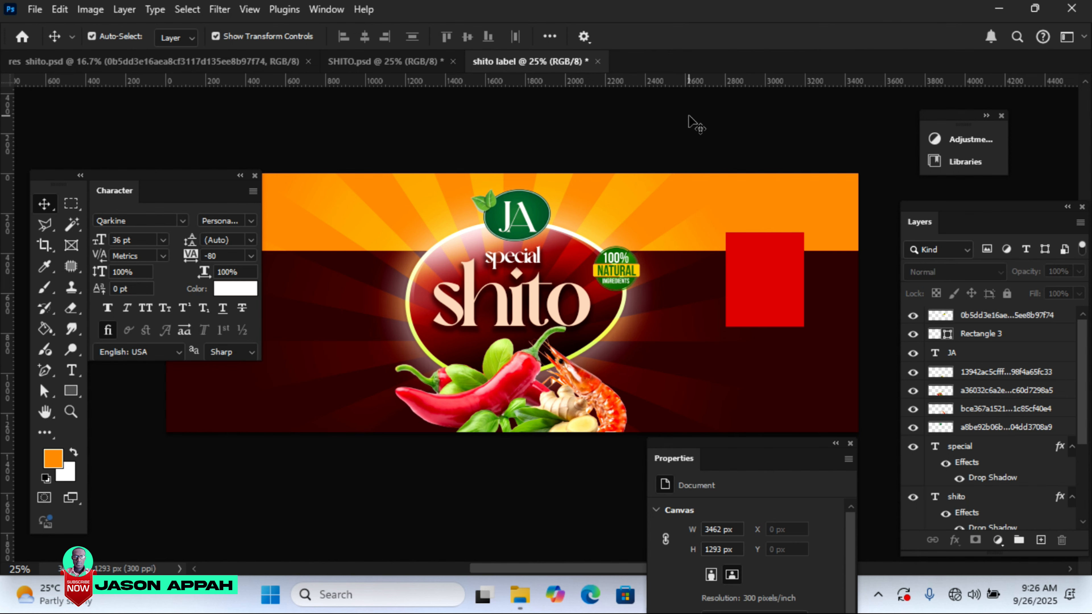
# Round the red panel's corners and cover its top with an orange rectangle about 467 by 124 px with 32 px corners
pyautogui.click(748, 251)
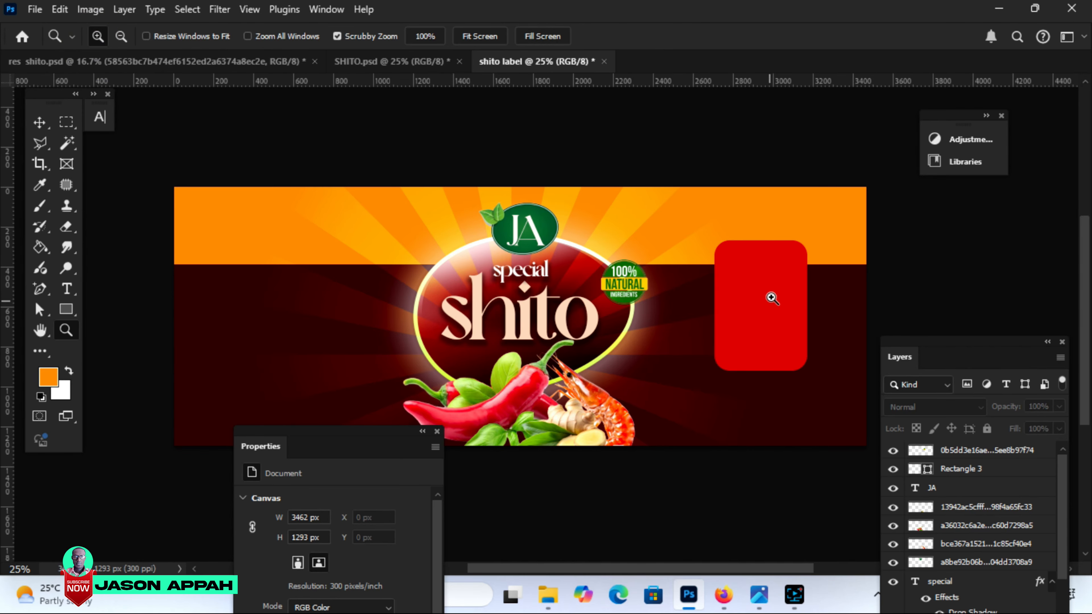
pyautogui.click(804, 280)
pyautogui.click(804, 281)
pyautogui.press('u')
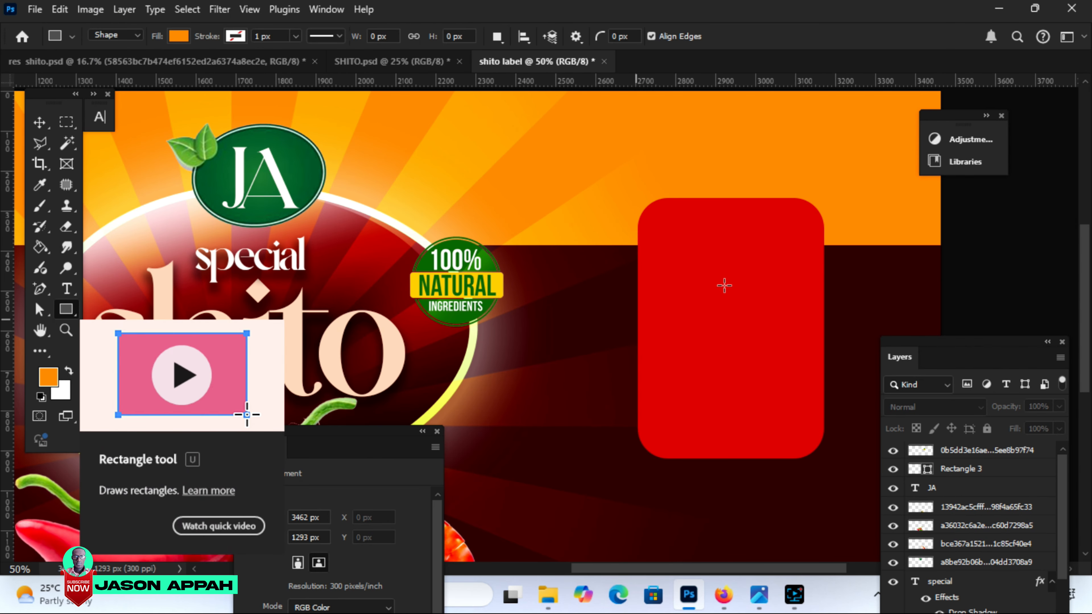
pyautogui.moveTo(640, 196); pyautogui.dragTo(823, 245)
pyautogui.moveTo(269, 352); pyautogui.dragTo(283, 352)
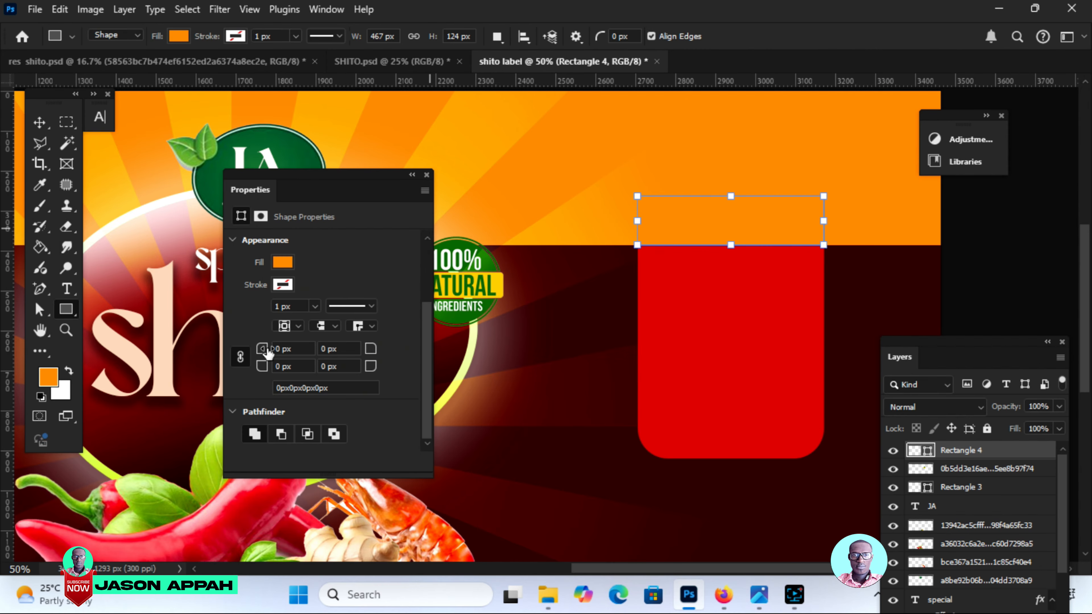
pyautogui.press('v')
# Add a Drop Shadow effect to the orange header rectangle on top of the red panel
pyautogui.moveTo(954, 345); pyautogui.dragTo(963, 205)
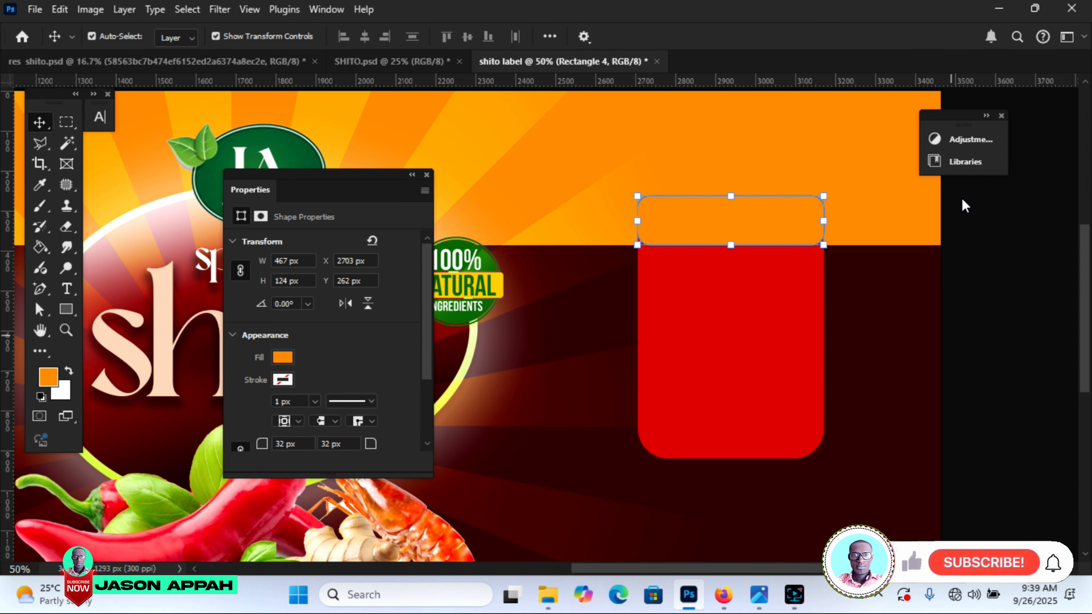
pyautogui.click(957, 195)
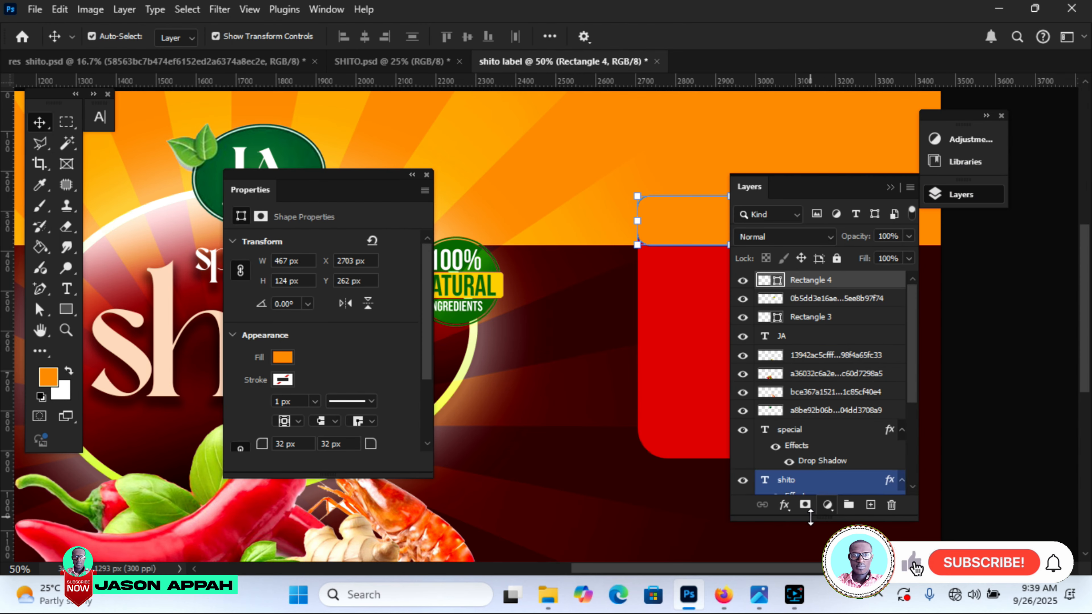
pyautogui.moveTo(806, 186); pyautogui.dragTo(936, 219)
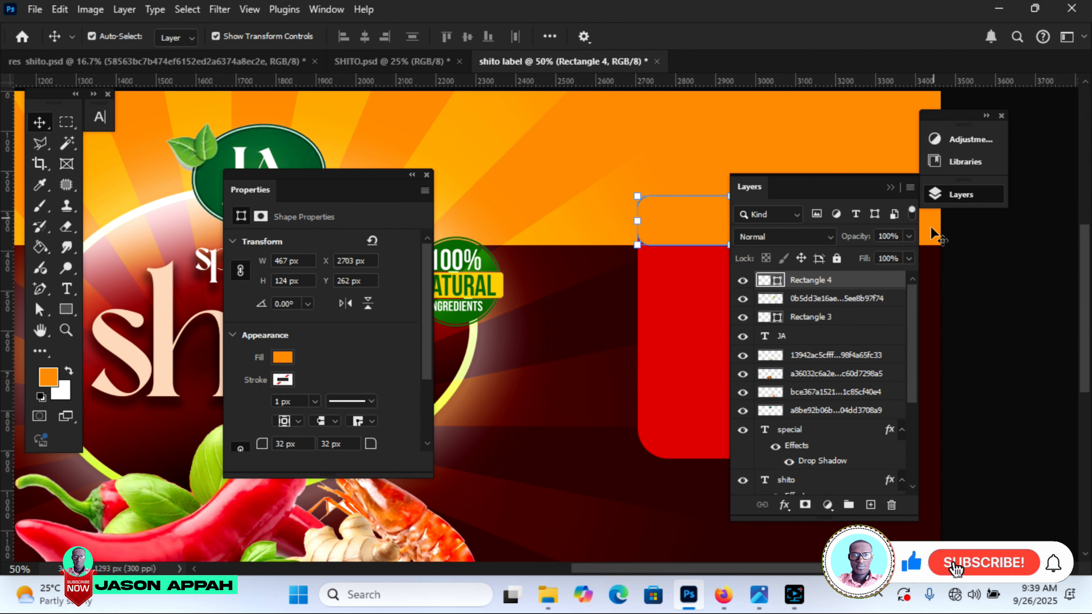
pyautogui.moveTo(803, 184); pyautogui.dragTo(964, 206)
pyautogui.click(946, 527)
pyautogui.click(963, 514)
pyautogui.click(486, 206)
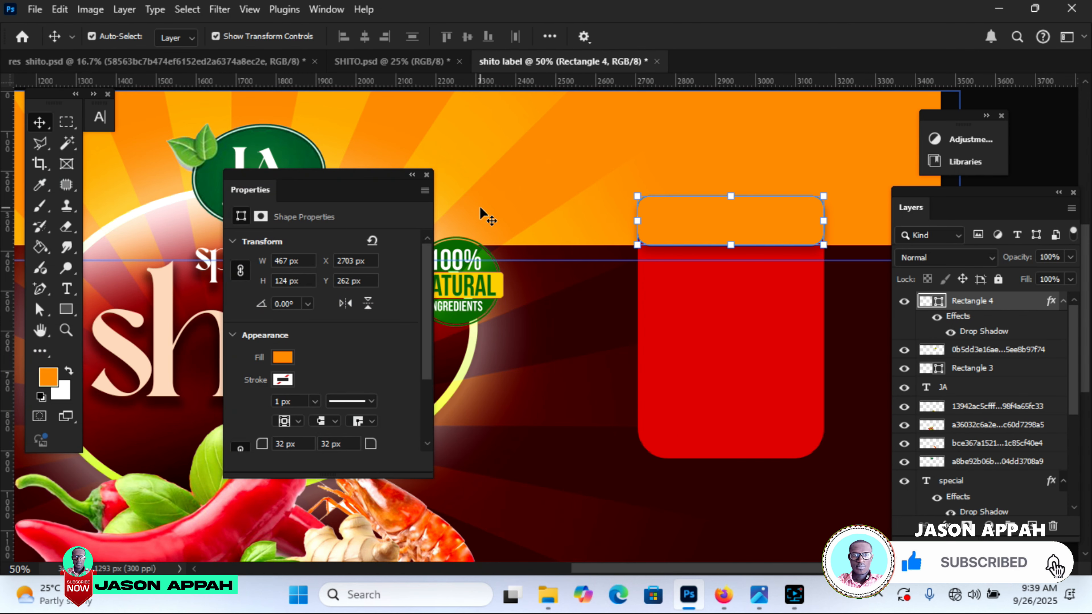
# Copy the "INGREDIENTS" heading from res shito.psd and centre it on the red panel's orange header
pyautogui.click(296, 63)
pyautogui.moveTo(531, 373); pyautogui.dragTo(835, 224)
pyautogui.moveTo(582, 568); pyautogui.dragTo(620, 568)
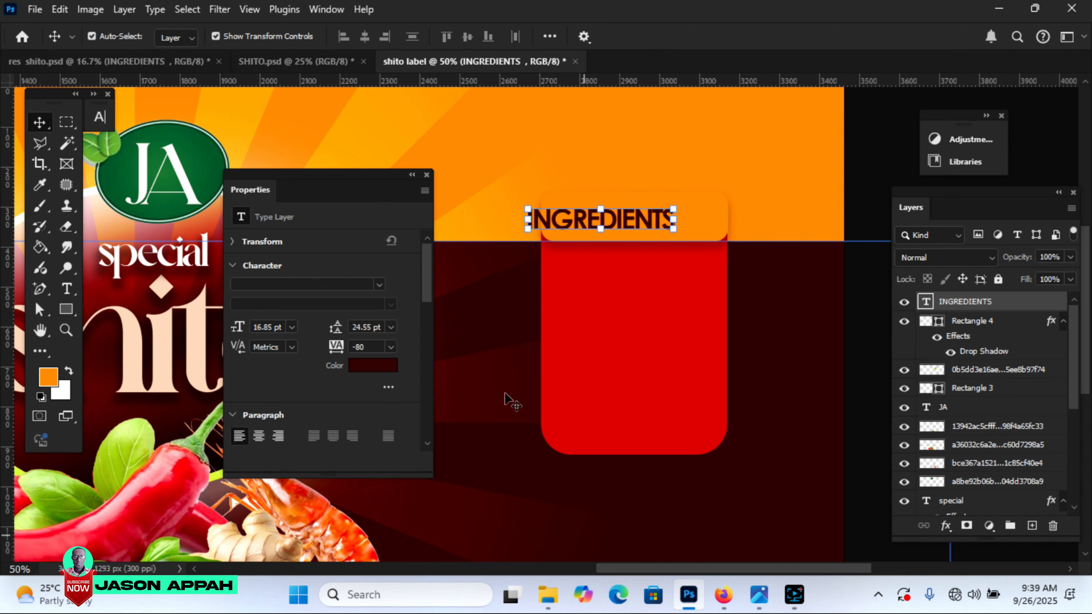
pyautogui.click(411, 175)
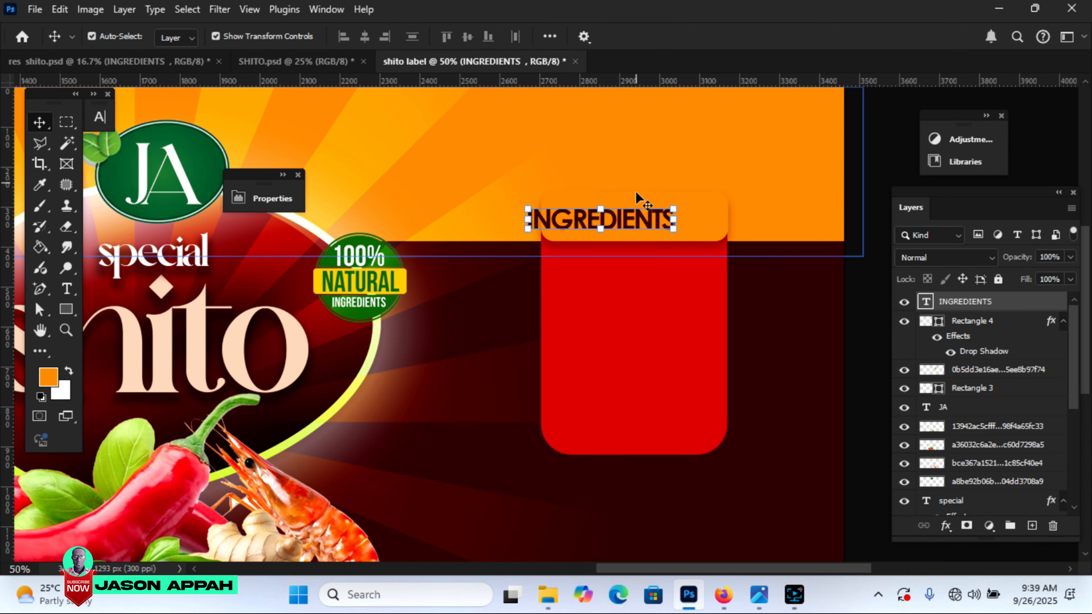
pyautogui.moveTo(641, 221); pyautogui.dragTo(674, 226)
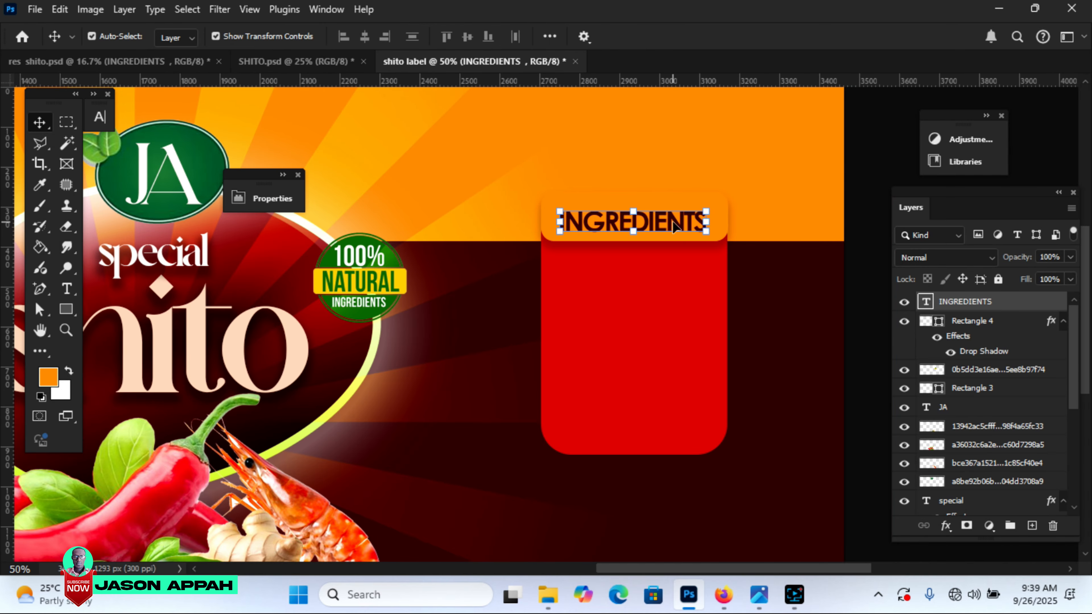
# Copy the ingredients list text, from Shrimps to Natural Spices, from res shito.psd and place it inside the red panel below the heading
pyautogui.click(137, 64)
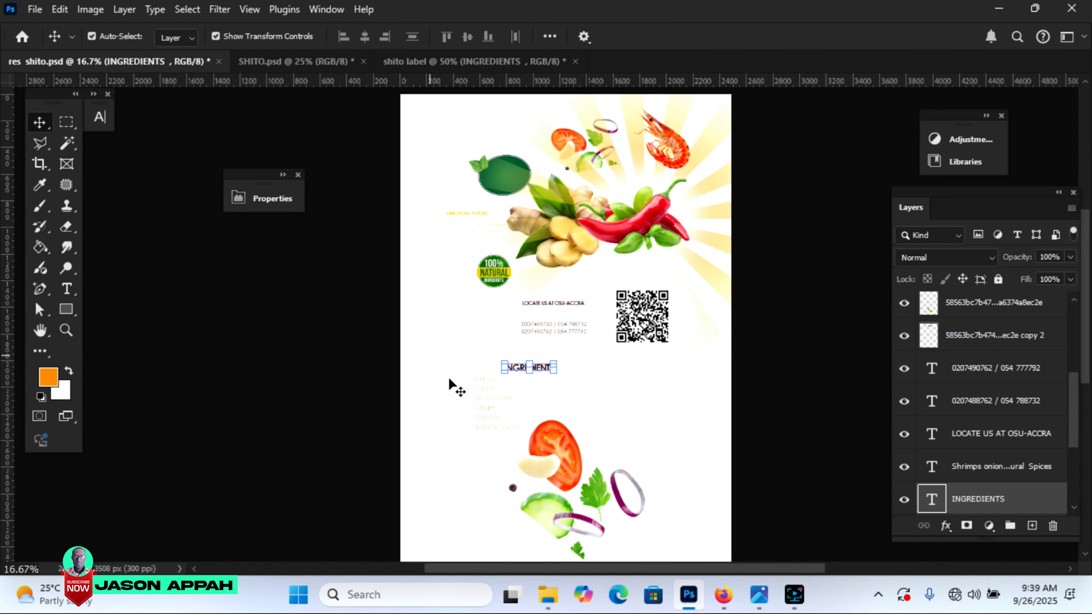
pyautogui.moveTo(490, 415); pyautogui.dragTo(495, 65)
pyautogui.moveTo(794, 331); pyautogui.dragTo(816, 338)
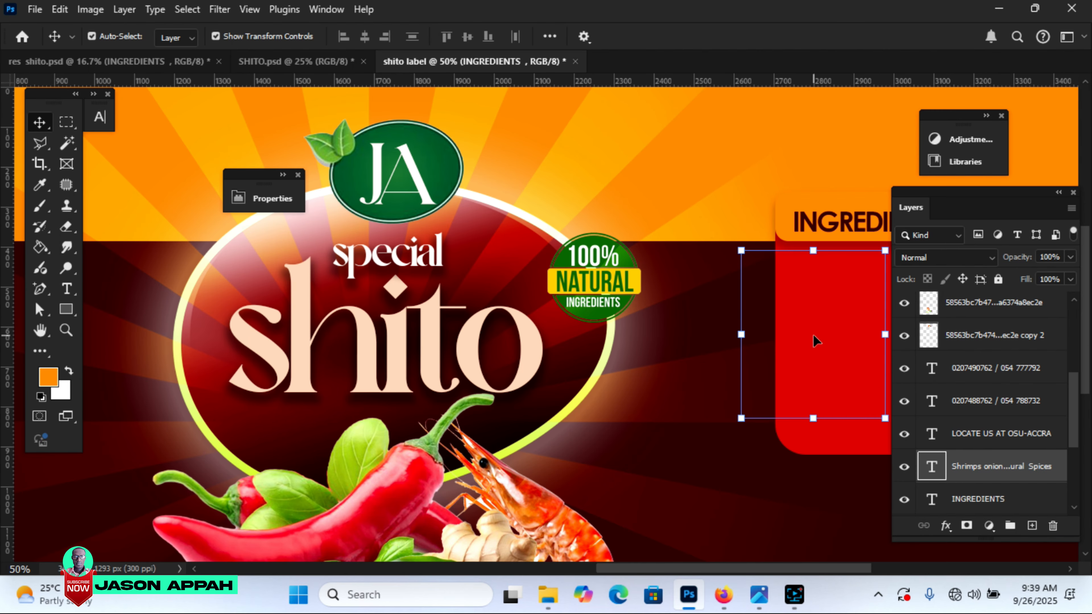
pyautogui.moveTo(605, 569); pyautogui.dragTo(638, 570)
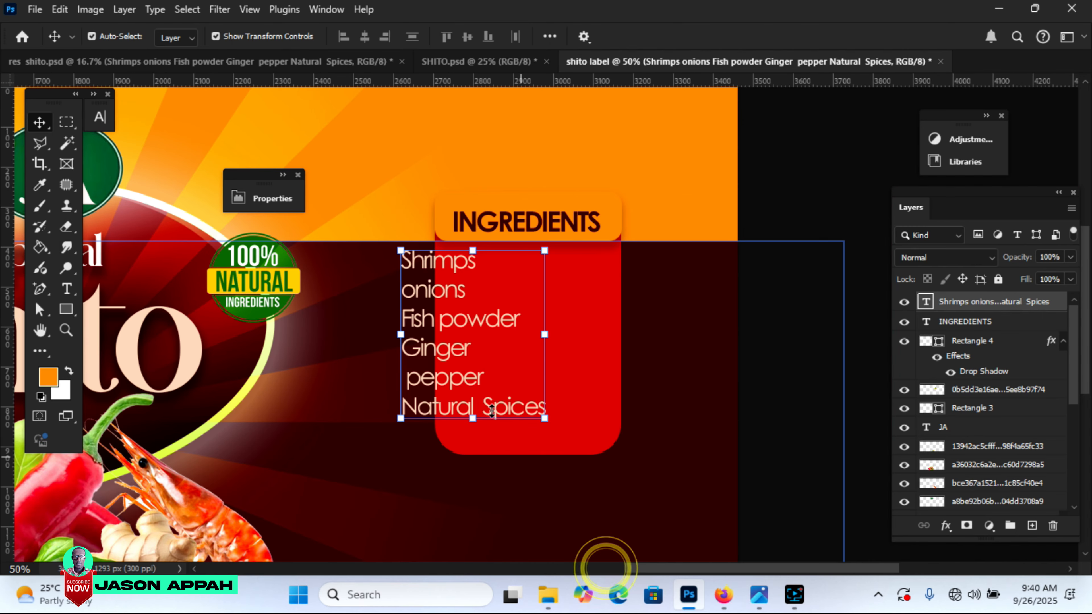
pyautogui.moveTo(473, 323); pyautogui.dragTo(531, 330)
# Draw an orange rectangle about 601 by 213 px in the lower left of the label's dark area
pyautogui.moveTo(805, 569); pyautogui.dragTo(628, 569)
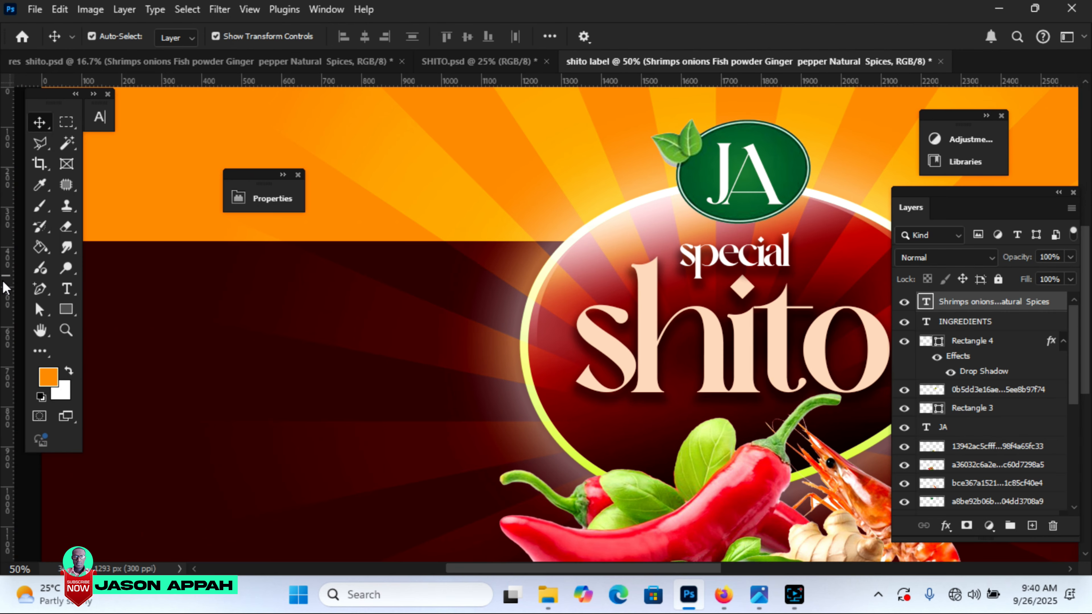
pyautogui.click(66, 330)
pyautogui.click(123, 36)
pyautogui.click(412, 192)
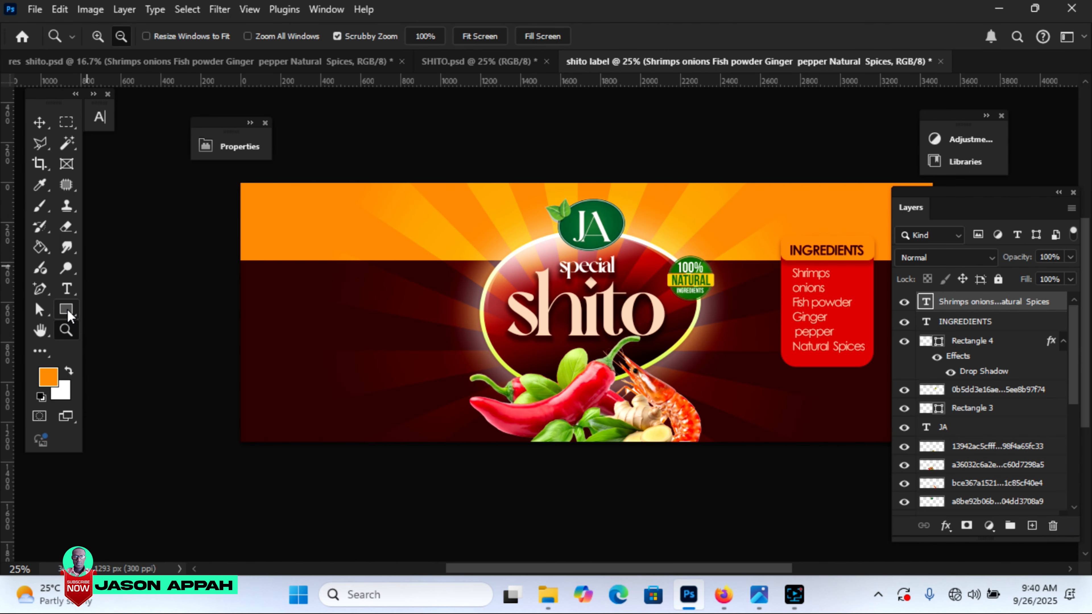
pyautogui.click(66, 309)
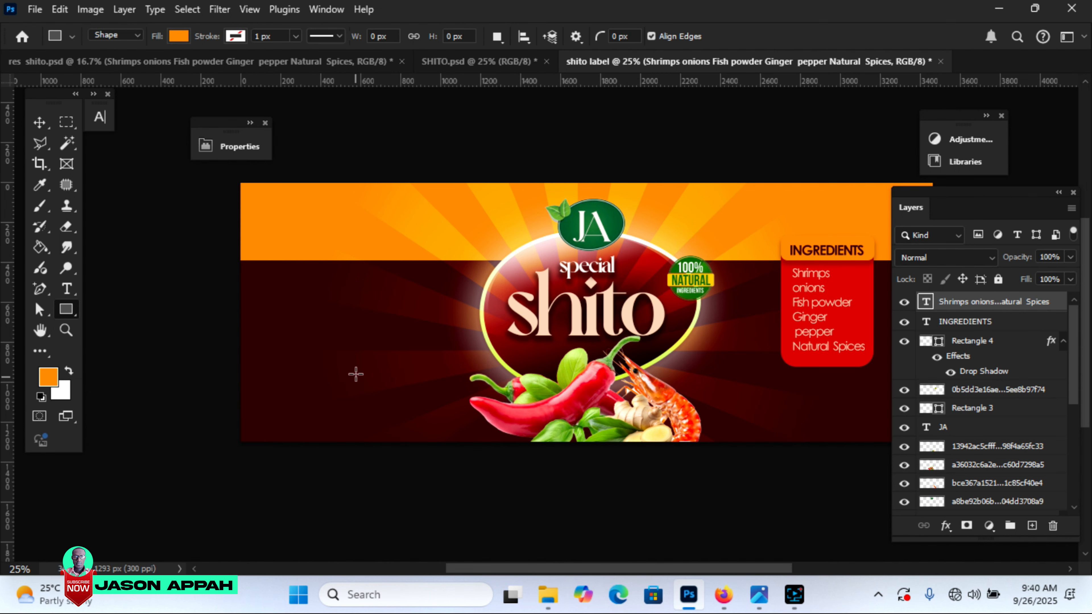
pyautogui.moveTo(294, 374); pyautogui.dragTo(414, 416)
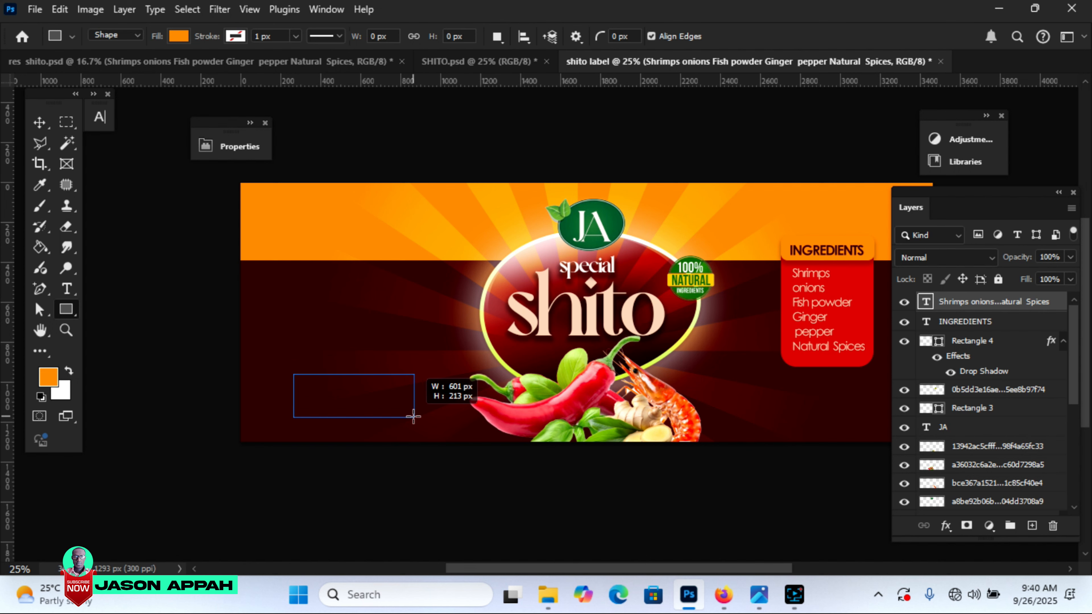
pyautogui.click(451, 142)
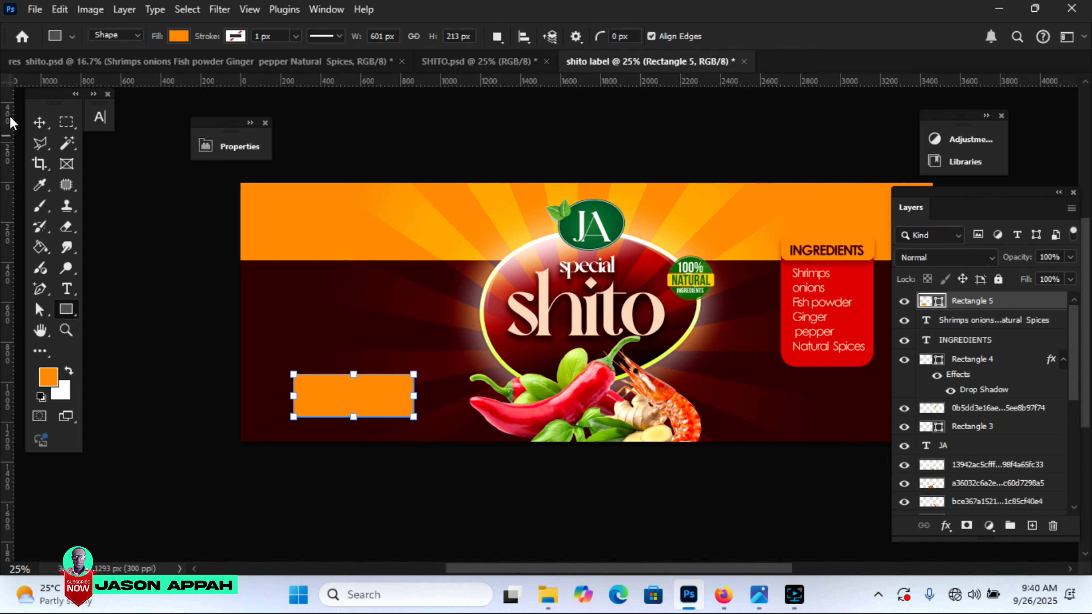
pyautogui.press('v')
# Set the corner radius of the lower-left orange rectangle to 10 px
pyautogui.click(239, 146)
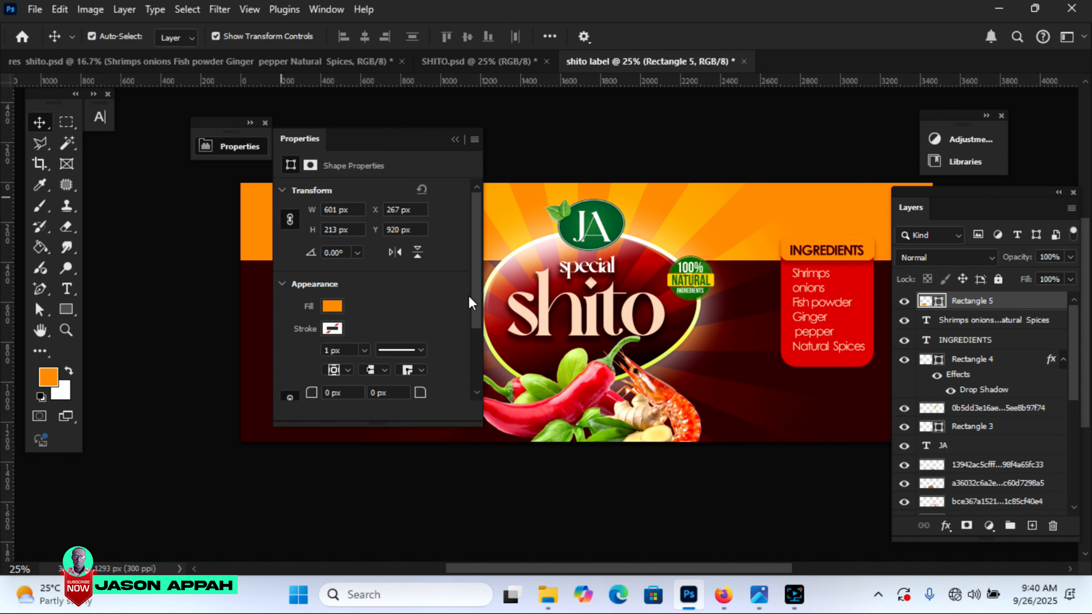
pyautogui.scroll(-3, 471, 284)
pyautogui.click(326, 343)
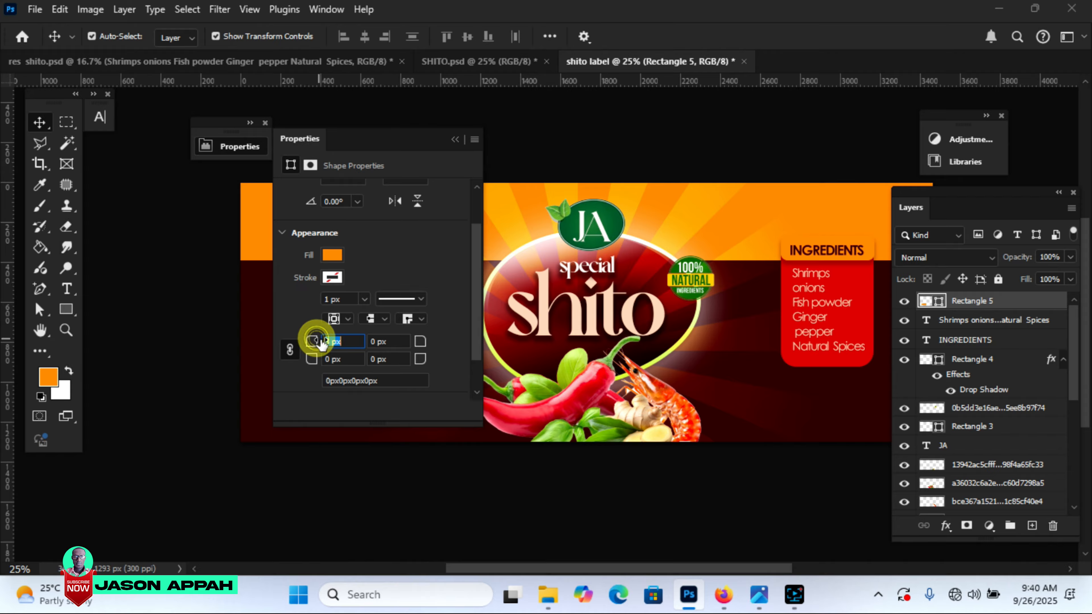
pyautogui.write('10')
pyautogui.press('Return')
pyautogui.click(455, 140)
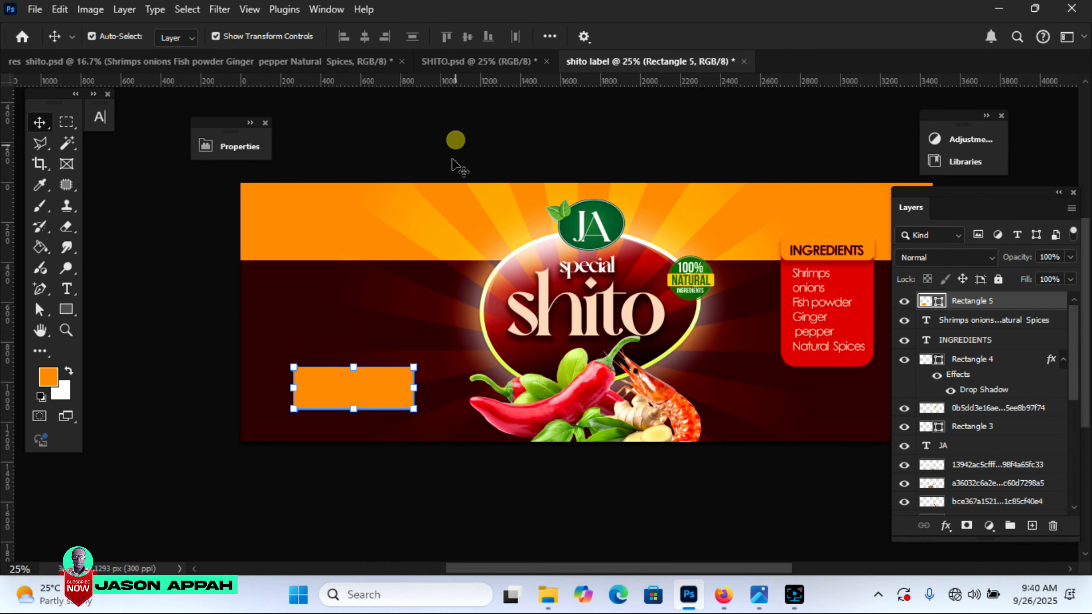
pyautogui.click(311, 129)
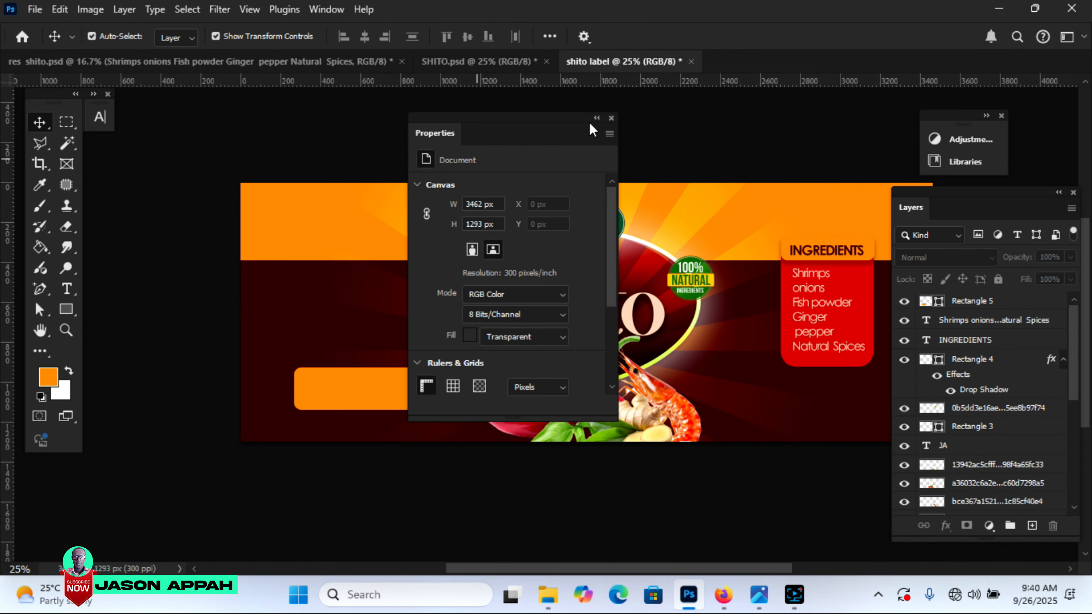
pyautogui.click(594, 119)
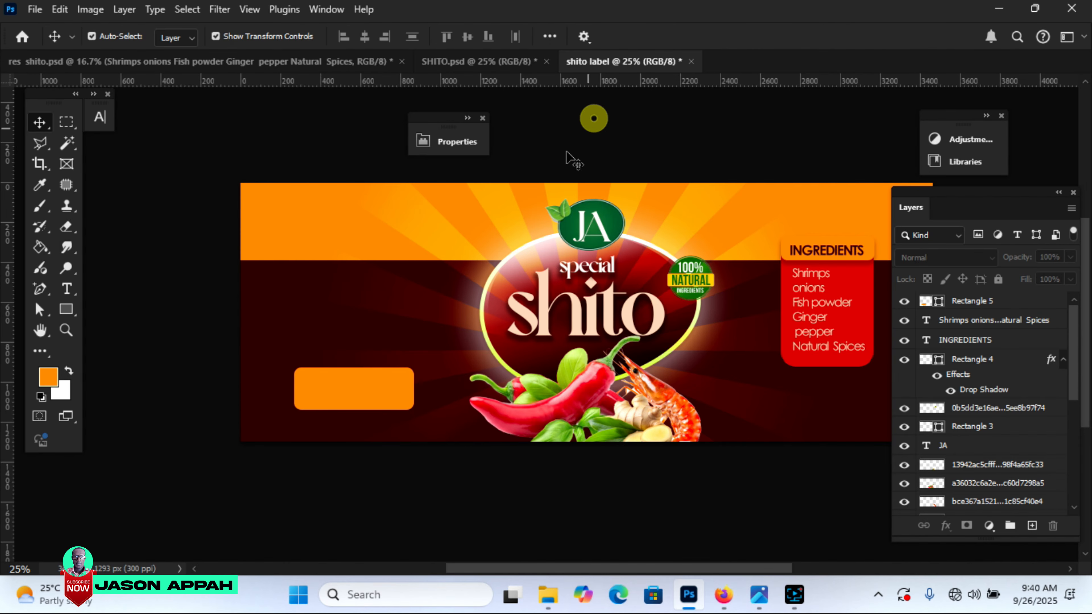
# Duplicate the rounded orange rectangle and place the copy above it on the label's upper orange band
pyautogui.click(365, 384)
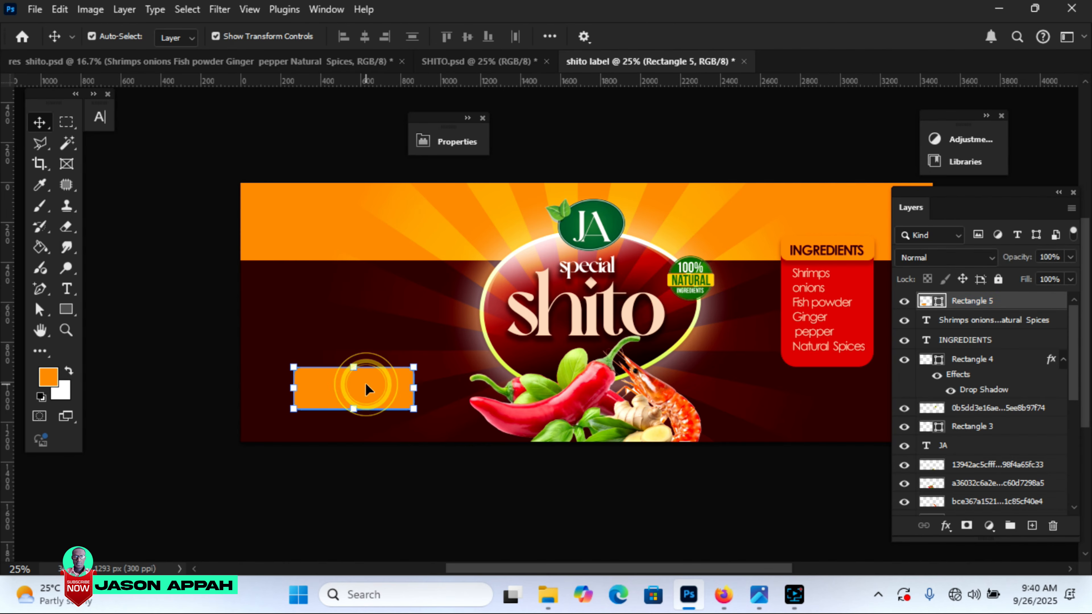
pyautogui.click(399, 387)
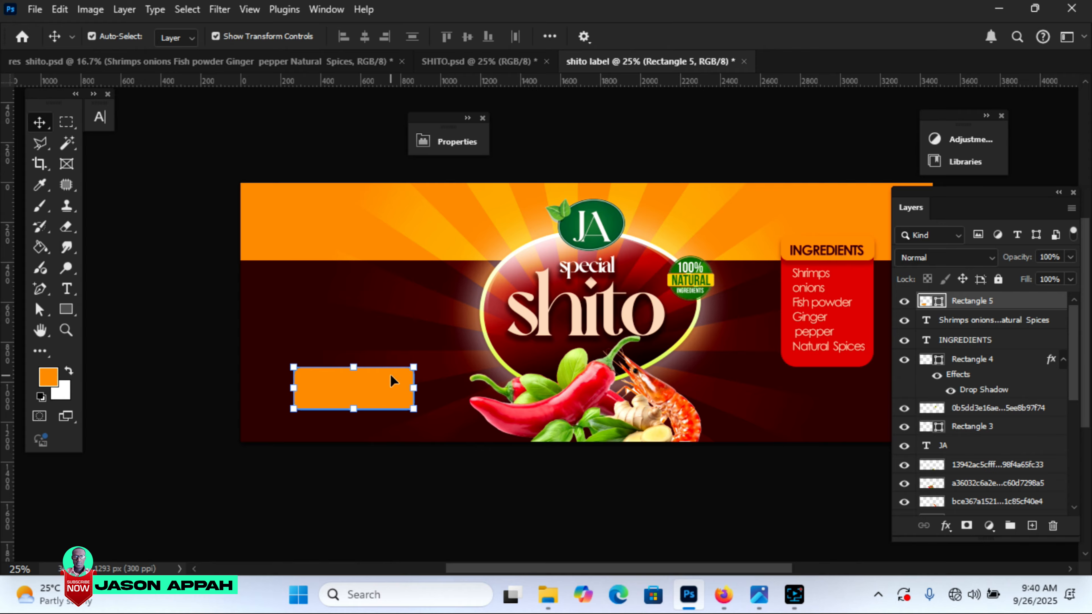
pyautogui.moveTo(385, 392); pyautogui.dragTo(378, 234)
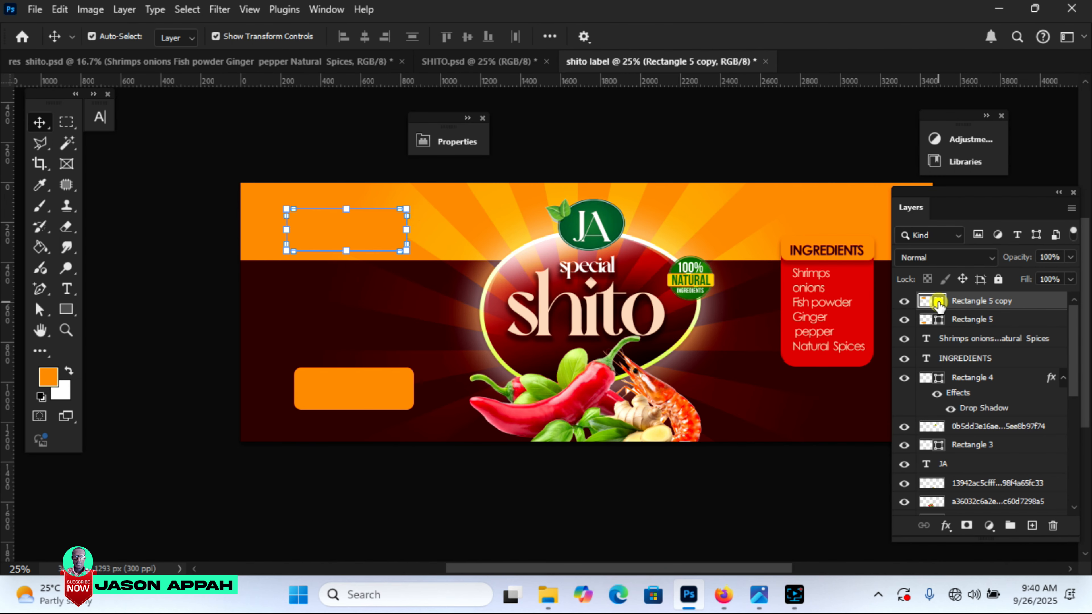
# Recolour the upper rounded rectangle to the ingredients panel's red and lower it across the edge between the orange and dark areas
pyautogui.doubleClick(938, 303)
pyautogui.click(848, 280)
pyautogui.click(740, 288)
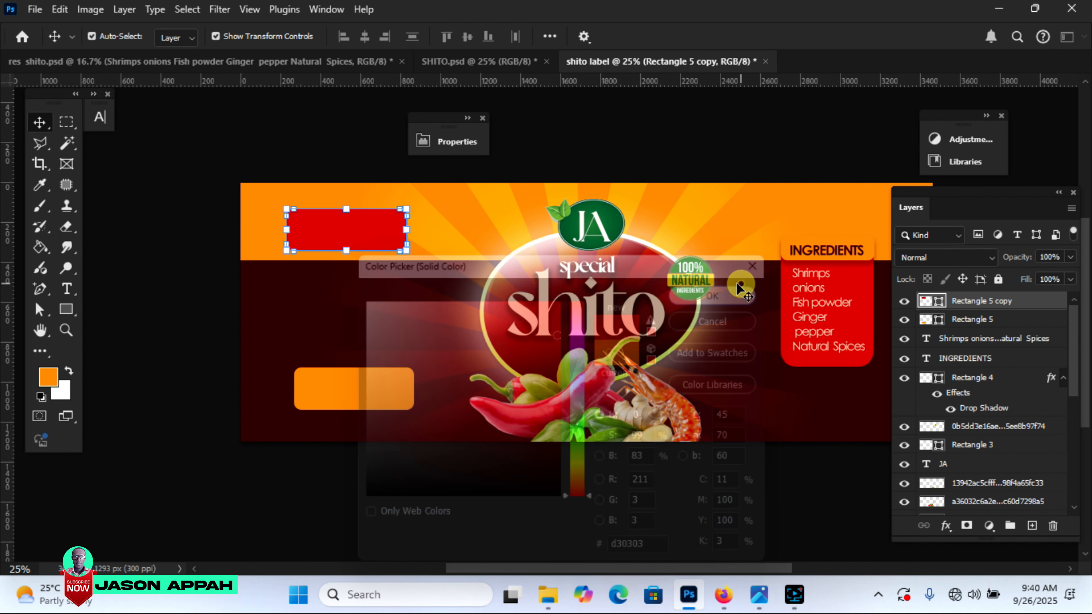
pyautogui.moveTo(374, 230); pyautogui.dragTo(380, 251)
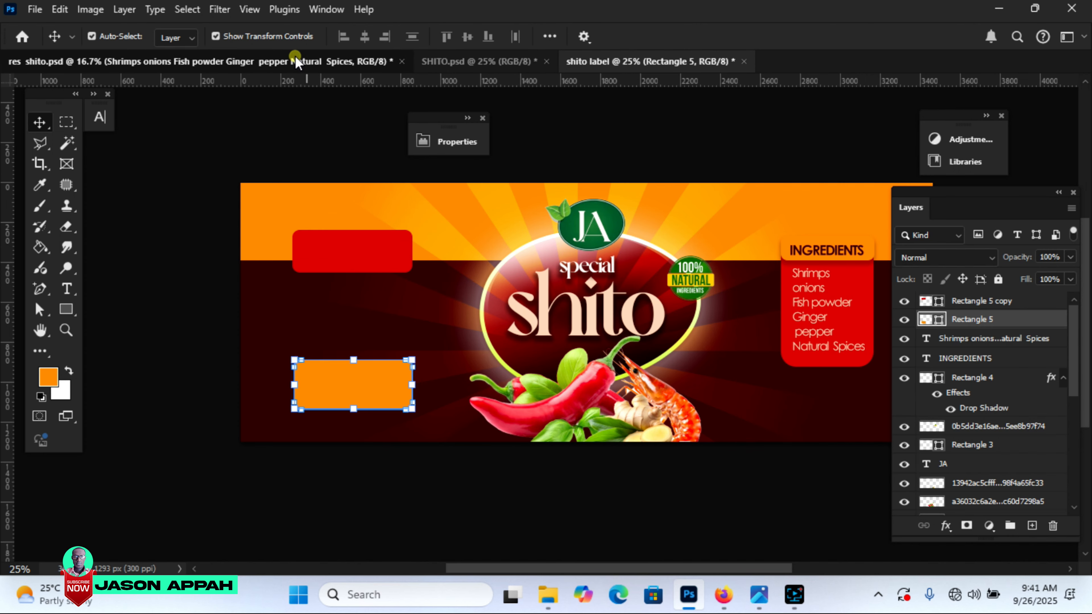
# Copy the location and phone lines from res shito.psd onto the orange box and the directions-for-use text onto the red box
pyautogui.click(294, 61)
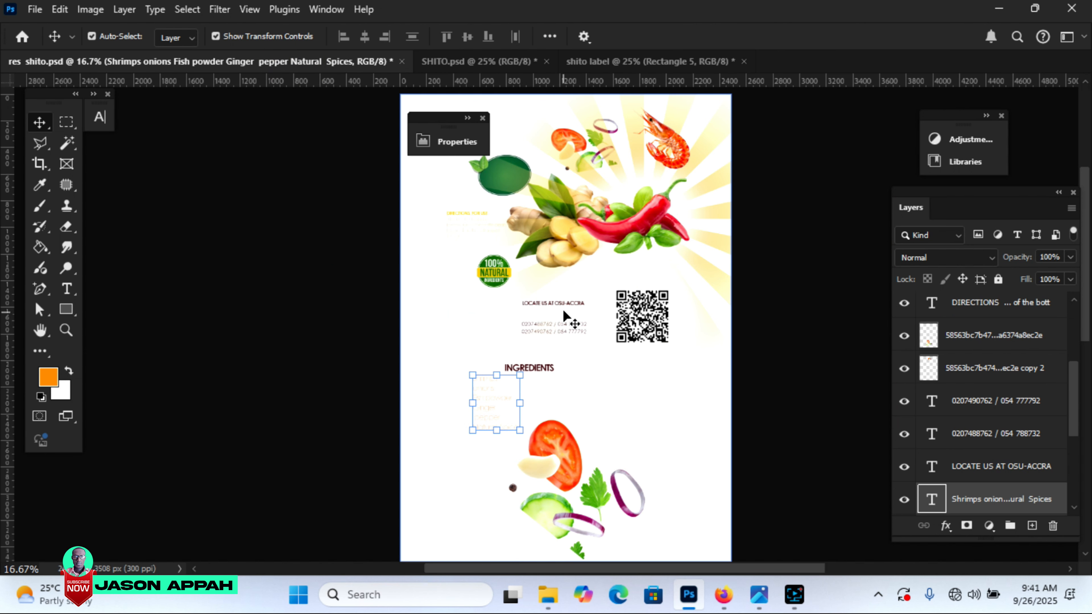
pyautogui.moveTo(563, 302); pyautogui.dragTo(383, 313)
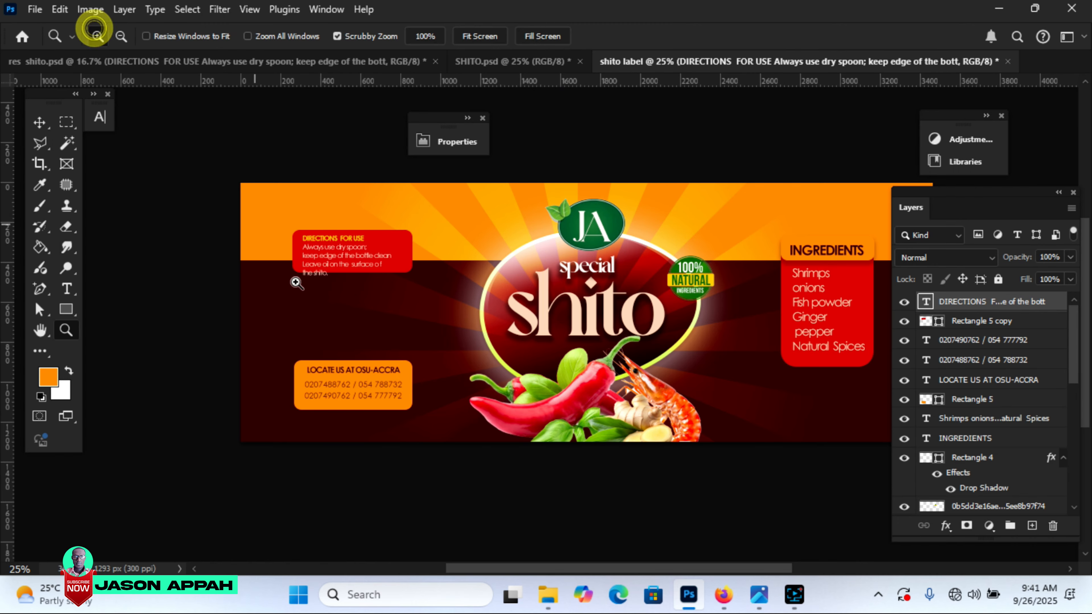
# Edit the line breaks in the directions-for-use text so its last sentence fits on one line inside the red box
pyautogui.click(329, 317)
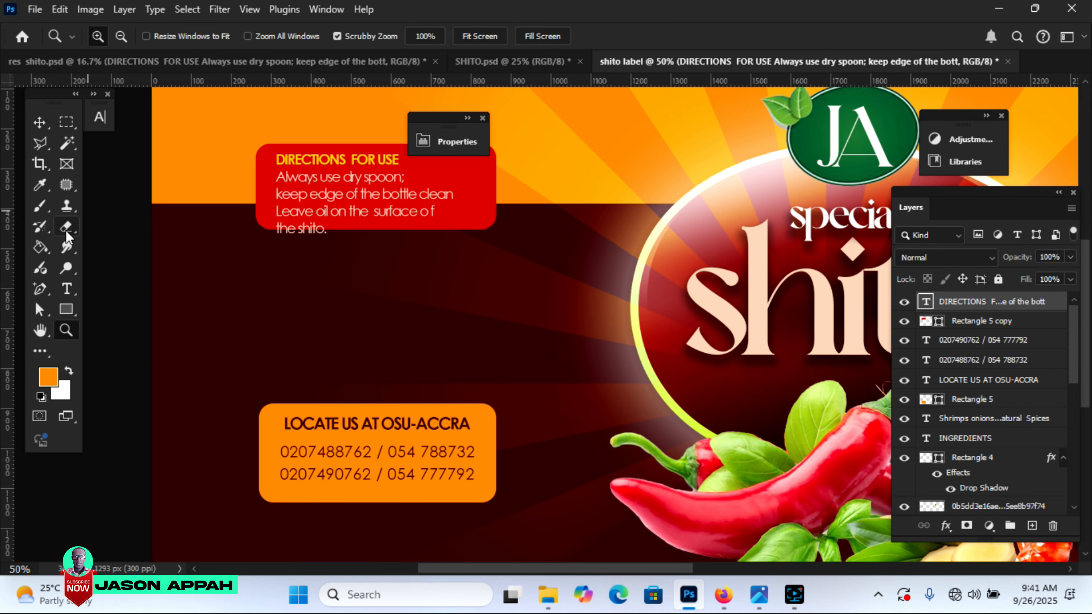
pyautogui.press('t')
pyautogui.click(279, 230)
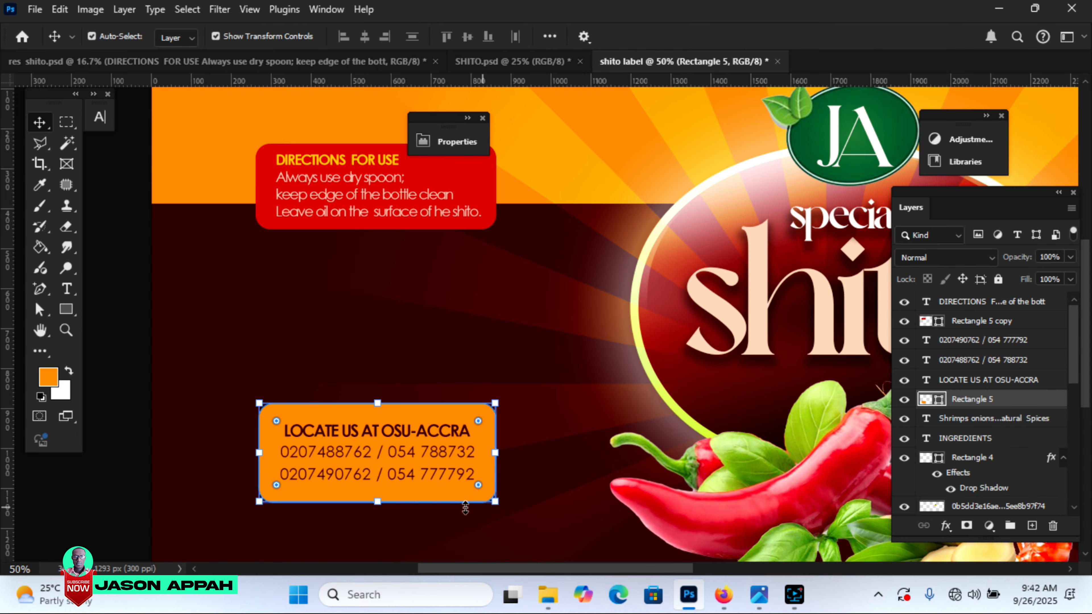
# Reduce the height of the orange contact box to 87.10% around its text
pyautogui.moveTo(466, 508); pyautogui.dragTo(465, 500)
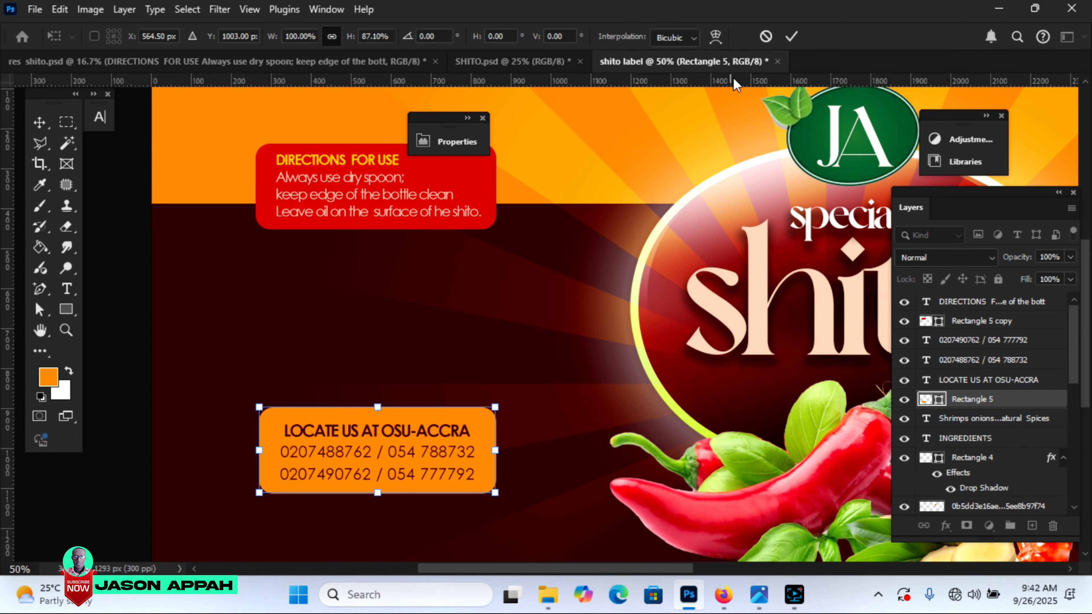
pyautogui.click(792, 37)
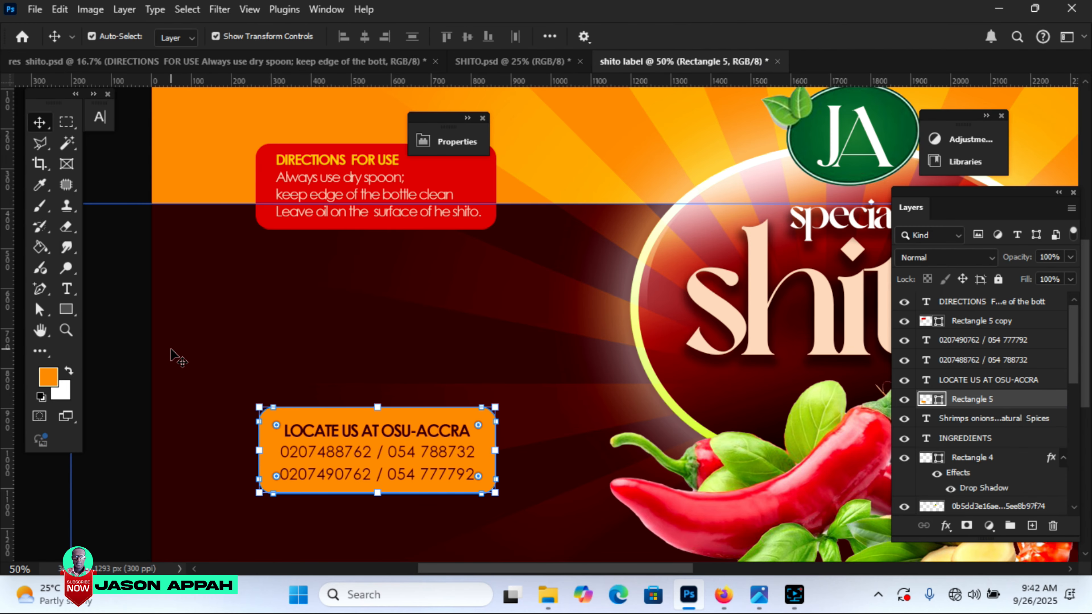
pyautogui.hotkey('ctrl', '0')
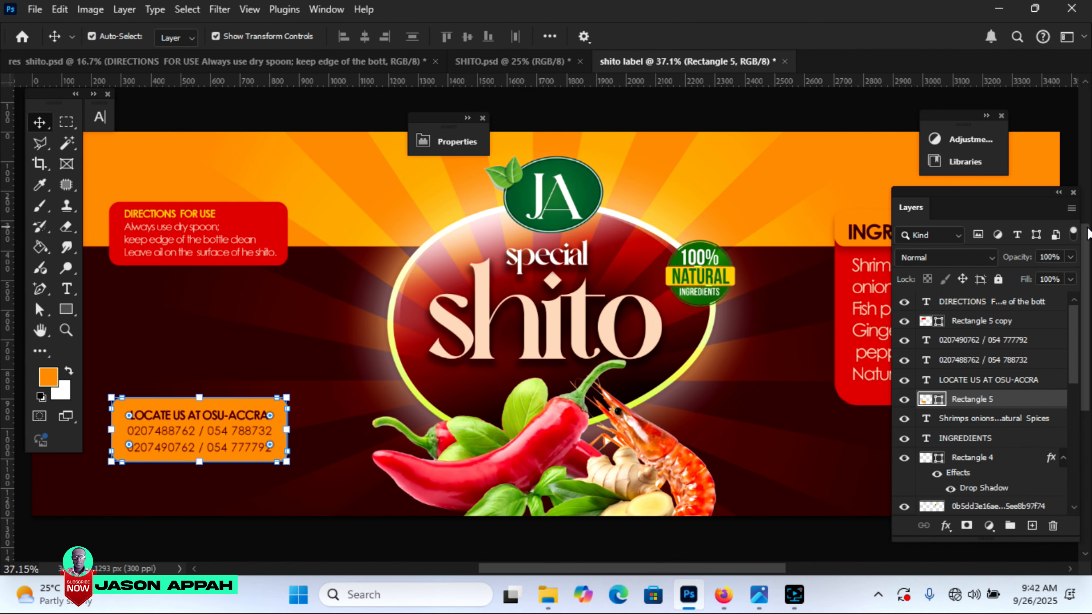
# Copy the QR code from res shito.psd into the label and scale it down between the directions and contact boxes
pyautogui.moveTo(1087, 233); pyautogui.dragTo(961, 480)
pyautogui.click(324, 61)
pyautogui.moveTo(645, 318); pyautogui.dragTo(671, 65)
pyautogui.moveTo(252, 327); pyautogui.dragTo(264, 326)
pyautogui.moveTo(312, 276); pyautogui.dragTo(249, 340)
pyautogui.moveTo(226, 379); pyautogui.dragTo(208, 349)
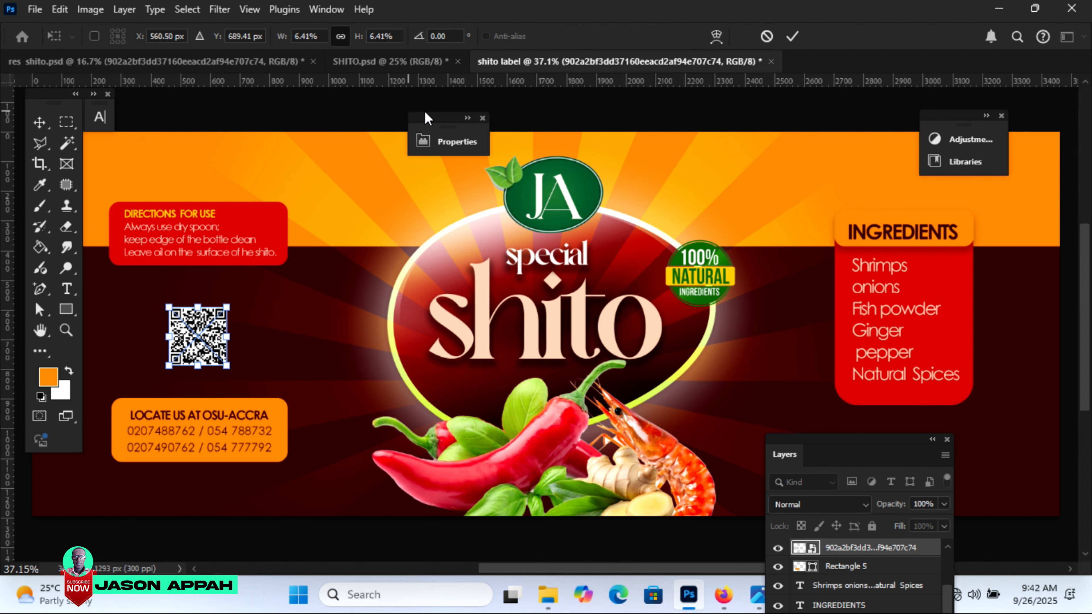
pyautogui.click(485, 118)
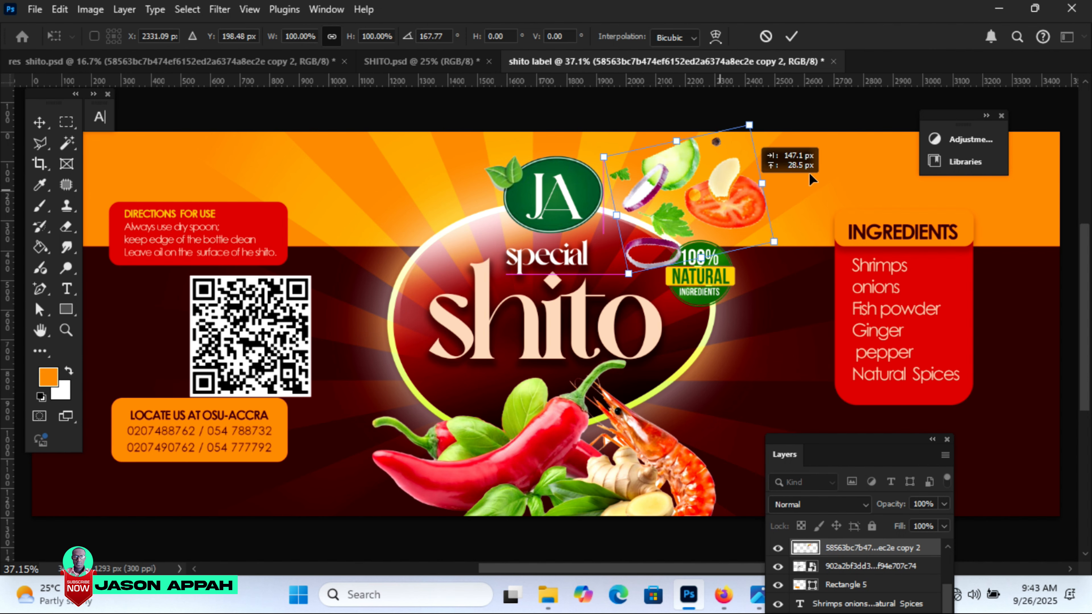
# Enlarge the vegetable cluster to 135.23% and move it to the label's upper-right corner above the ingredients panel
pyautogui.moveTo(670, 188); pyautogui.dragTo(748, 269)
pyautogui.moveTo(872, 181); pyautogui.dragTo(958, 124)
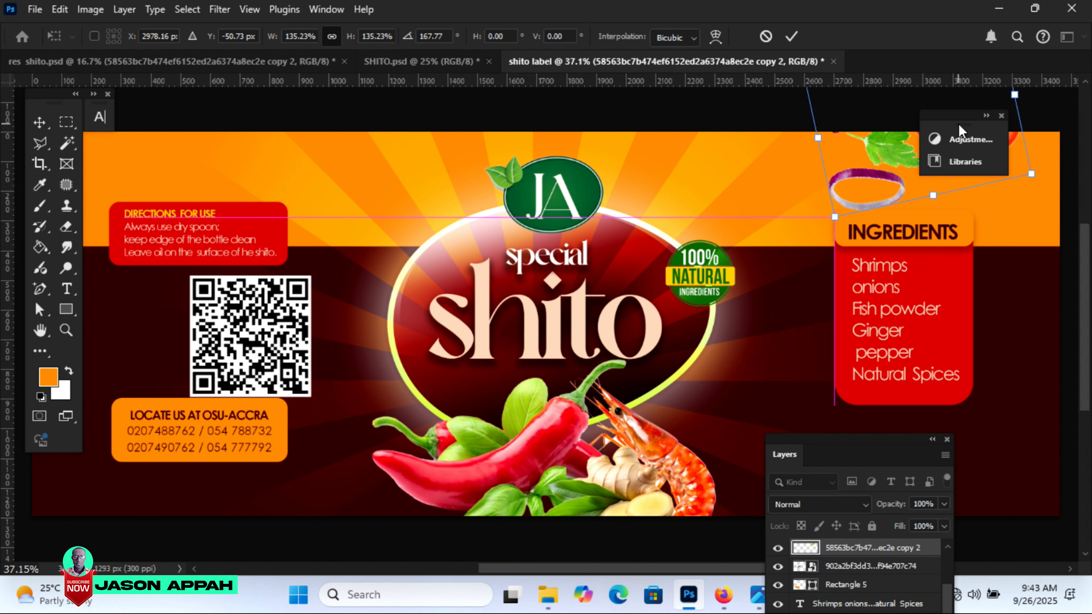
pyautogui.click(1002, 115)
pyautogui.press('Return')
# Duplicate the vegetable cluster and rotate the copy into the label's lower-left corner, partly beyond the bottom edge
pyautogui.moveTo(952, 190); pyautogui.dragTo(282, 505)
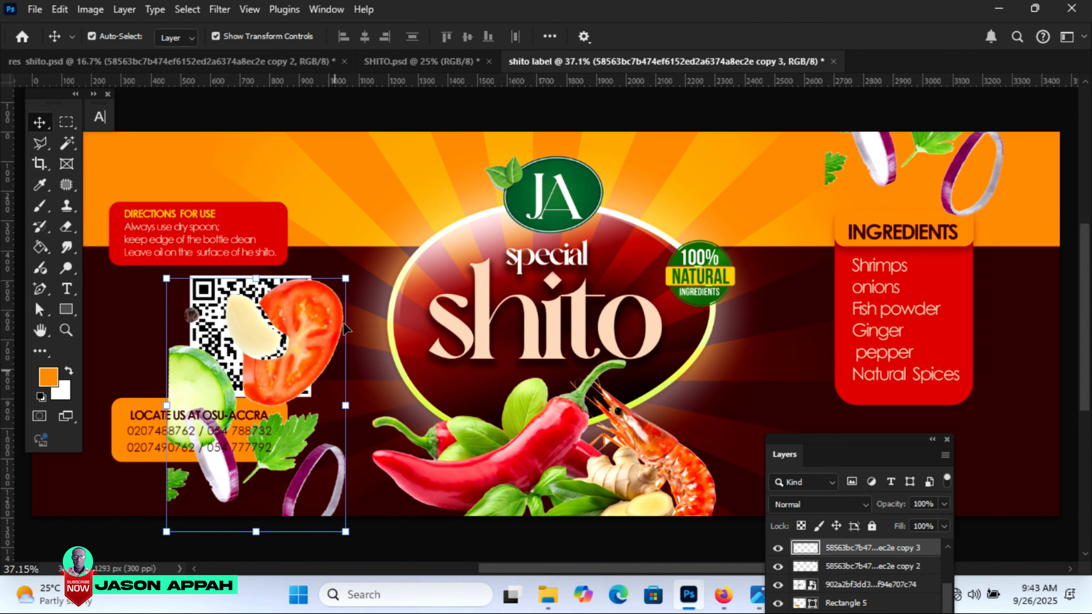
pyautogui.moveTo(366, 272); pyautogui.dragTo(284, 275)
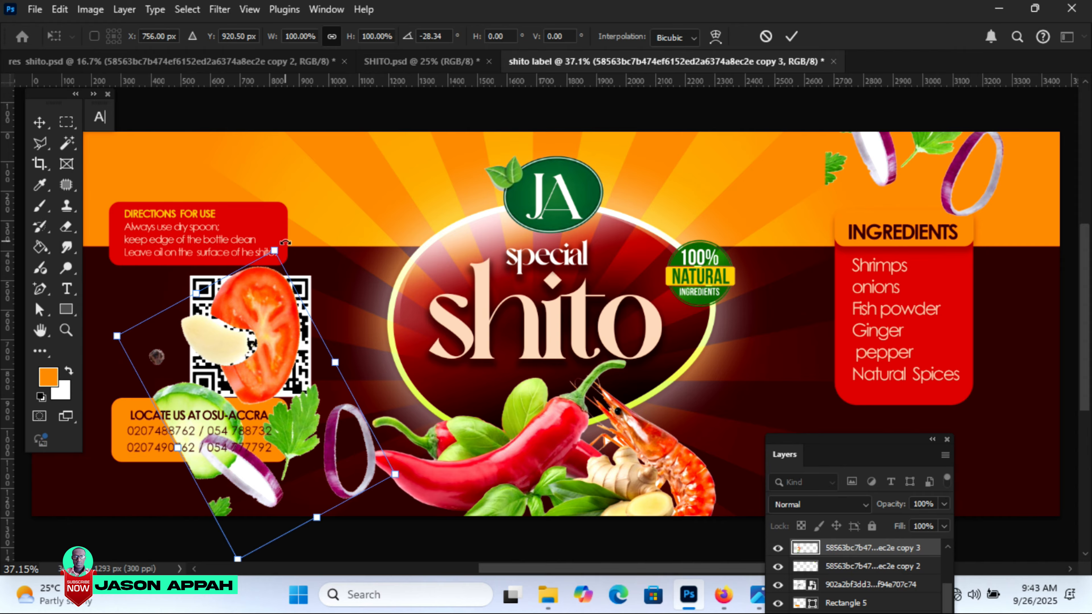
pyautogui.moveTo(283, 242); pyautogui.dragTo(202, 389)
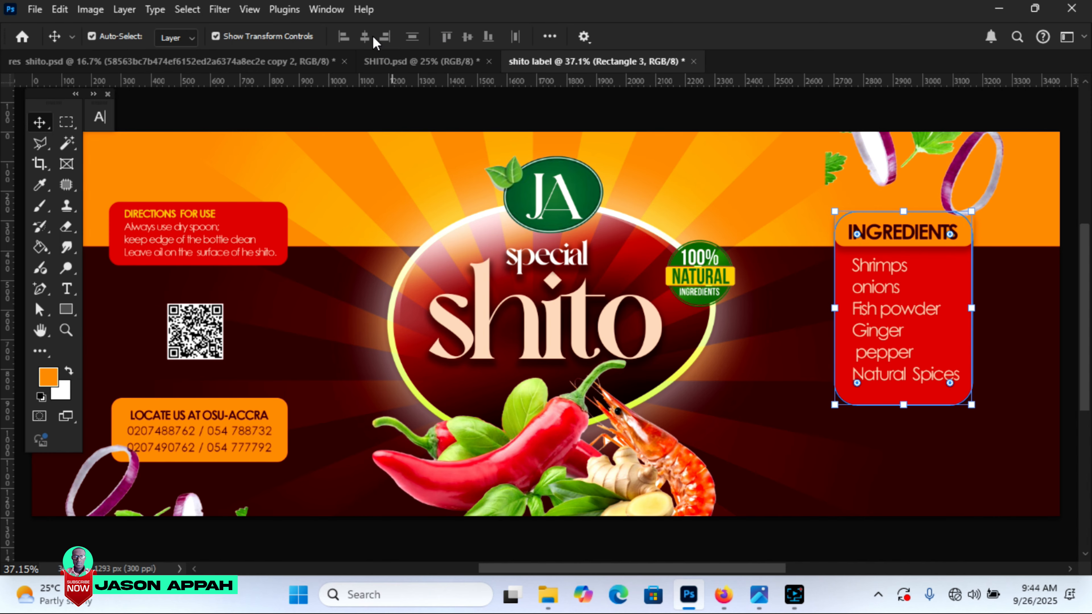
pyautogui.click(327, 9)
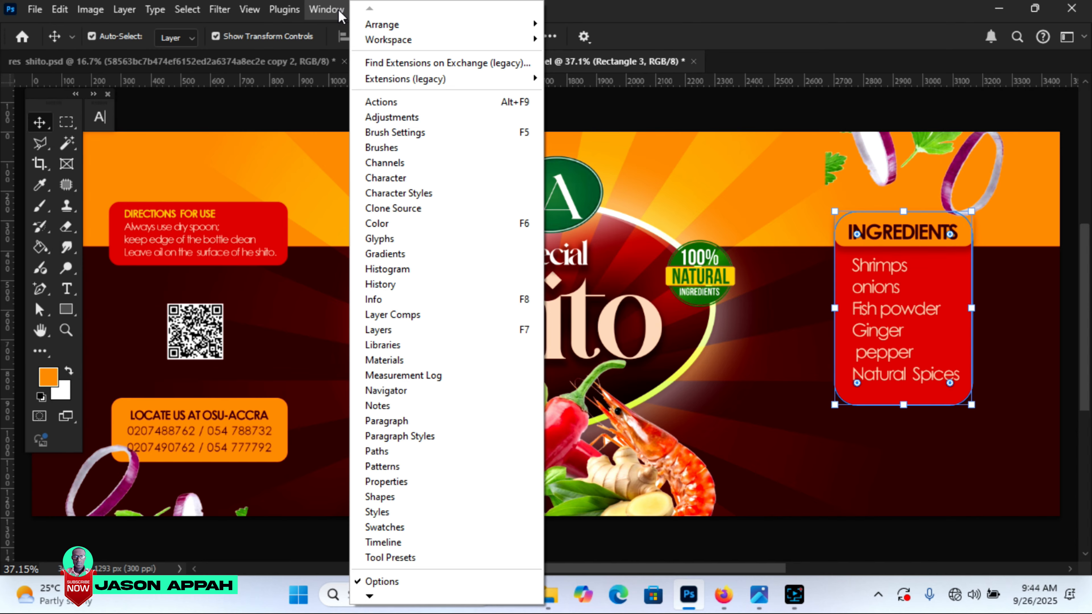
pyautogui.click(396, 315)
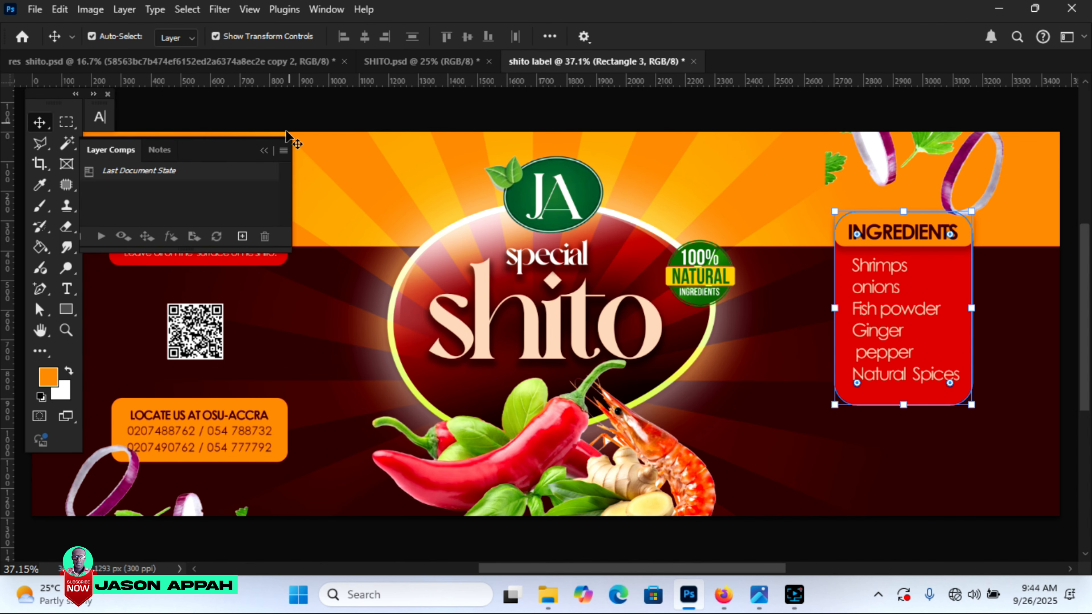
pyautogui.click(264, 151)
# Show the list of layers again for the shito label
pyautogui.click(327, 10)
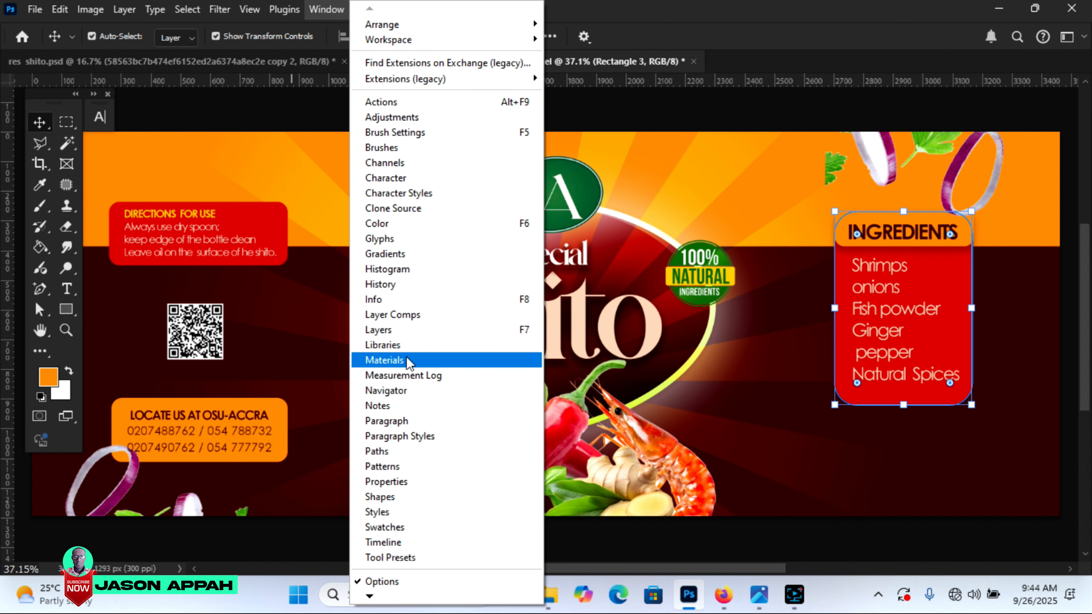
pyautogui.click(405, 330)
pyautogui.moveTo(934, 518); pyautogui.dragTo(915, 519)
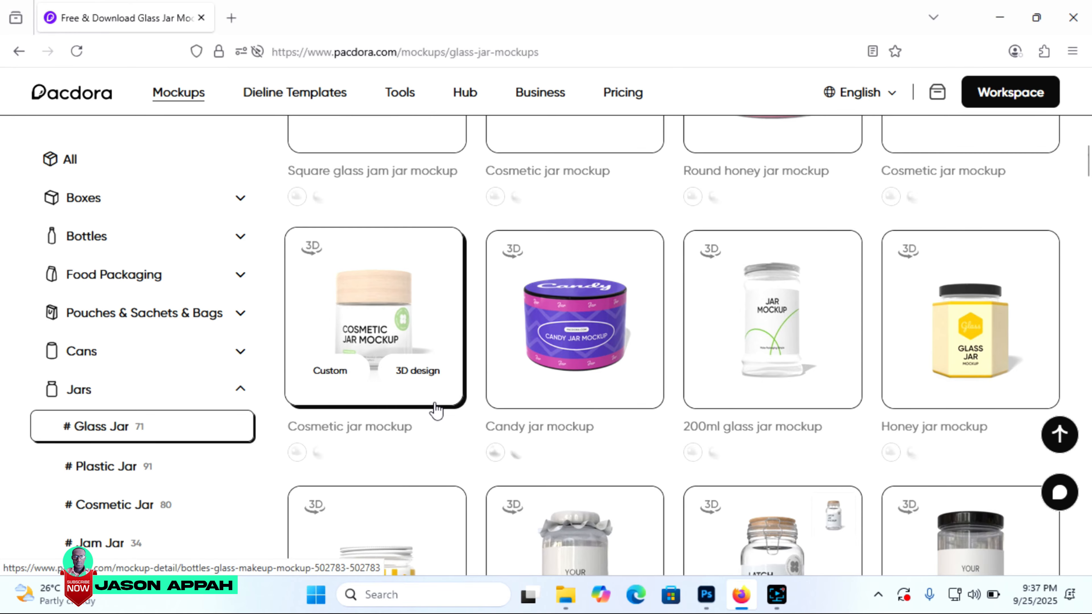
# Switch to Pacdora in the browser and open the Tall glass honey jar mockup from the Glass Jar category
pyautogui.scroll(-12, 435, 411)
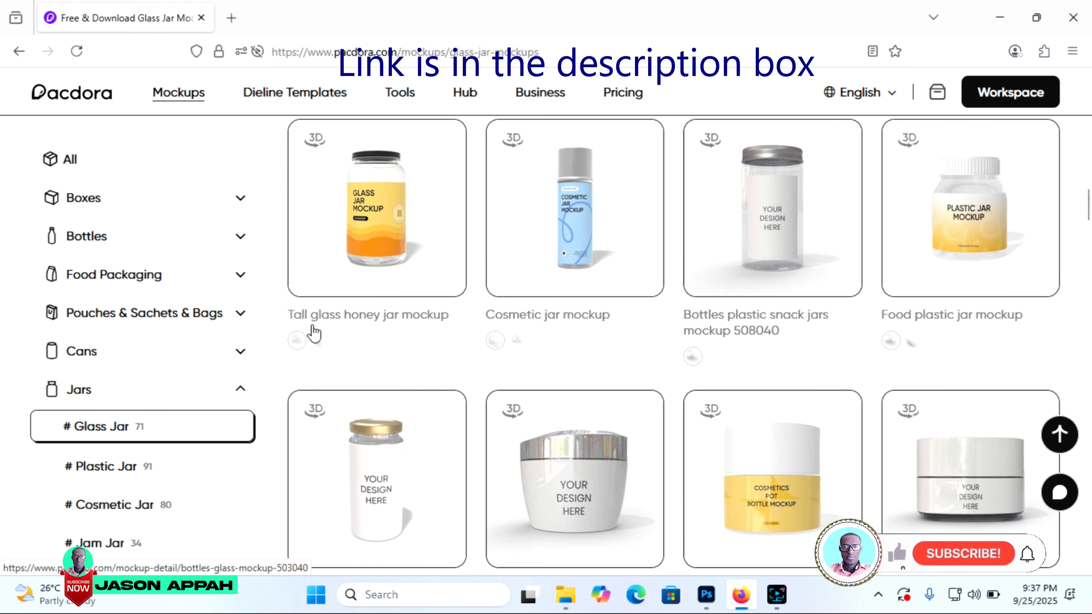
pyautogui.click(393, 217)
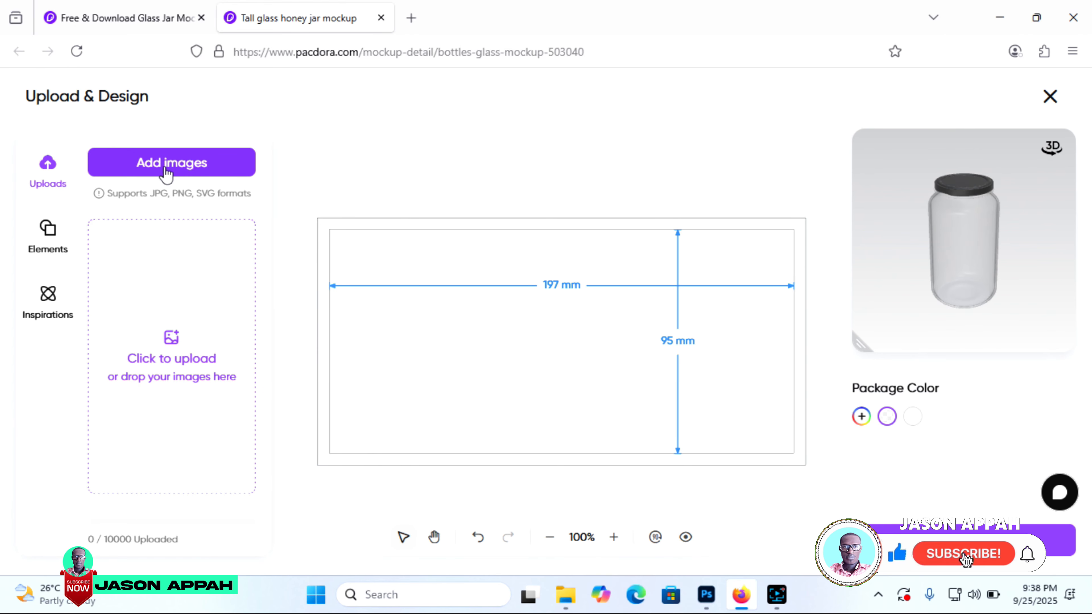
# Upload the SHITO7 label image from Downloads to the jar mockup design
pyautogui.click(165, 170)
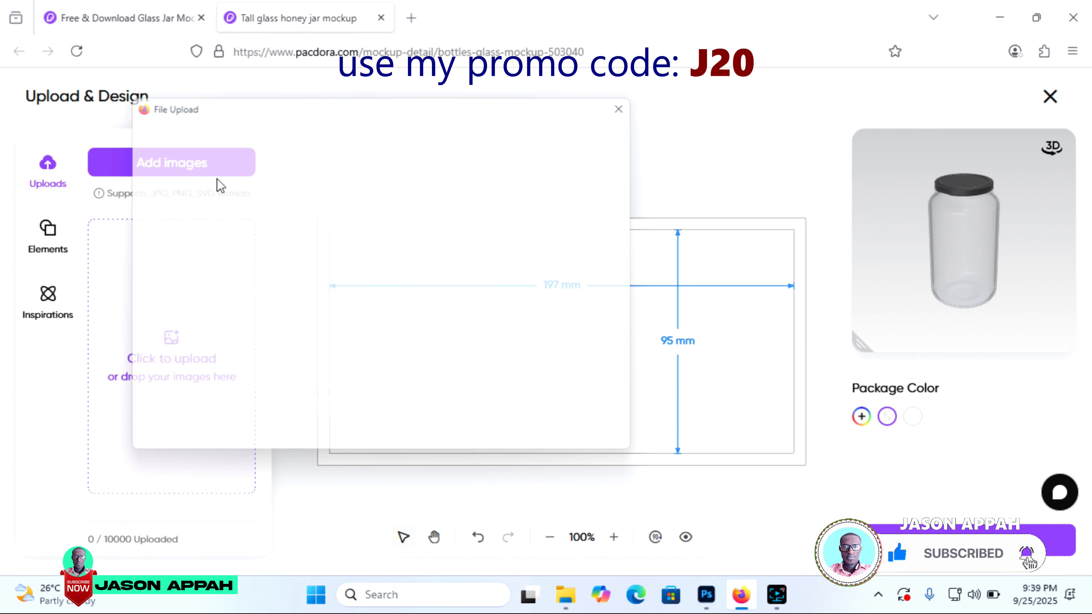
pyautogui.click(277, 248)
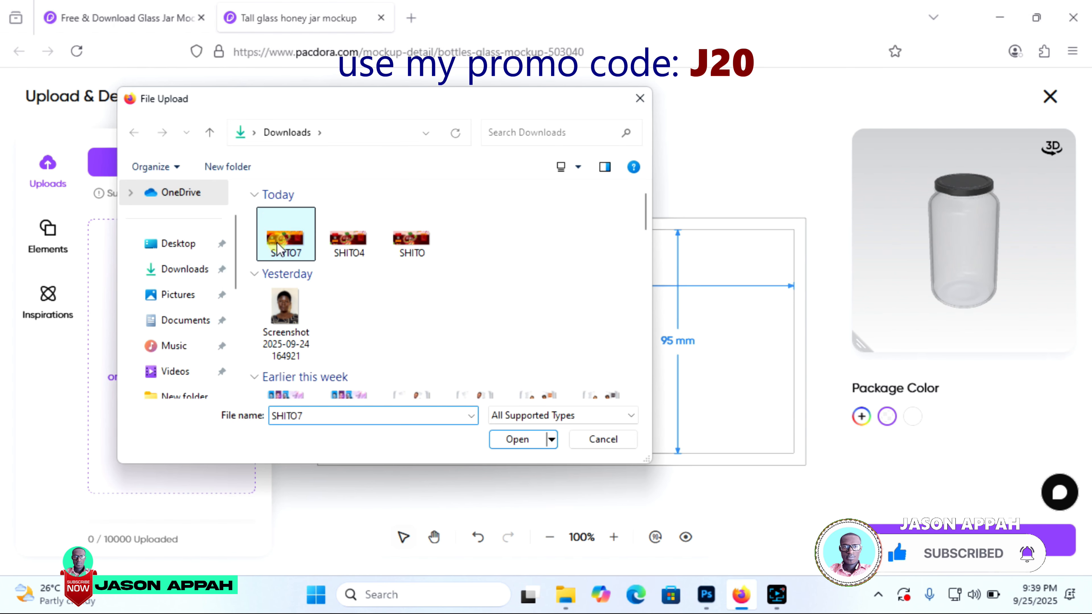
pyautogui.click(518, 439)
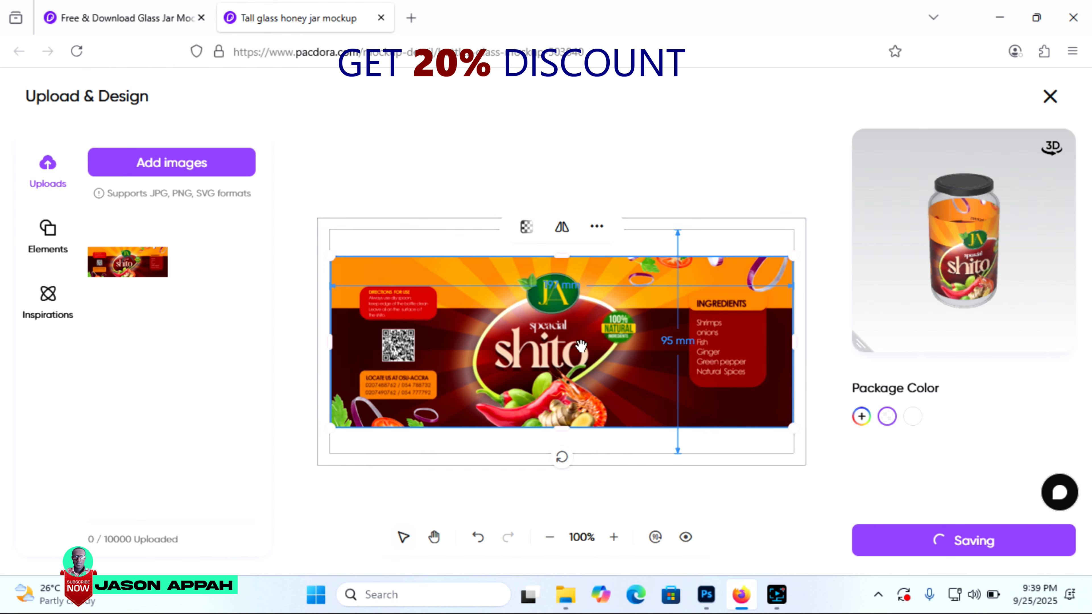
# Position the label image slightly above the centre of the jar's 197 by 95 mm print area and save the design
pyautogui.moveTo(580, 358); pyautogui.dragTo(567, 373)
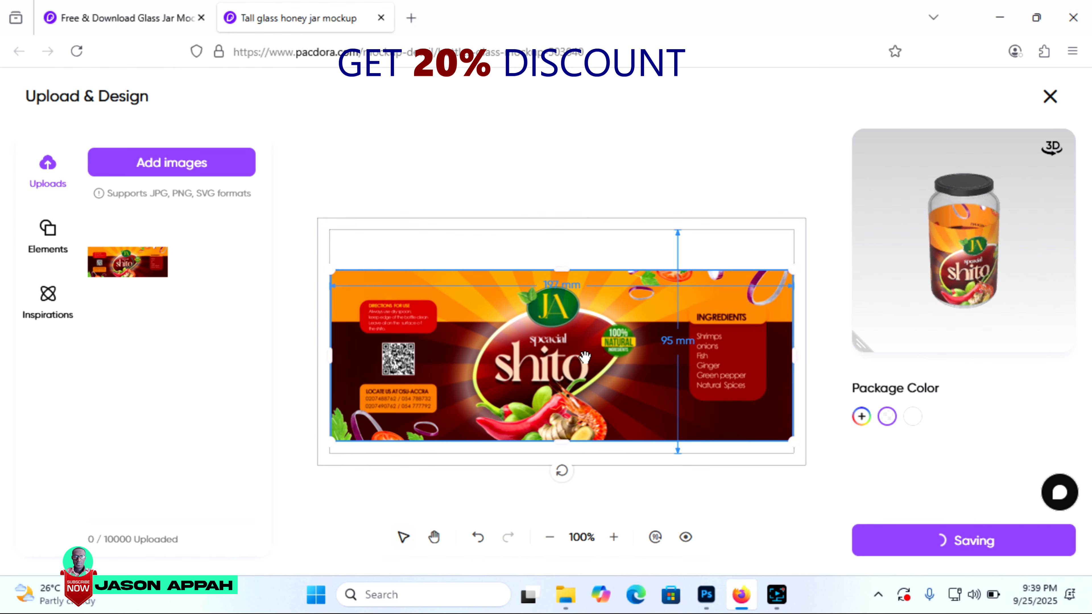
pyautogui.moveTo(587, 352); pyautogui.dragTo(579, 345)
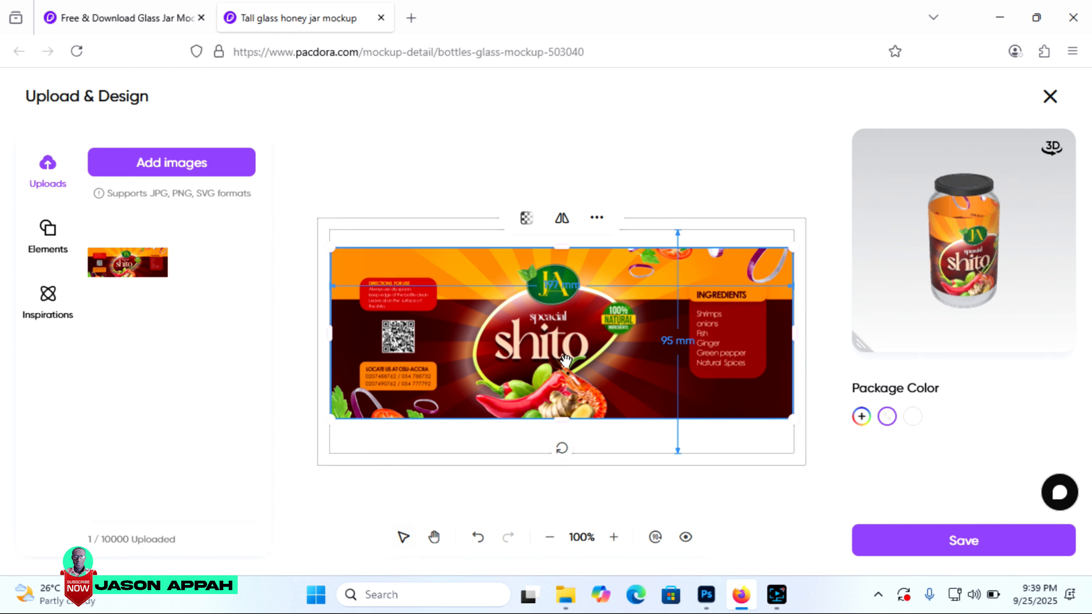
pyautogui.click(970, 554)
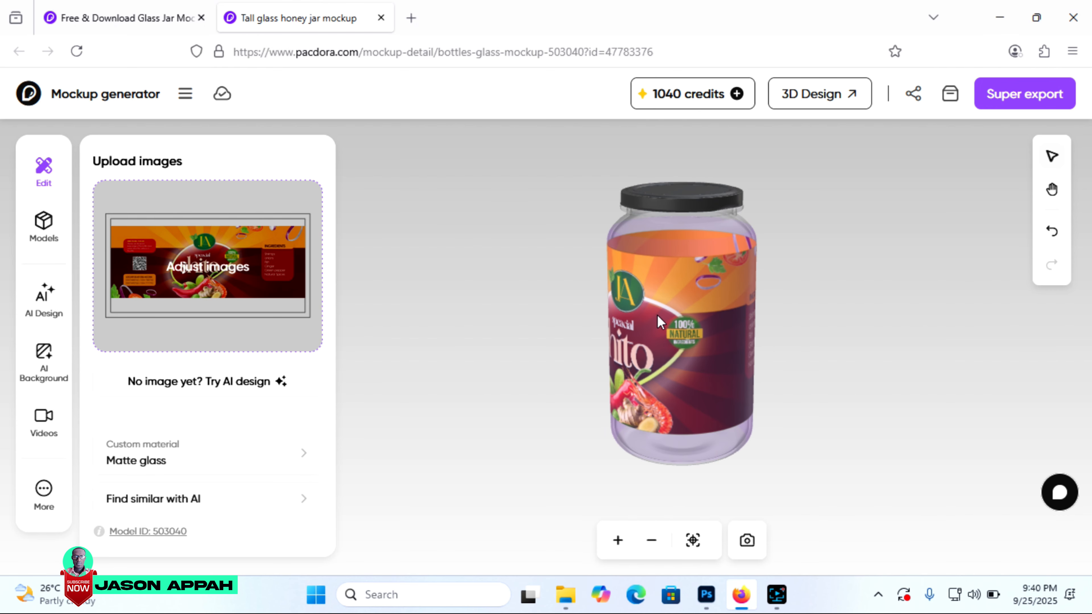
# Examine the label around the 3D jar and compare the two custom material presets, keeping Matte glass
pyautogui.moveTo(639, 341); pyautogui.dragTo(660, 293)
pyautogui.moveTo(646, 324); pyautogui.dragTo(727, 340)
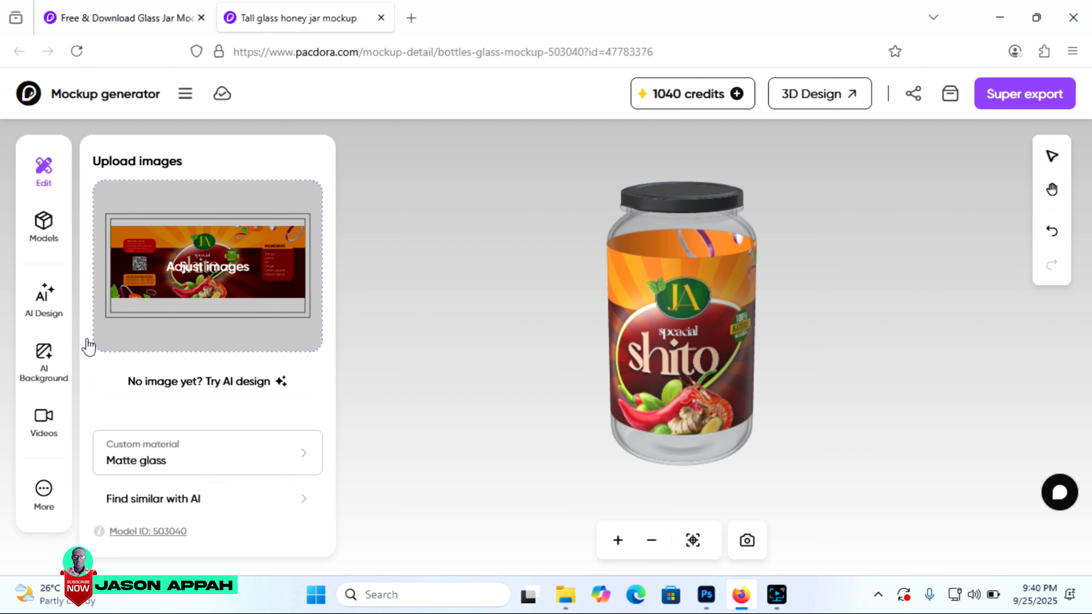
pyautogui.click(148, 462)
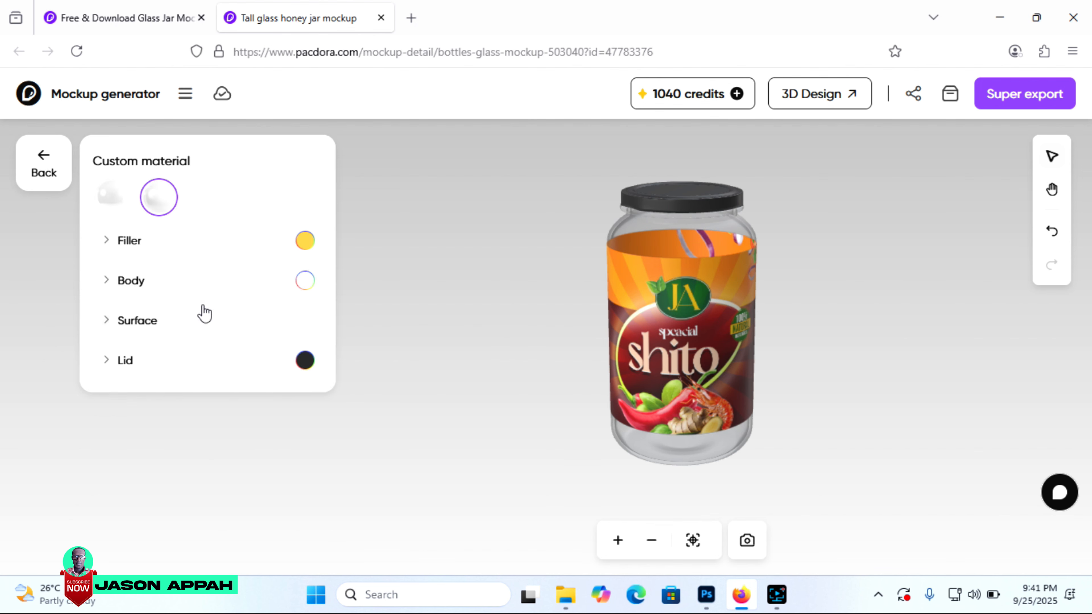
pyautogui.click(117, 205)
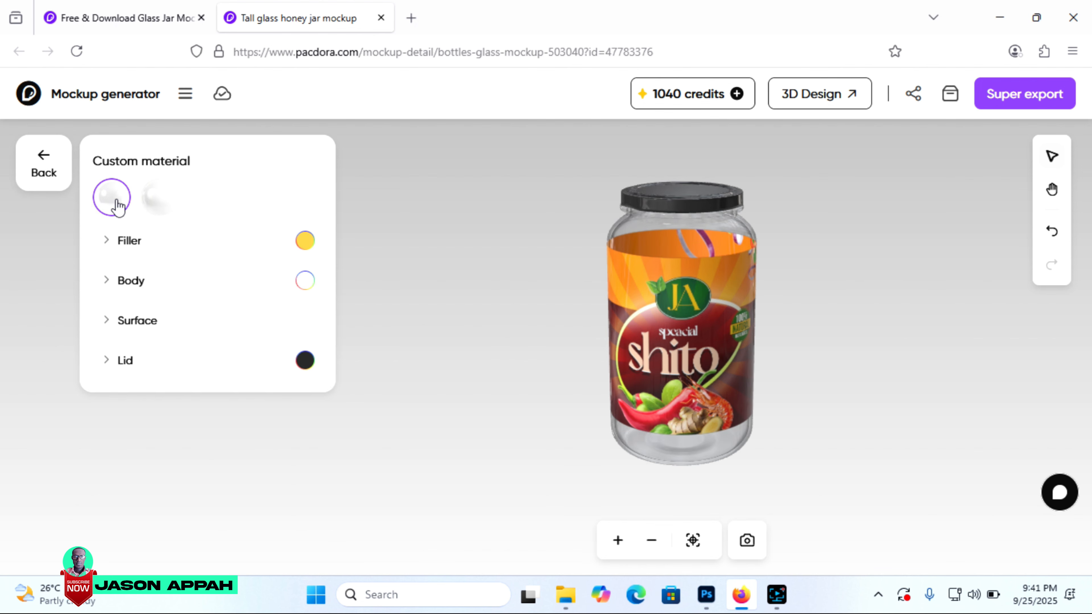
pyautogui.click(169, 199)
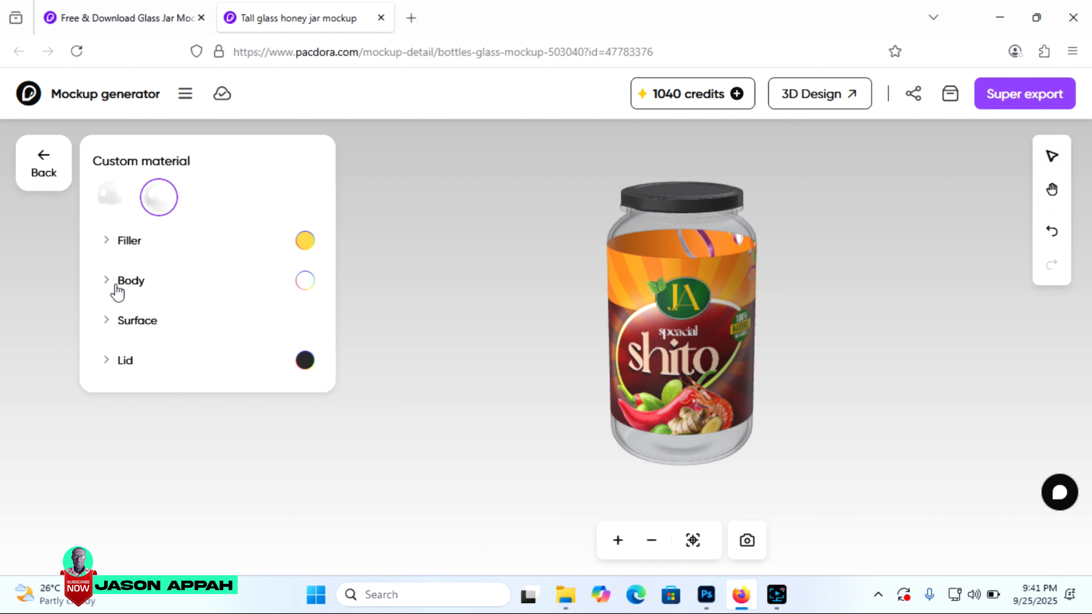
# Set the jar material's surface metalness to 29% and roughness to 18%
pyautogui.click(107, 282)
pyautogui.click(104, 320)
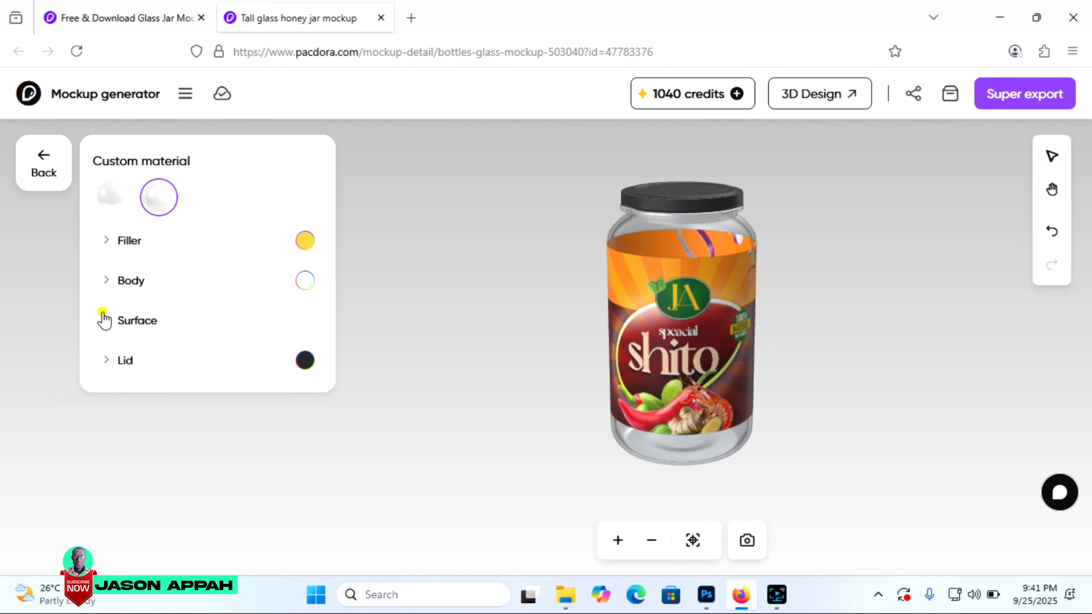
pyautogui.click(171, 379)
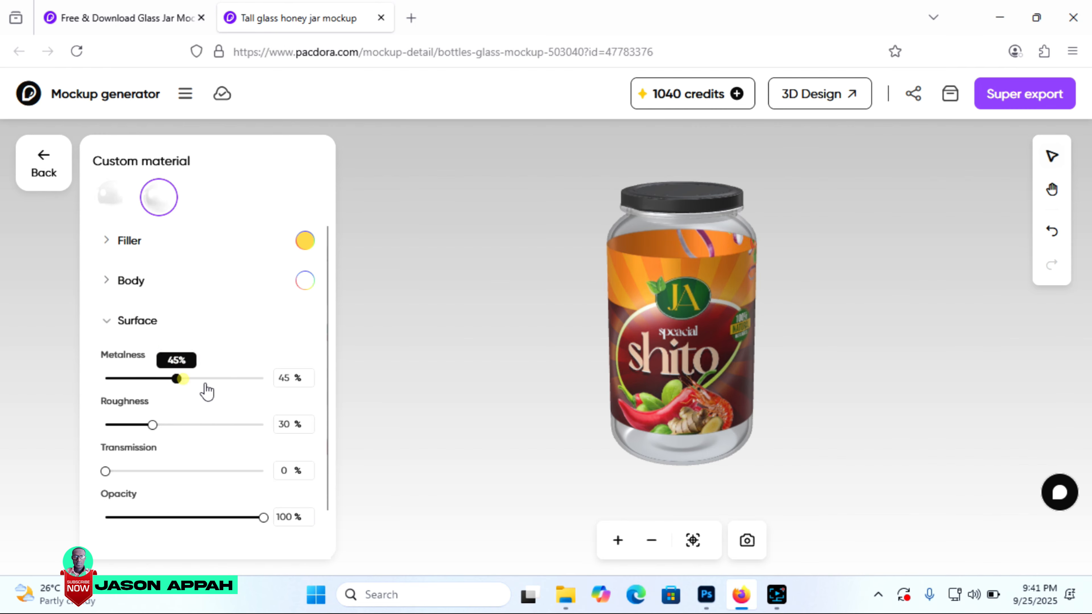
pyautogui.click(226, 385)
pyautogui.click(140, 379)
pyautogui.click(233, 379)
pyautogui.click(153, 378)
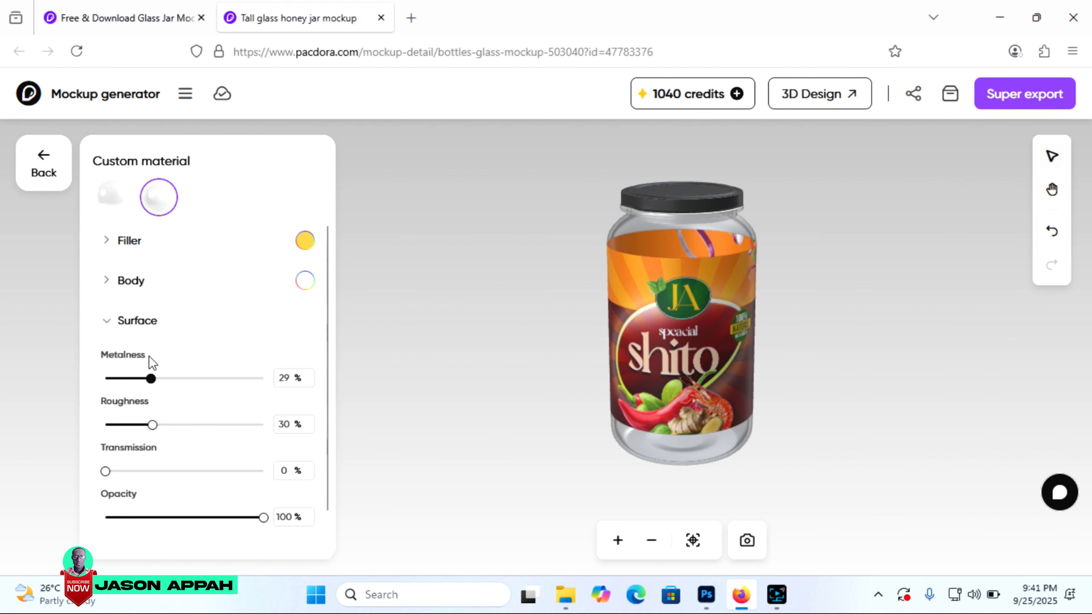
pyautogui.moveTo(153, 426); pyautogui.dragTo(127, 424)
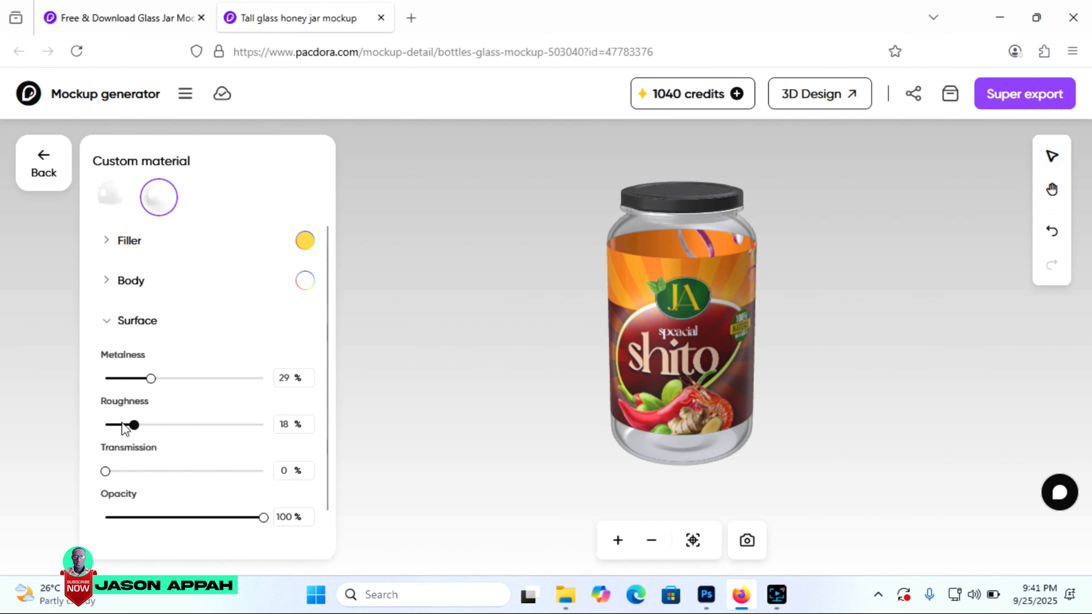
# Switch the jar material to Glossy glass and render the mockup for export as a 4K JPG with floor shadow
pyautogui.moveTo(106, 471); pyautogui.dragTo(206, 460)
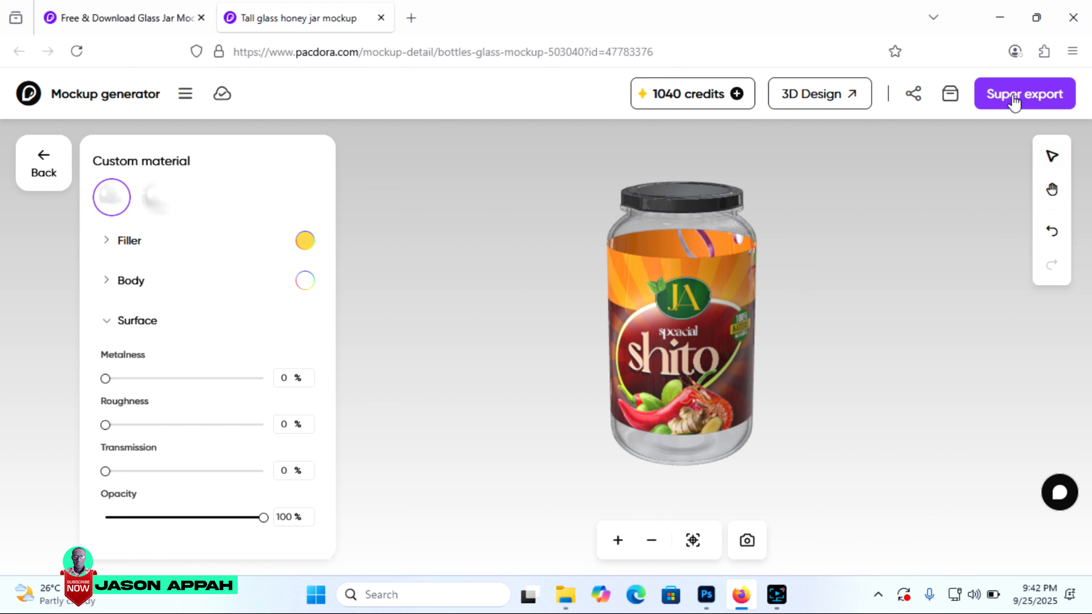
pyautogui.click(1016, 101)
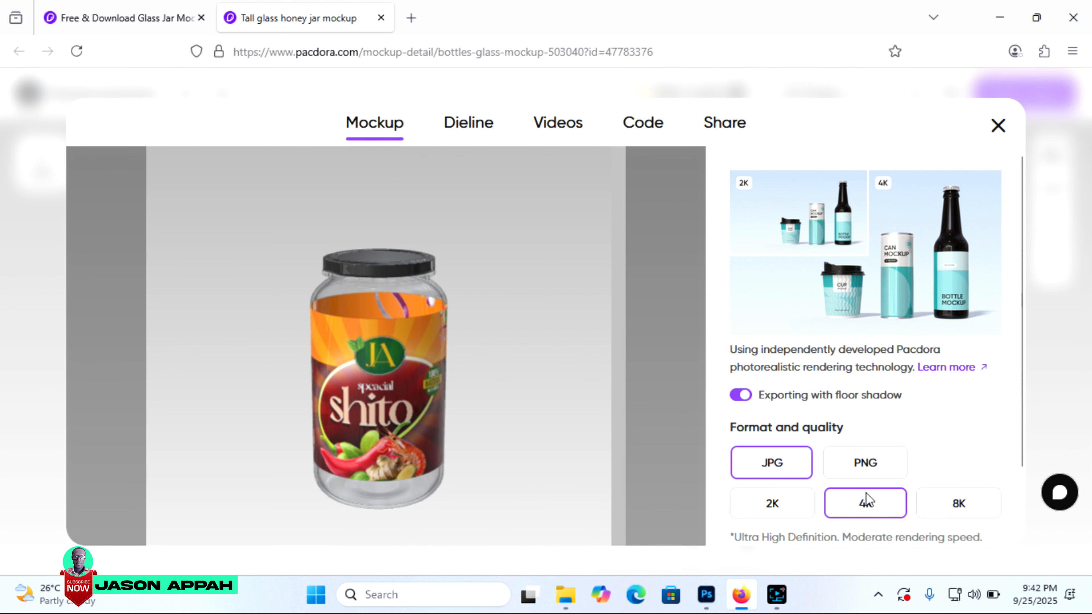
pyautogui.moveTo(1020, 368); pyautogui.dragTo(1009, 443)
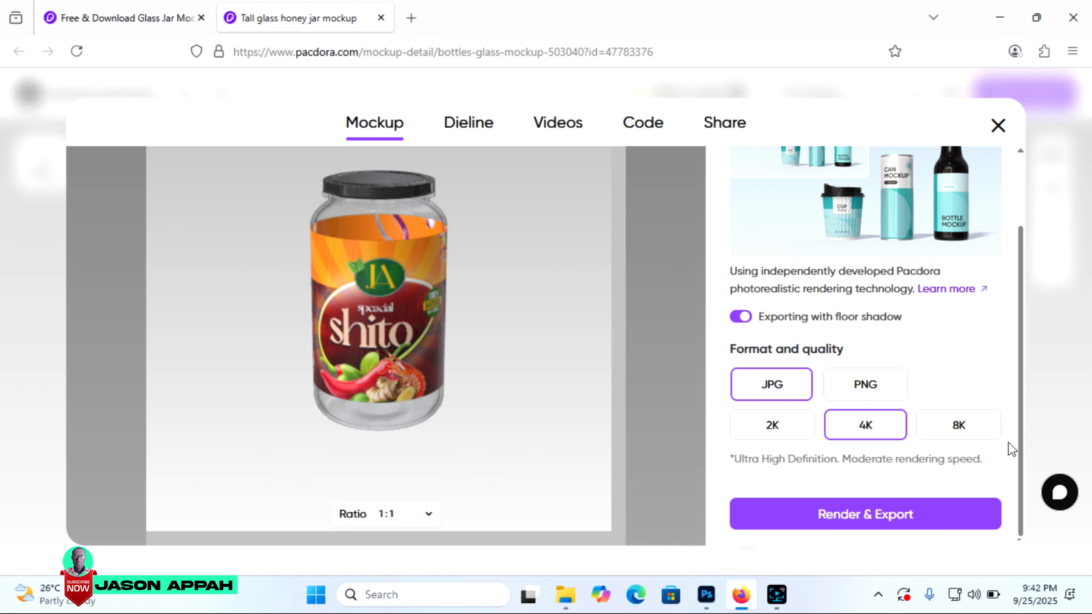
pyautogui.click(824, 520)
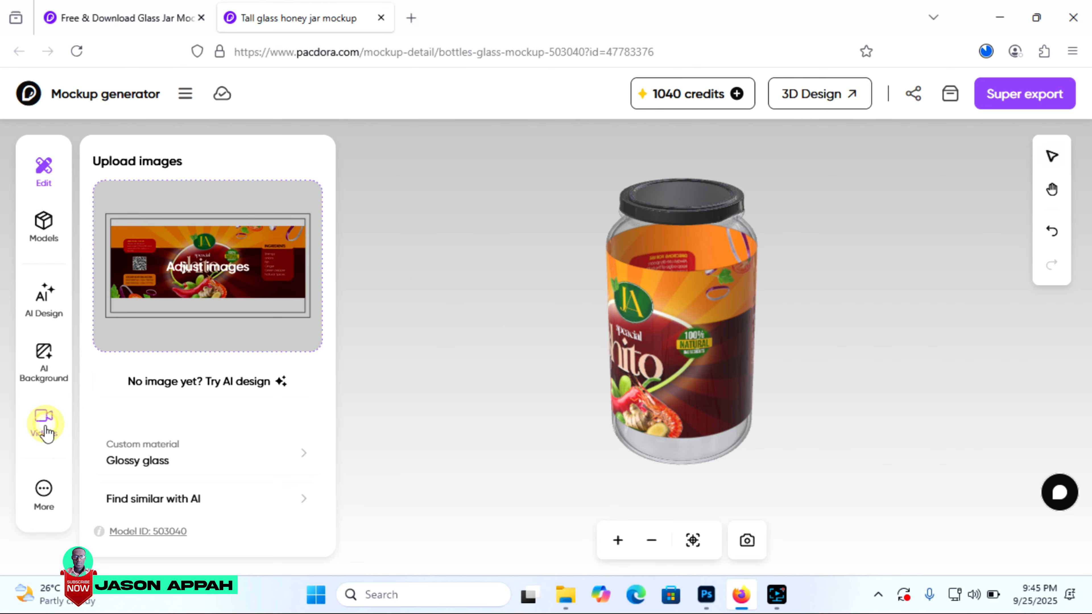
# Examine the basic video animations for the jar and preview the Emphasis2 animation
pyautogui.click(45, 425)
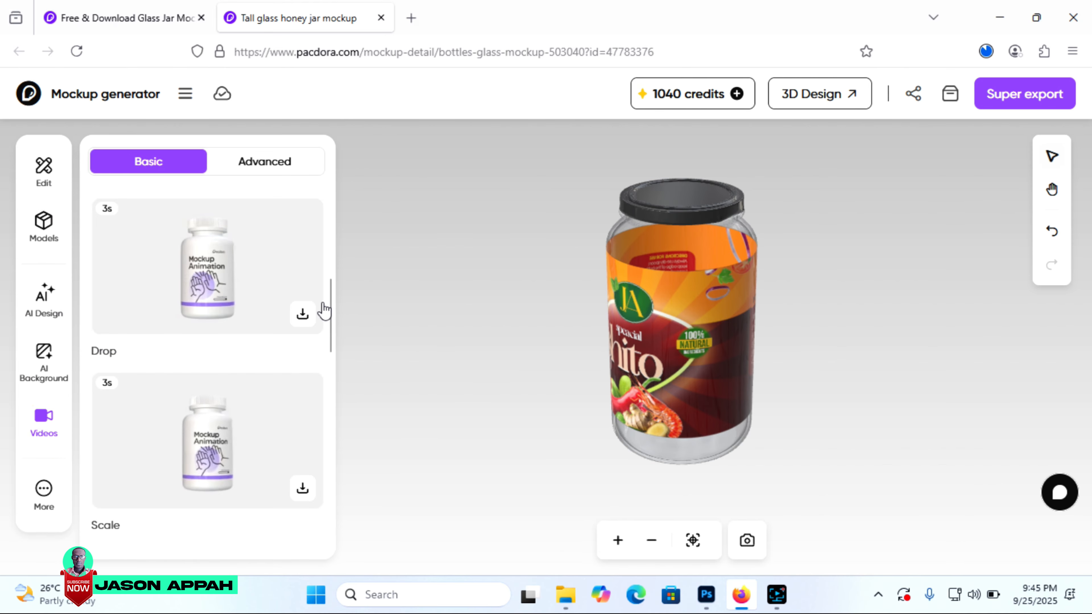
pyautogui.scroll(-7, 325, 310)
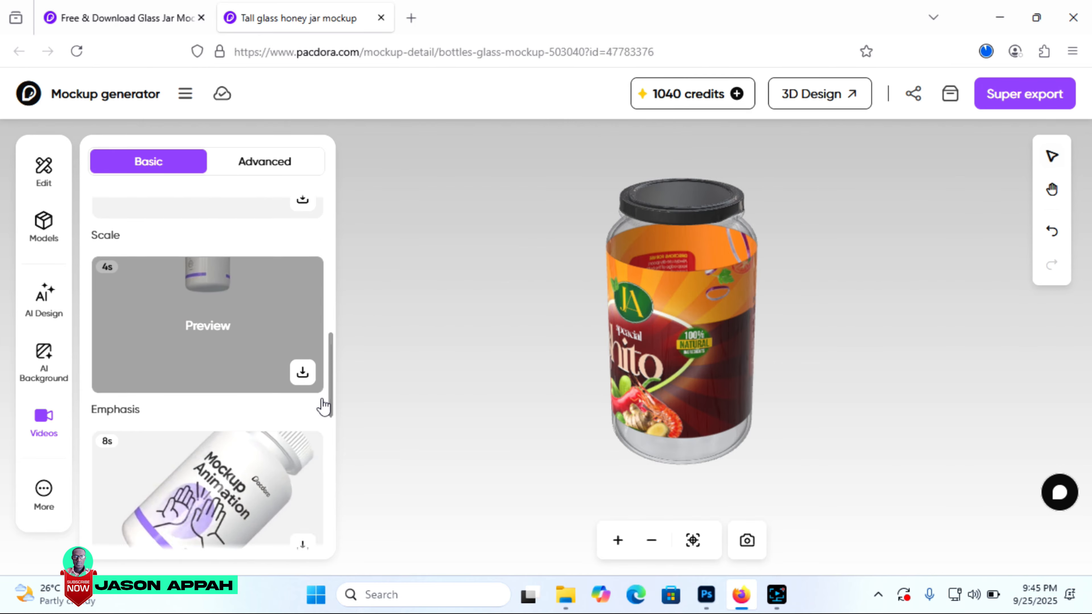
pyautogui.scroll(-3, 323, 406)
pyautogui.click(210, 398)
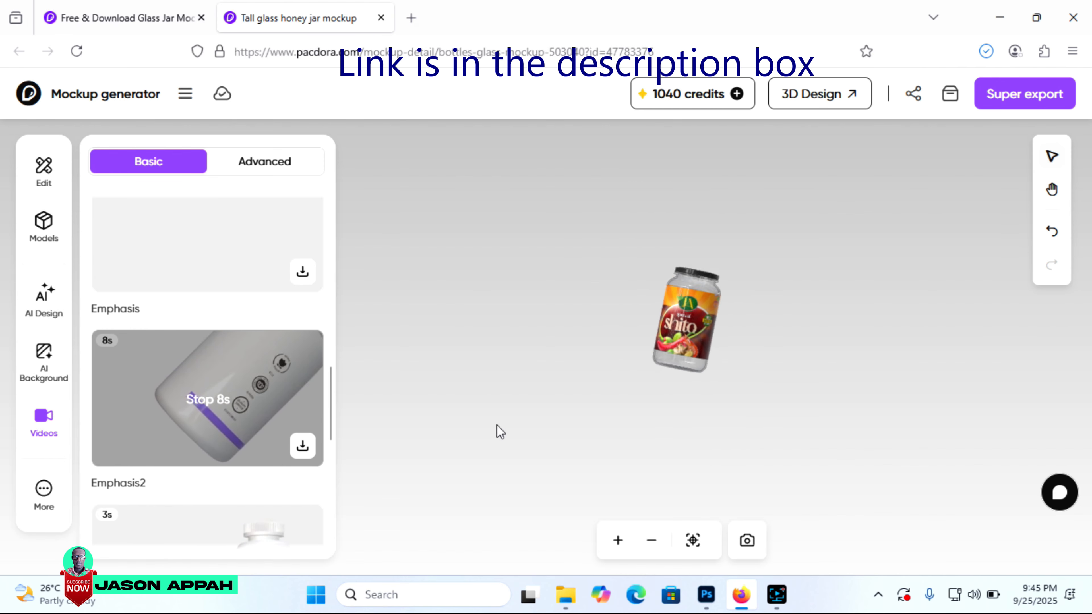
pyautogui.scroll(-5, 209, 259)
pyautogui.click(210, 258)
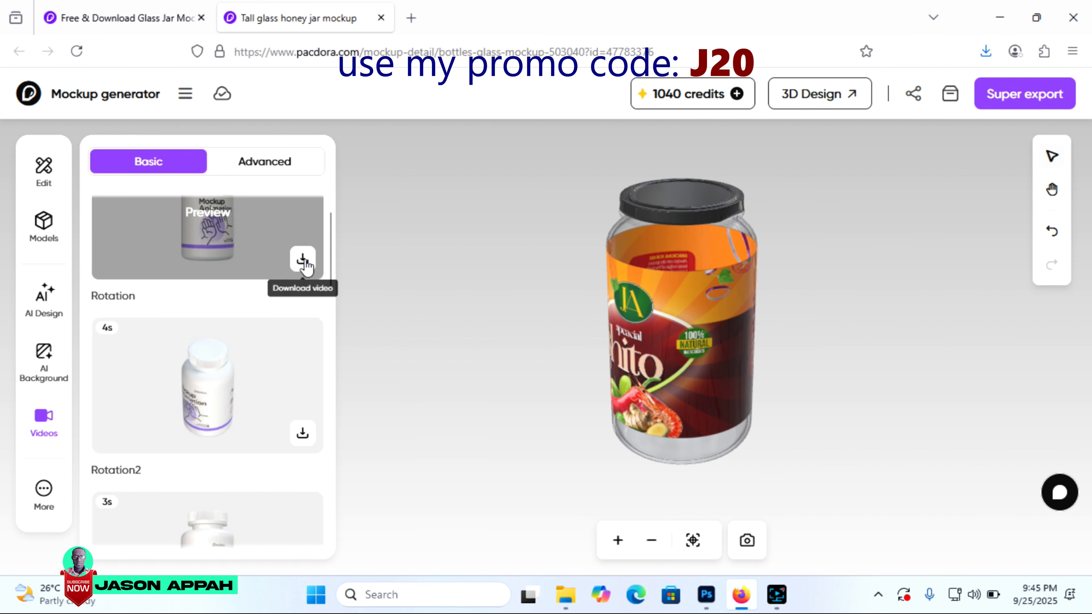
pyautogui.moveTo(330, 254); pyautogui.dragTo(334, 231)
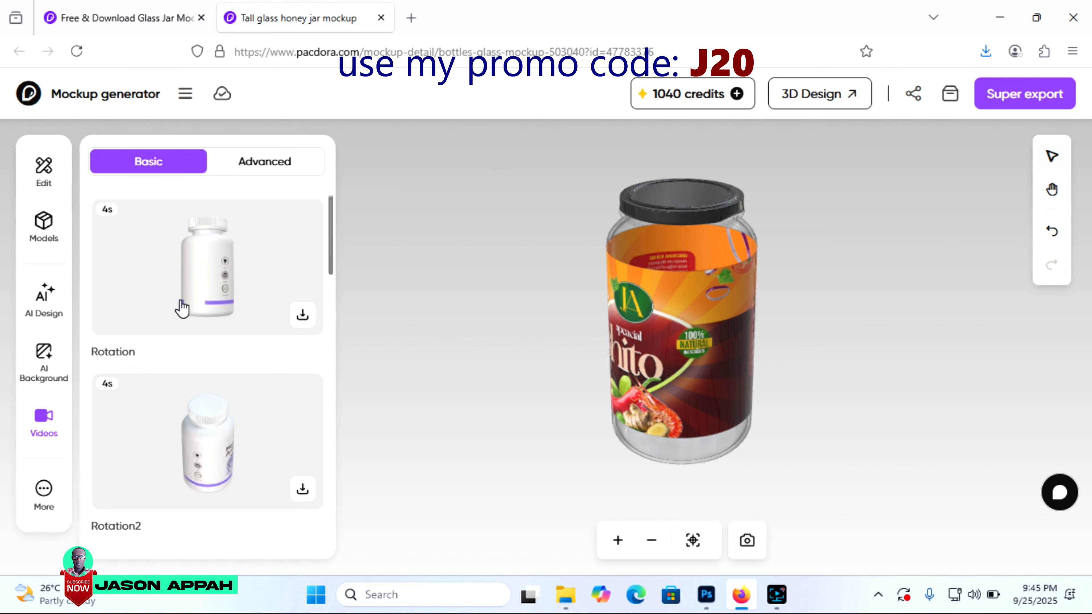
pyautogui.moveTo(246, 415)
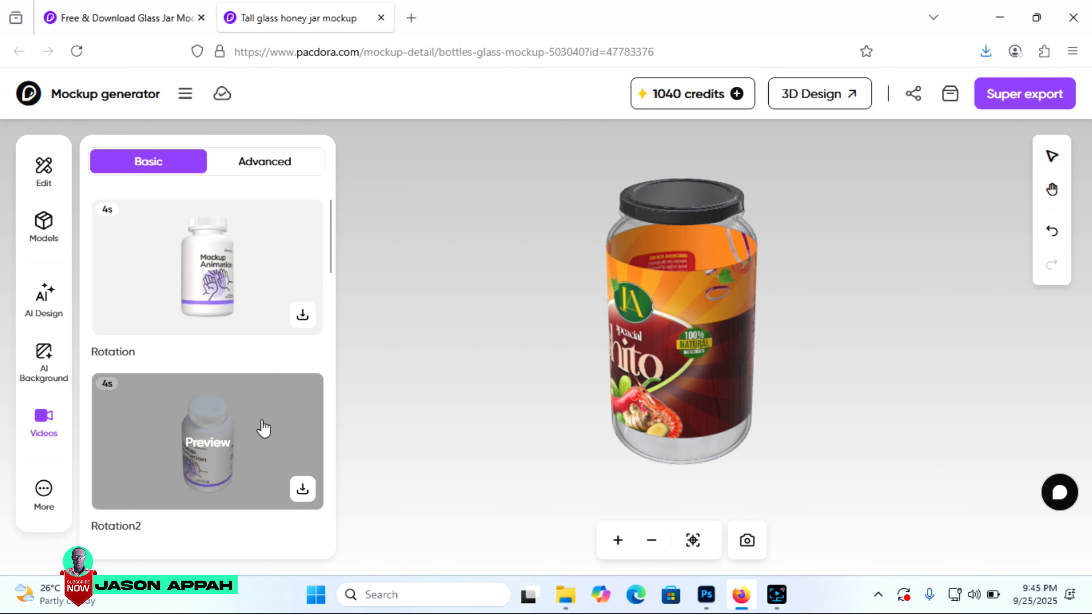
pyautogui.scroll(-5, 208, 258)
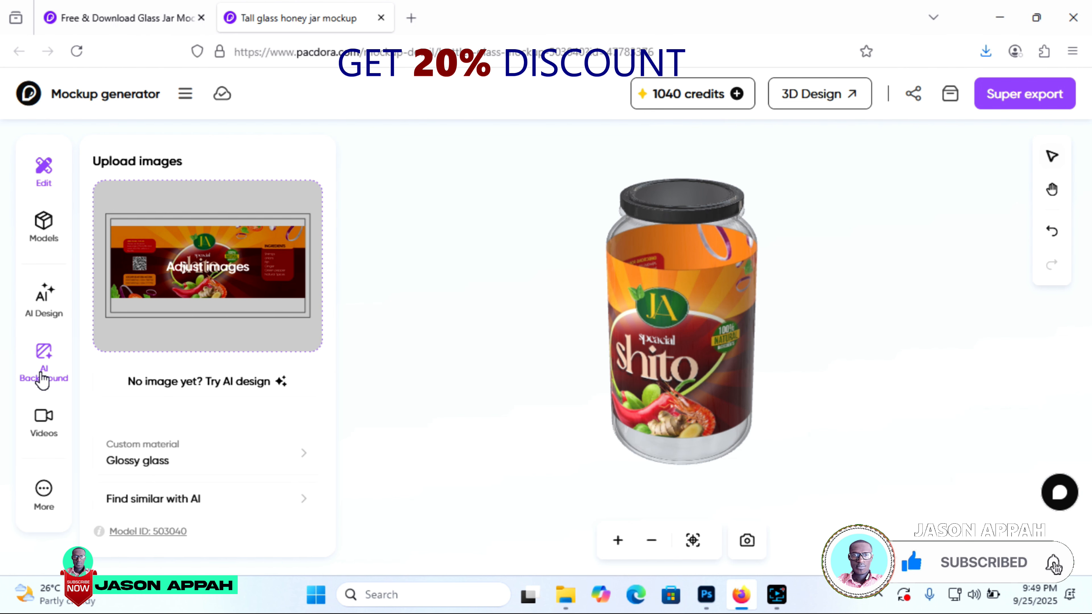
# Try several gradient backgrounds behind the jar, including pink, blue, cream and grey tones
pyautogui.click(44, 371)
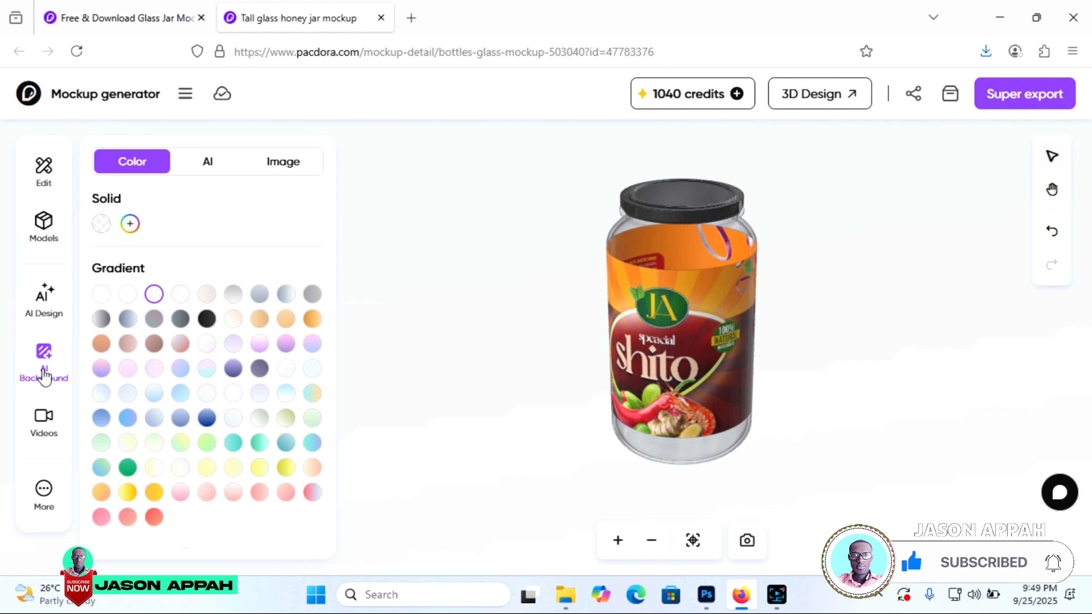
pyautogui.click(179, 347)
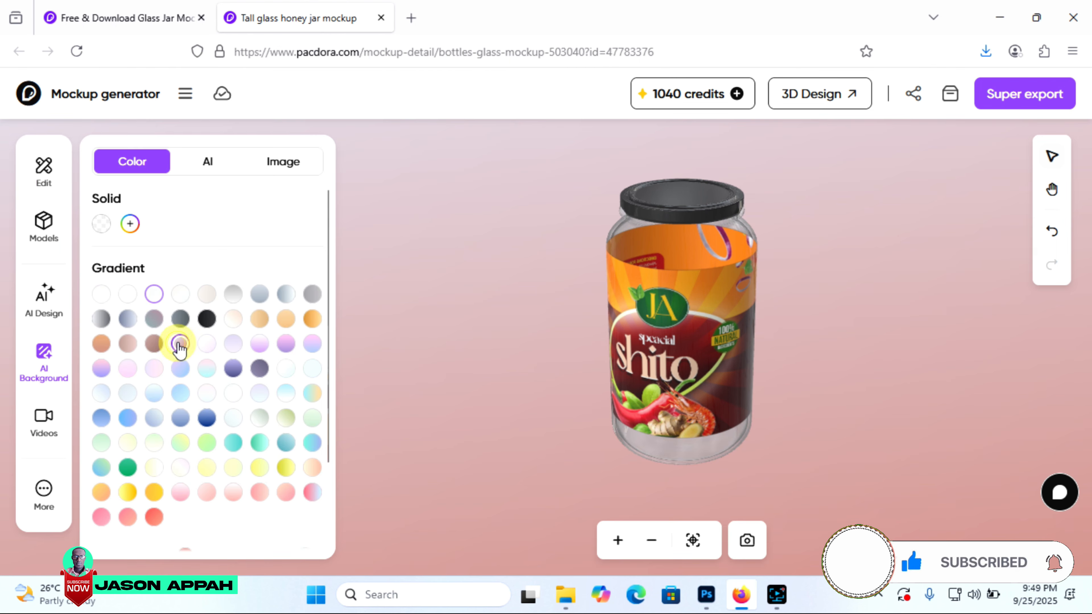
pyautogui.click(207, 346)
pyautogui.click(207, 368)
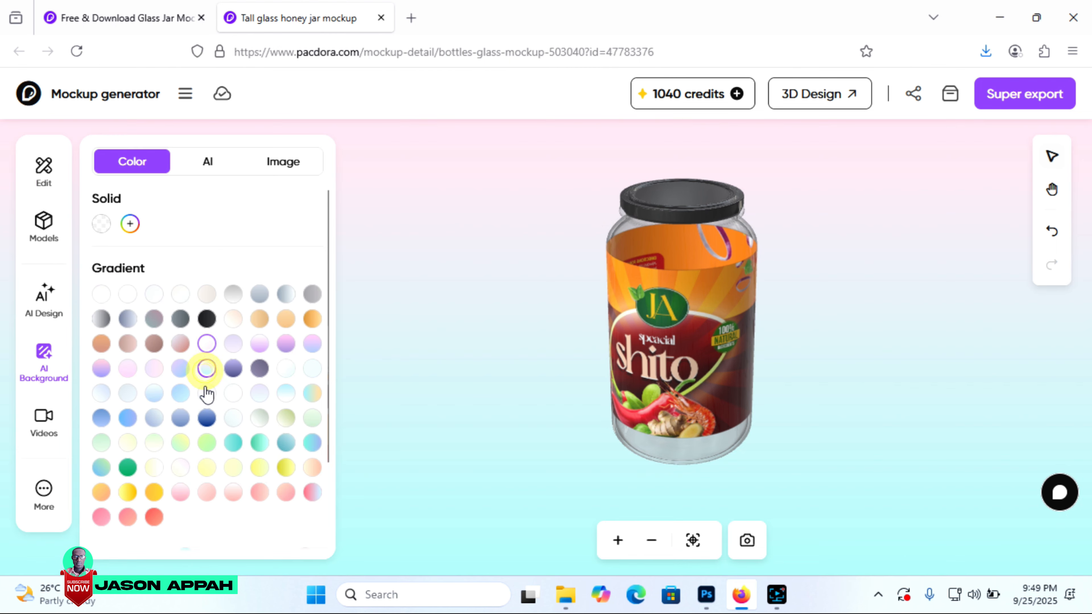
pyautogui.click(207, 393)
pyautogui.click(207, 418)
pyautogui.click(206, 395)
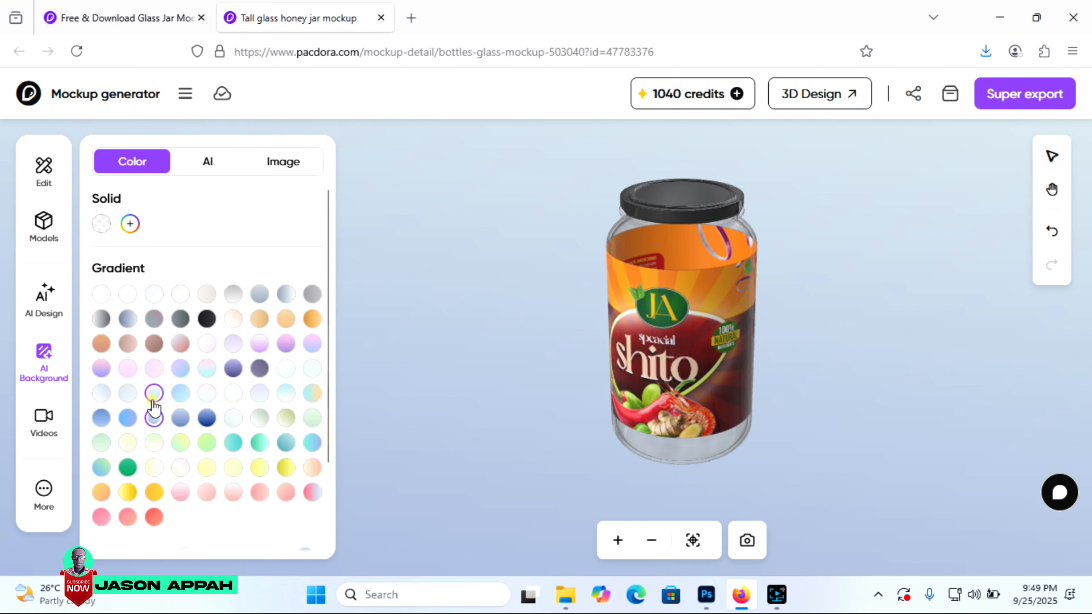
pyautogui.click(160, 393)
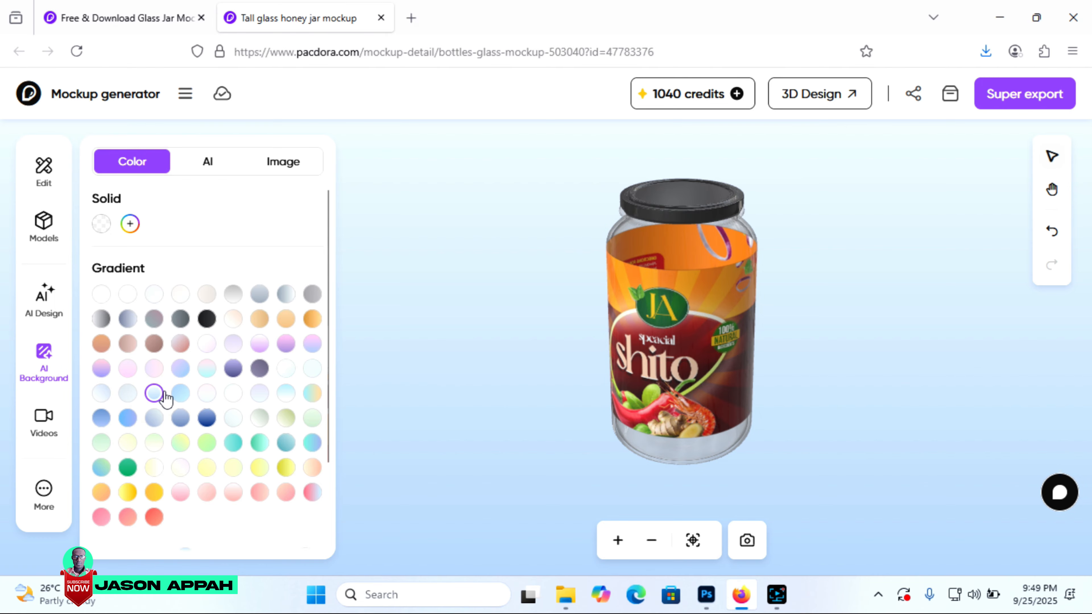
pyautogui.click(208, 344)
pyautogui.click(233, 319)
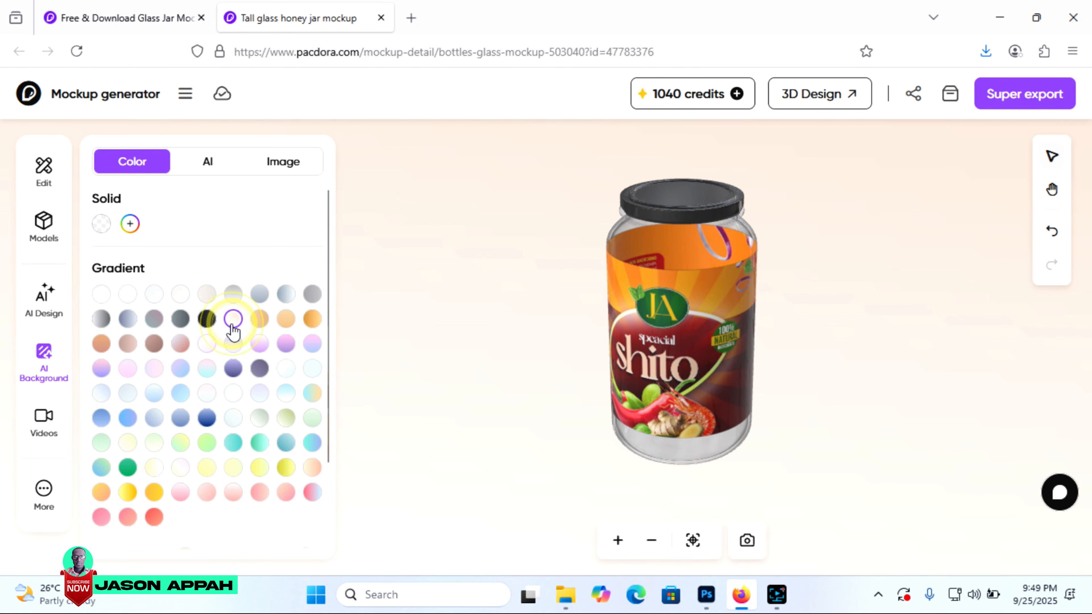
pyautogui.click(260, 295)
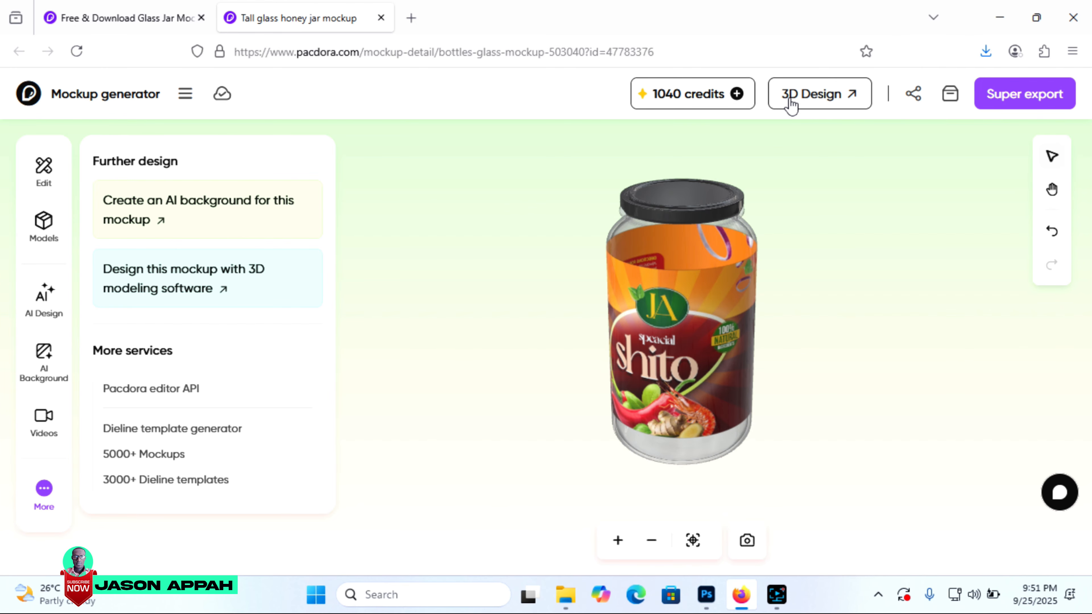
# Open the jar mockup for 3D design, view it from another angle and browse the basic scene arrangements
pyautogui.click(811, 102)
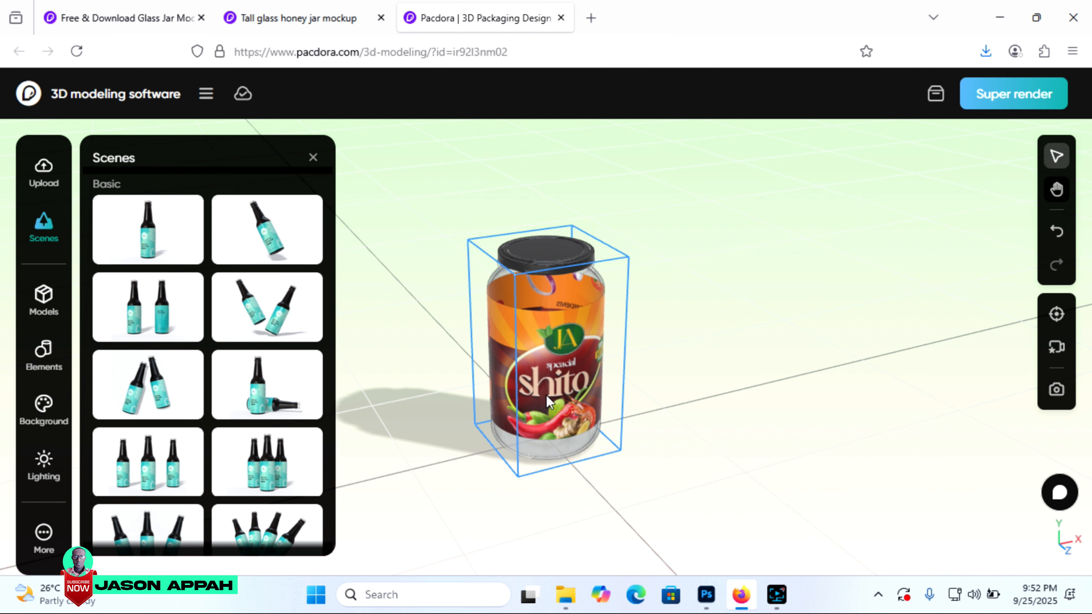
pyautogui.moveTo(529, 387); pyautogui.dragTo(476, 244)
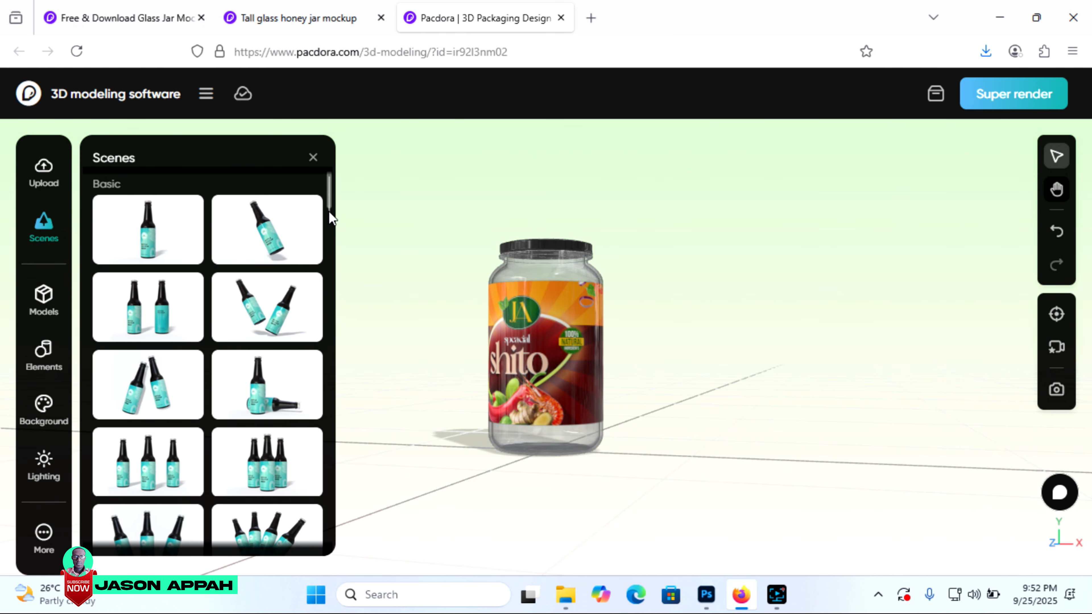
pyautogui.moveTo(328, 211); pyautogui.dragTo(327, 257)
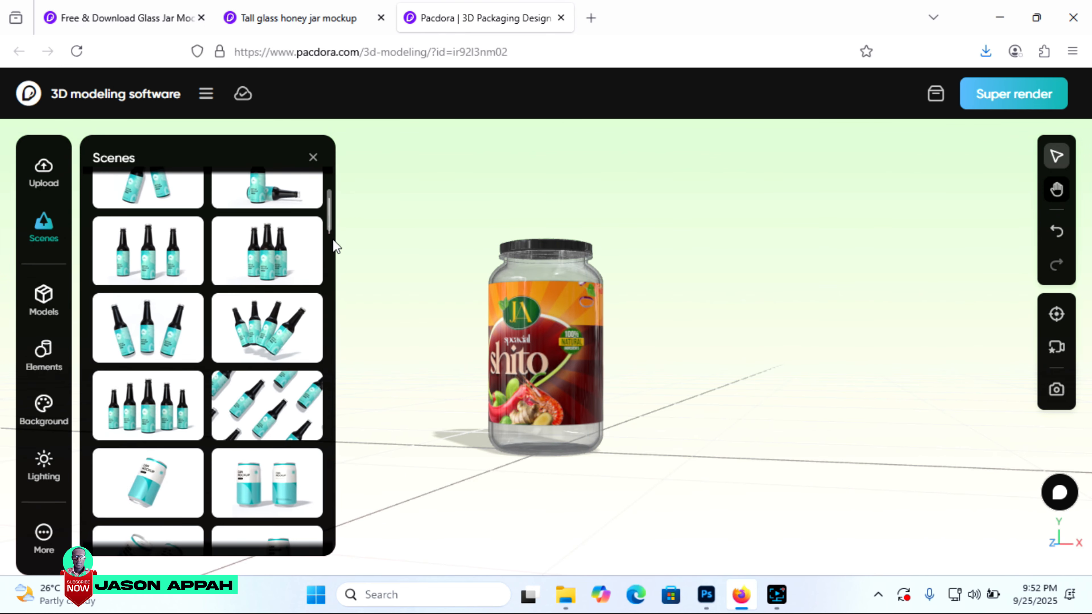
pyautogui.moveTo(329, 228)
pyautogui.mouseDown()
pyautogui.moveTo(331, 277)
pyautogui.moveTo(336, 232)
pyautogui.mouseUp()
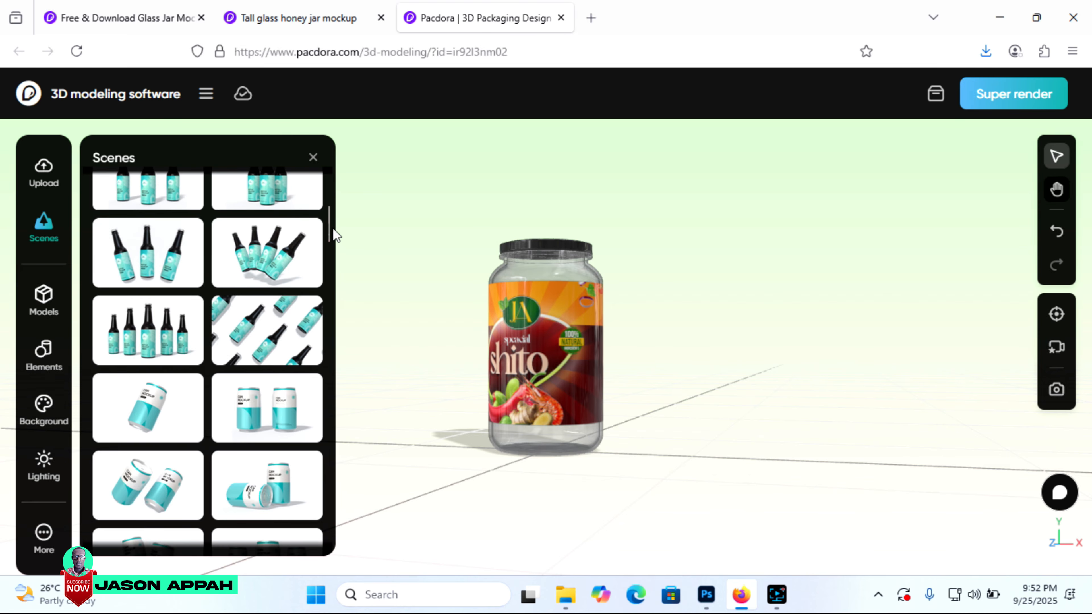
# Try the basic scenes with two upright cans and five upright bottles on the jar, viewing the arrangements from different angles
pyautogui.click(258, 419)
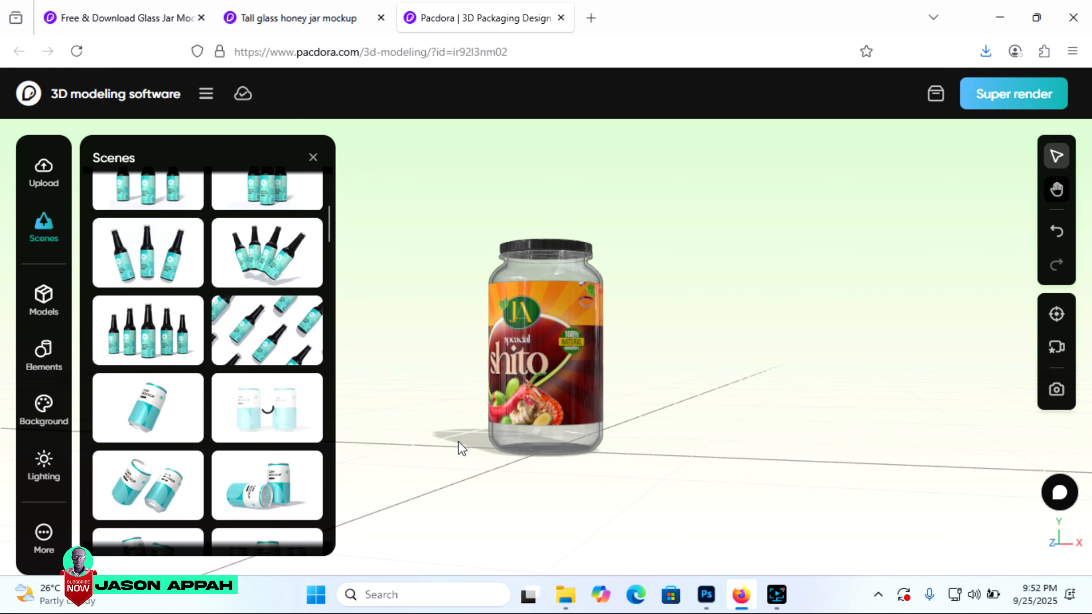
pyautogui.click(609, 414)
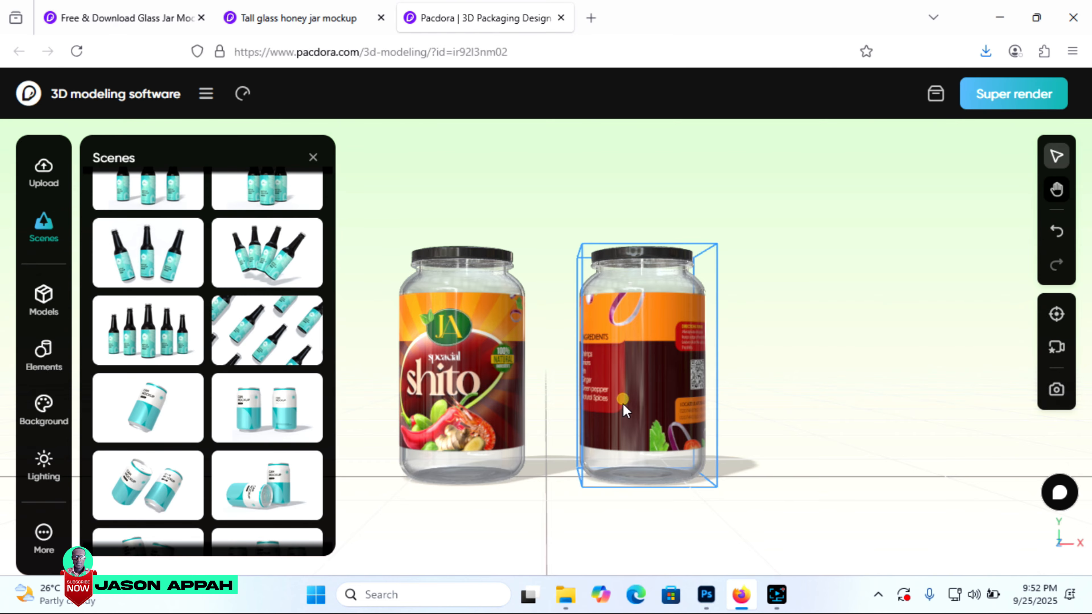
pyautogui.moveTo(609, 415); pyautogui.dragTo(619, 317)
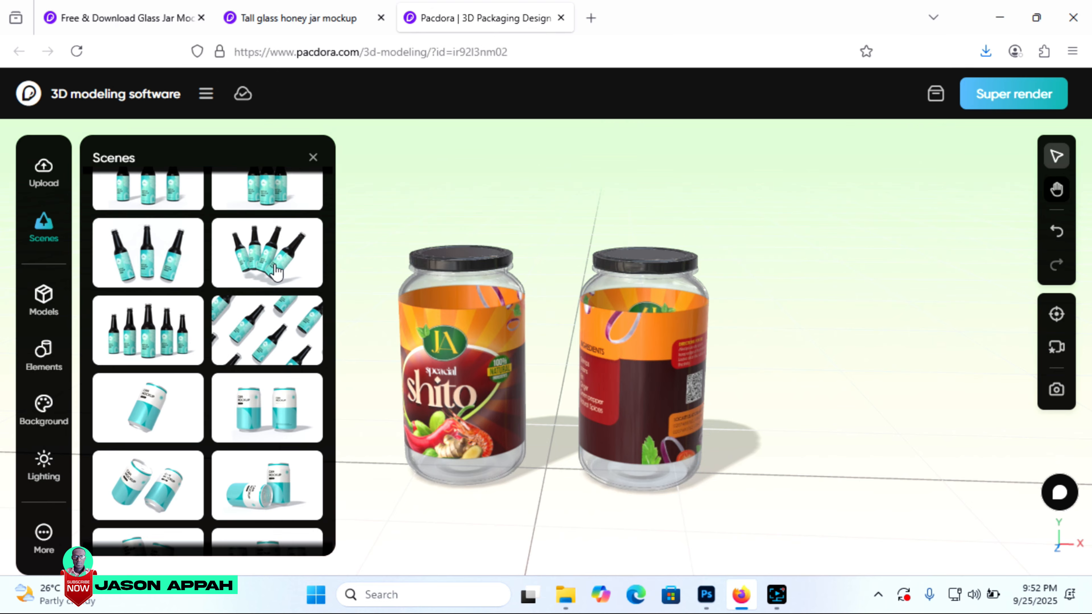
pyautogui.click(165, 339)
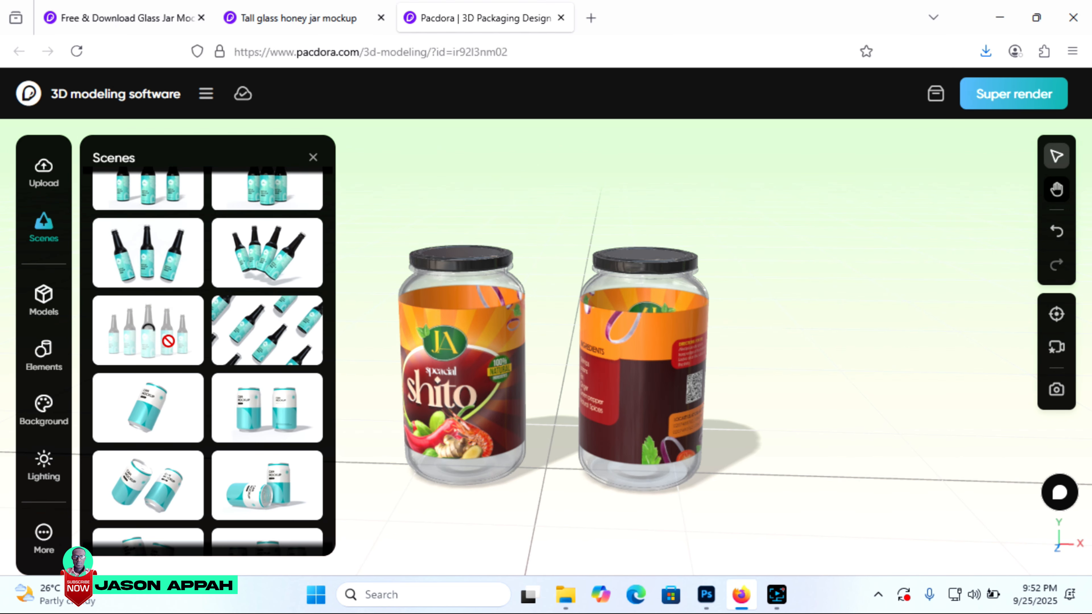
pyautogui.moveTo(560, 402); pyautogui.dragTo(536, 325)
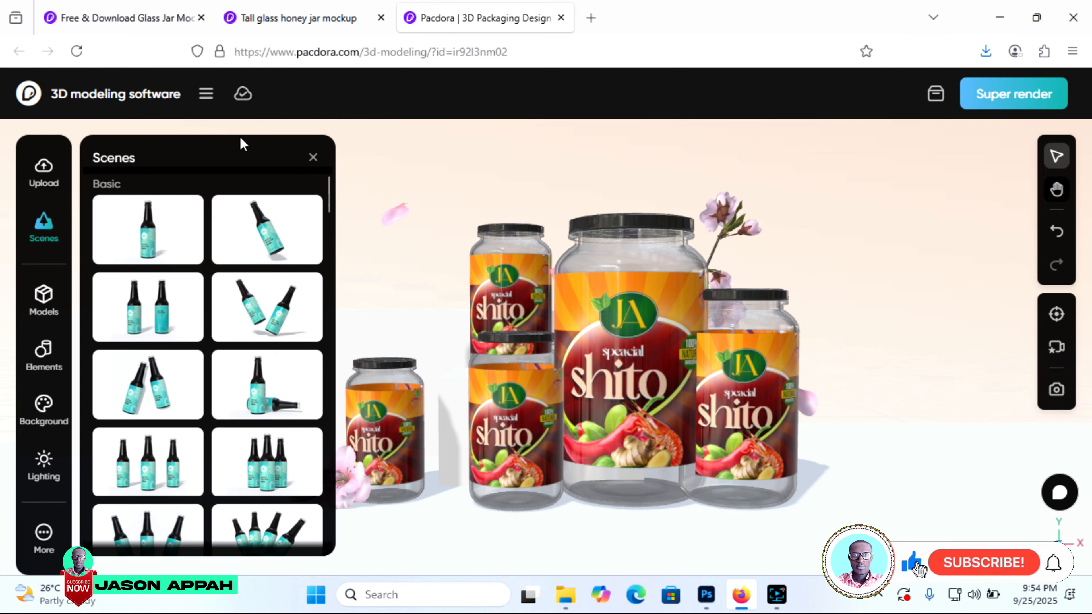
pyautogui.moveTo(227, 219)
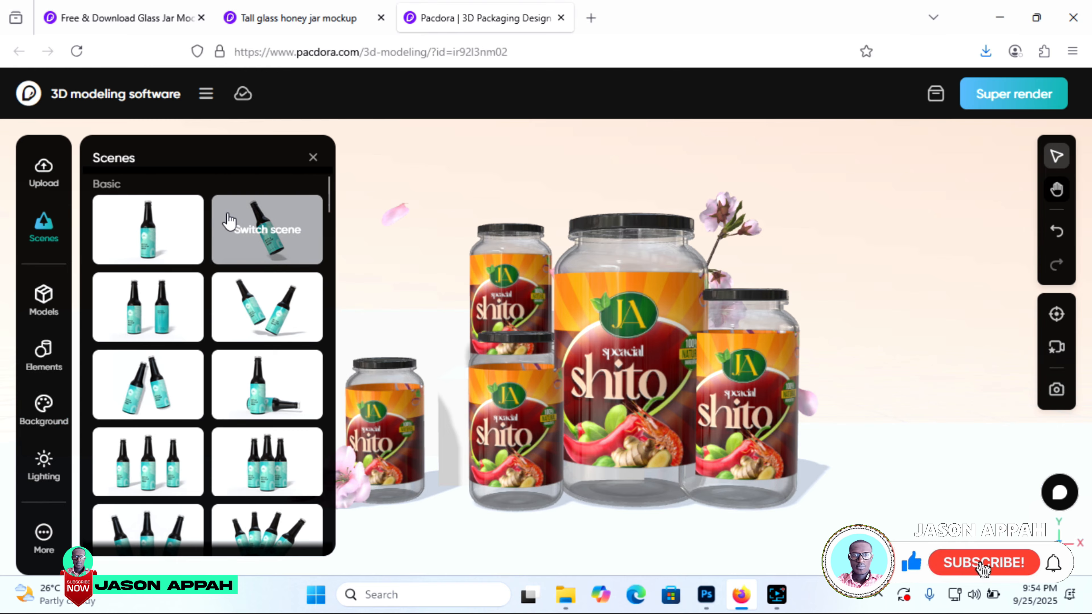